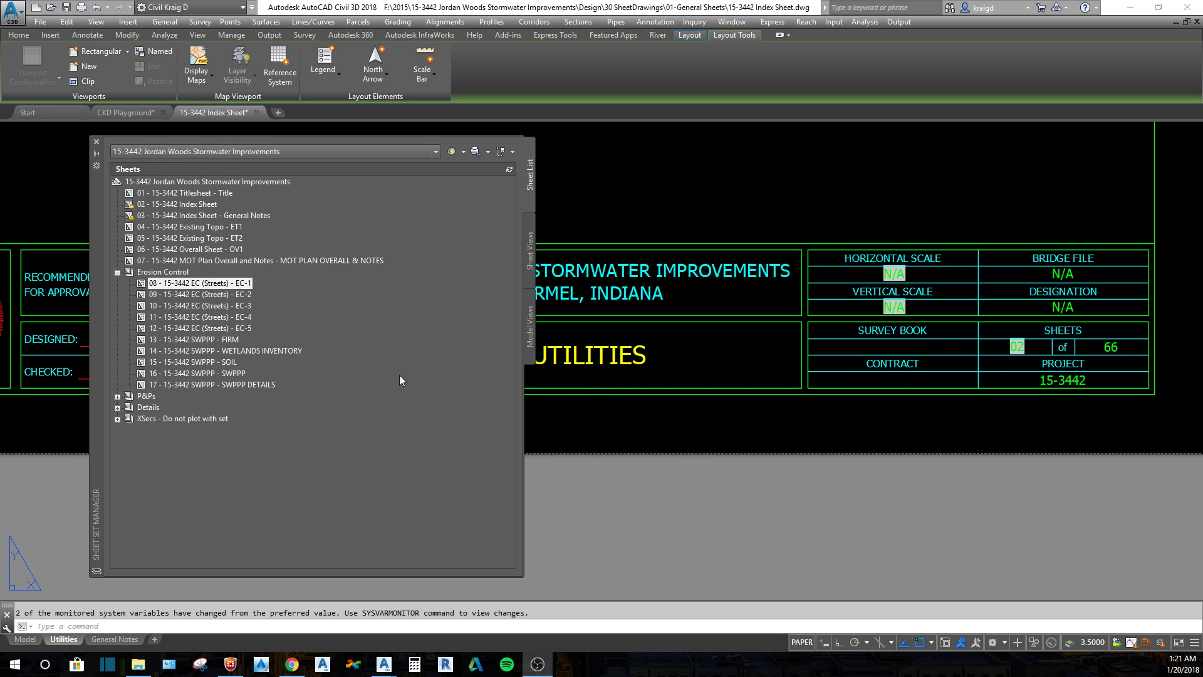
Step: Look through the 30 SheetDrawings folder for an existing sheet set file without opening one
click(247, 181)
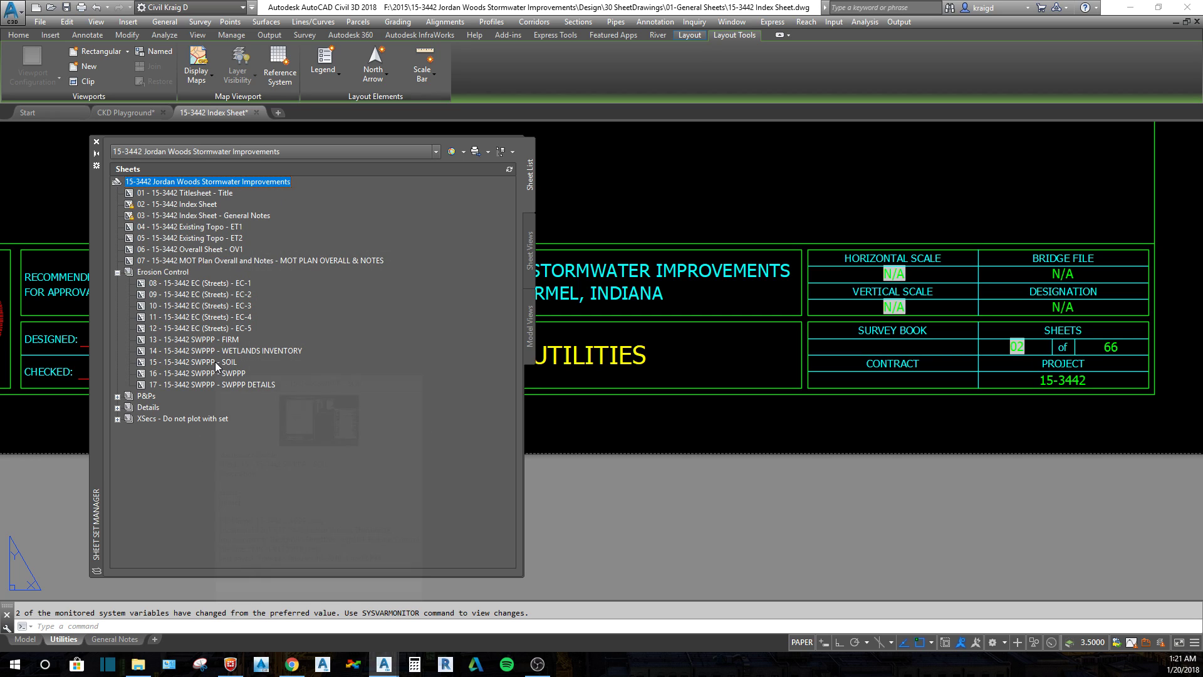
mouse_move(215, 363)
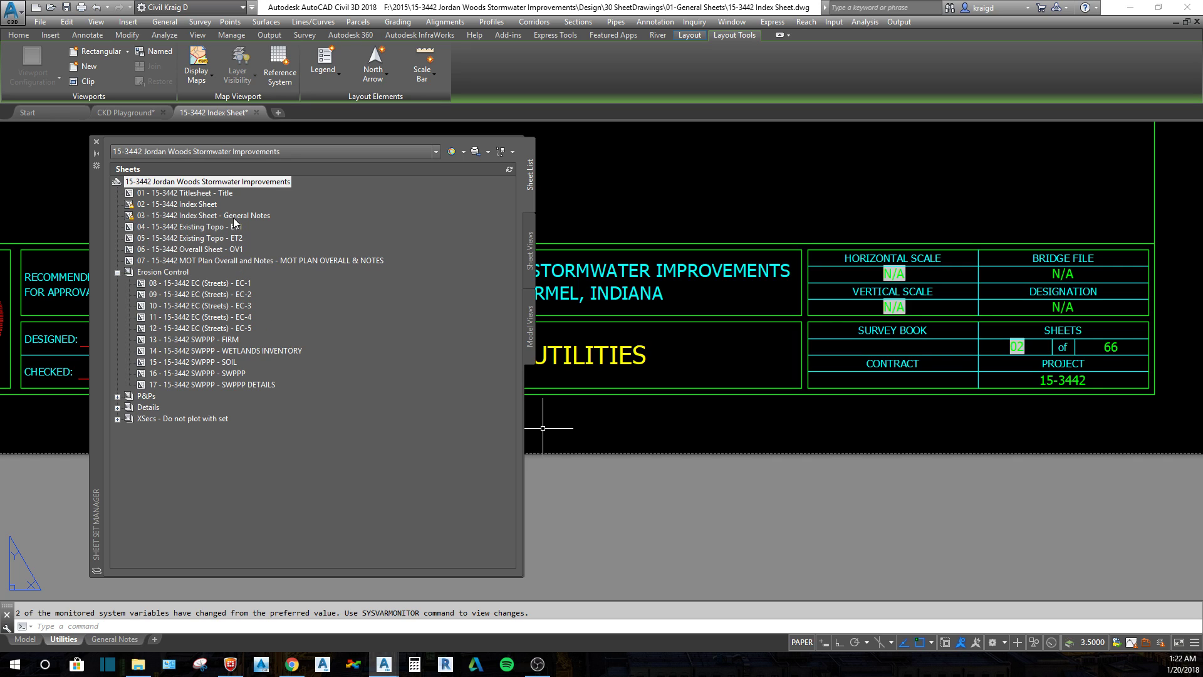
right_click(232, 183)
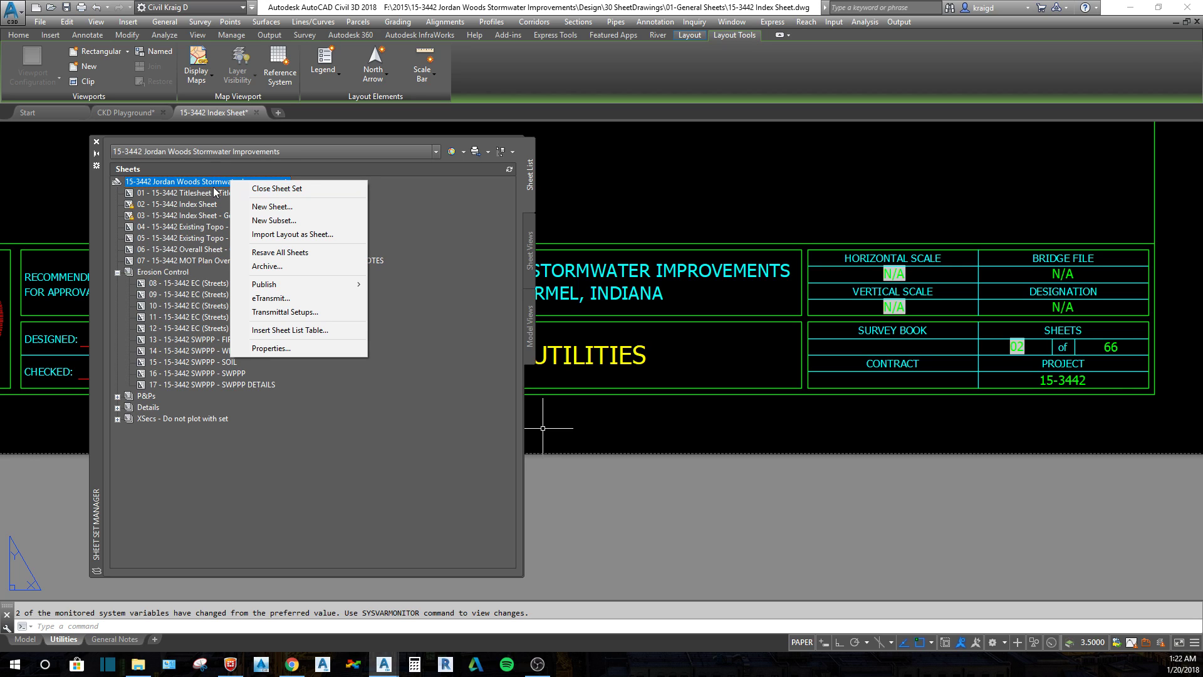
click(356, 151)
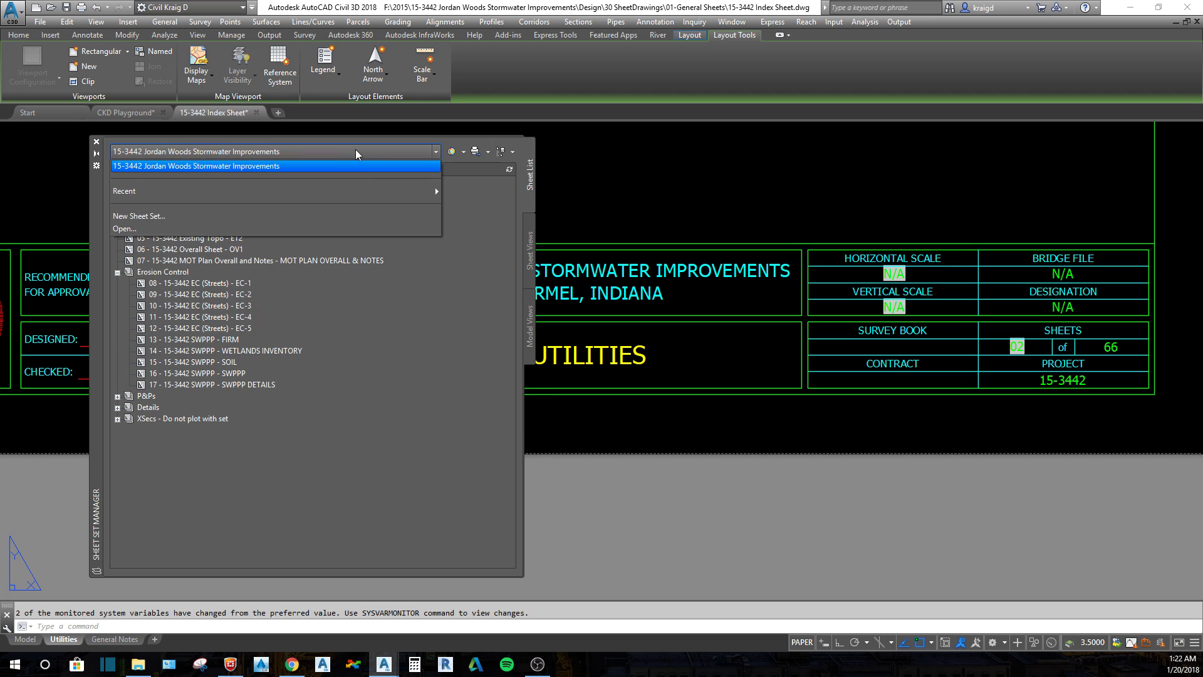
click(247, 328)
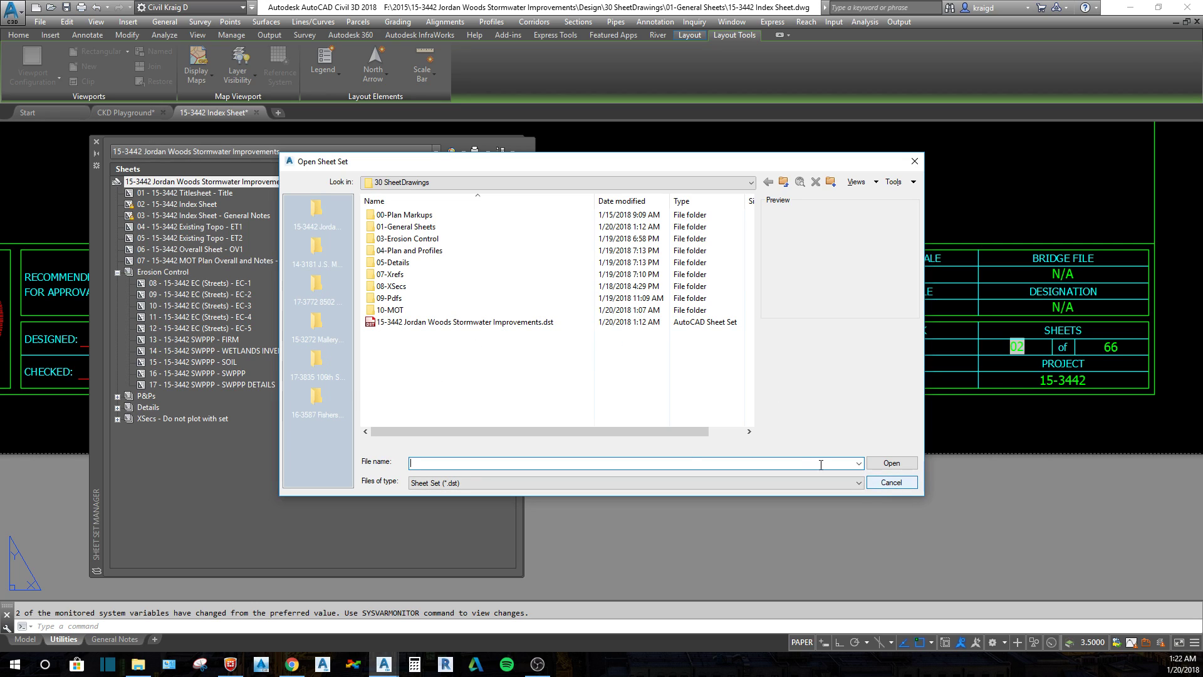
click(891, 482)
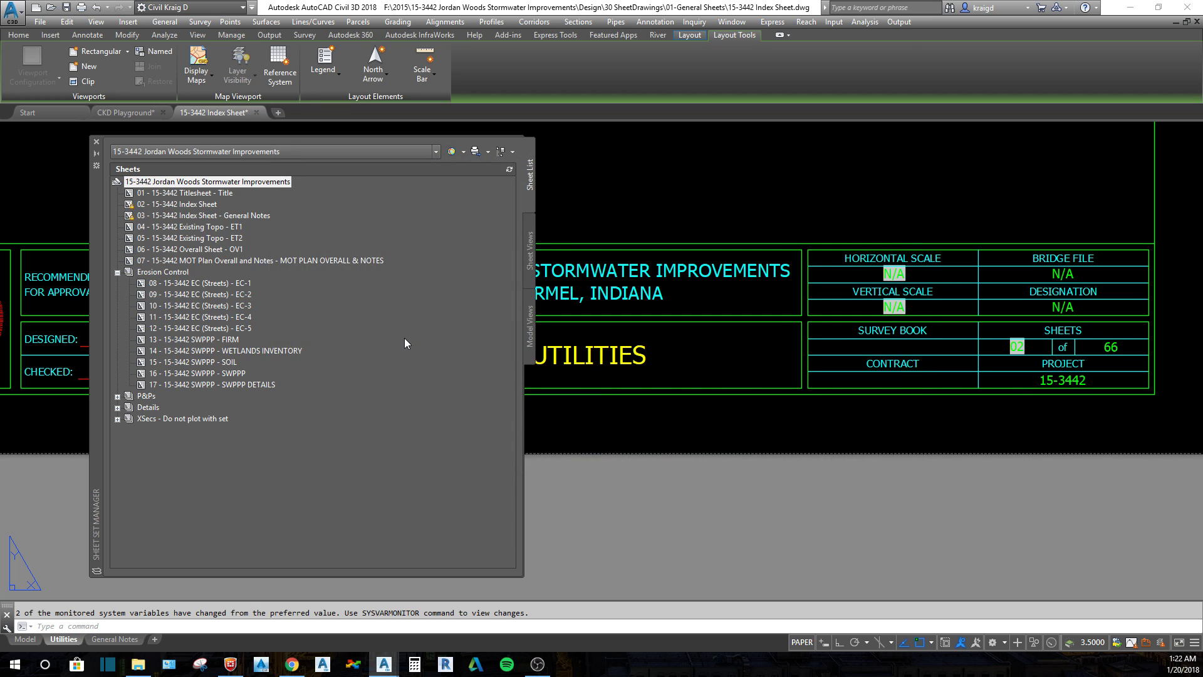
Step: Look through the 10-MOT folder for drawings whose layouts can be imported into the sheet set, without importing any
right_click(221, 183)
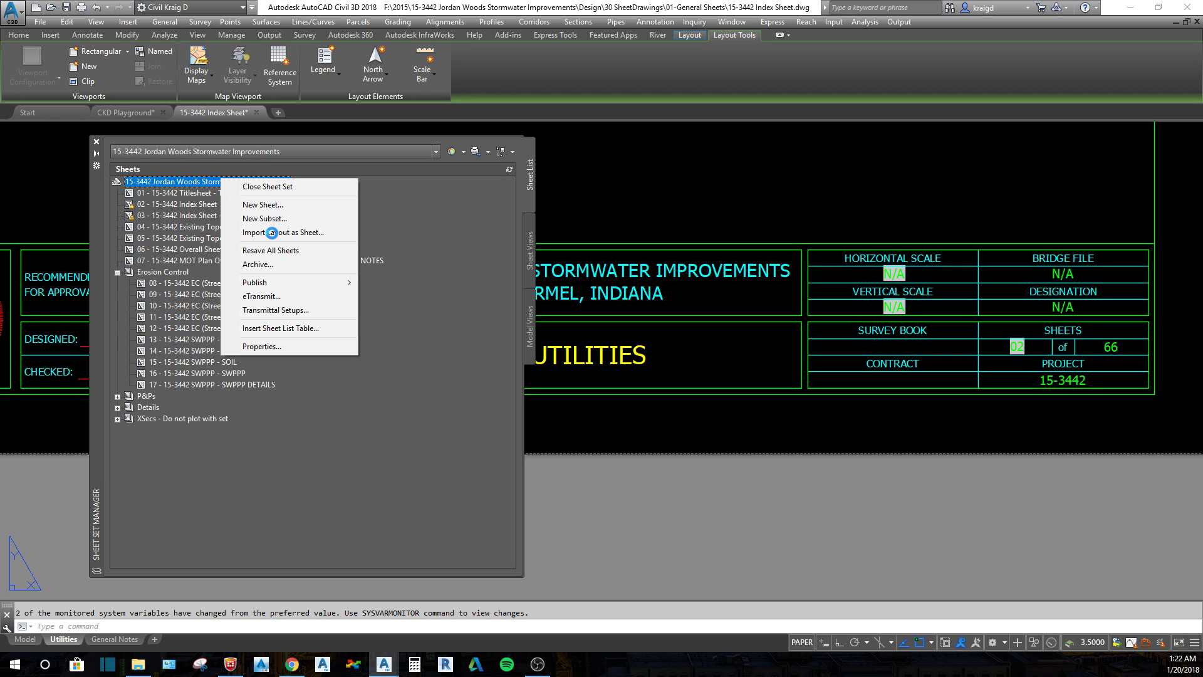
click(291, 234)
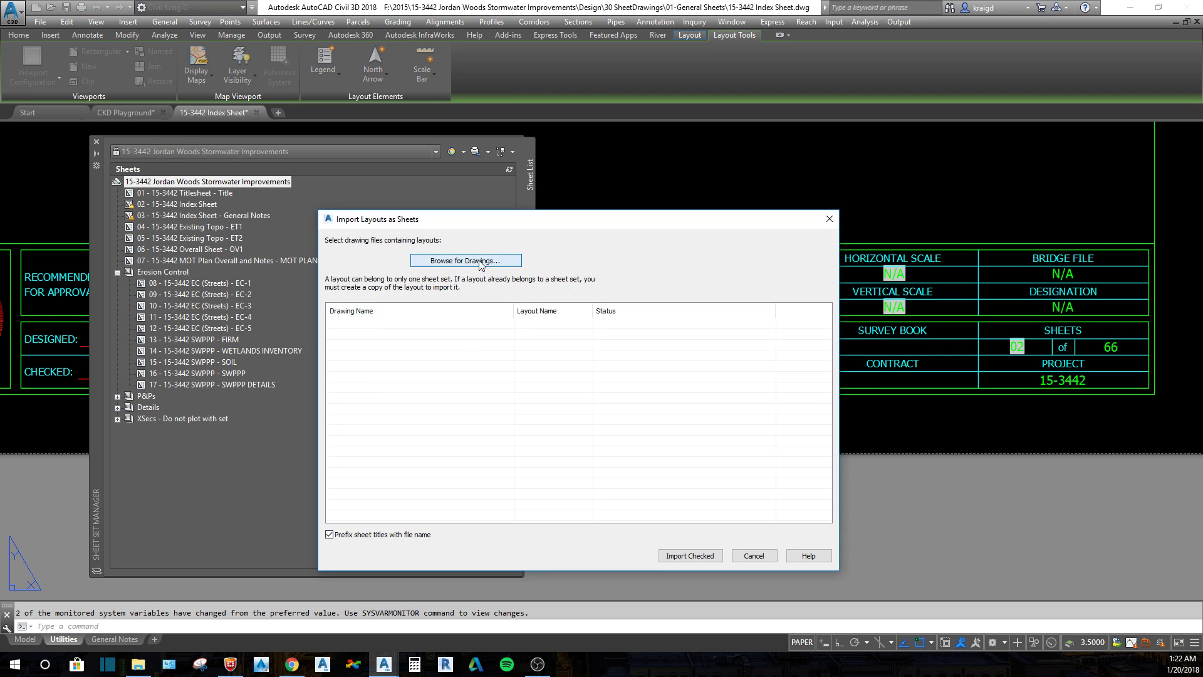
click(480, 262)
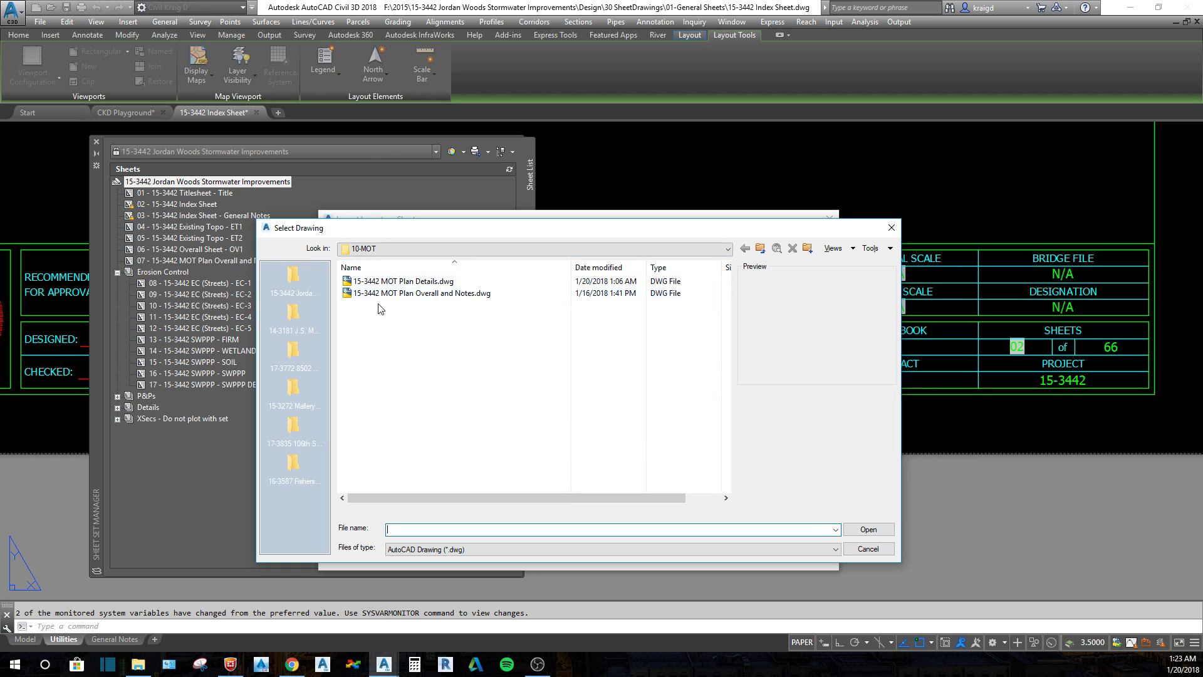
click(869, 548)
click(755, 553)
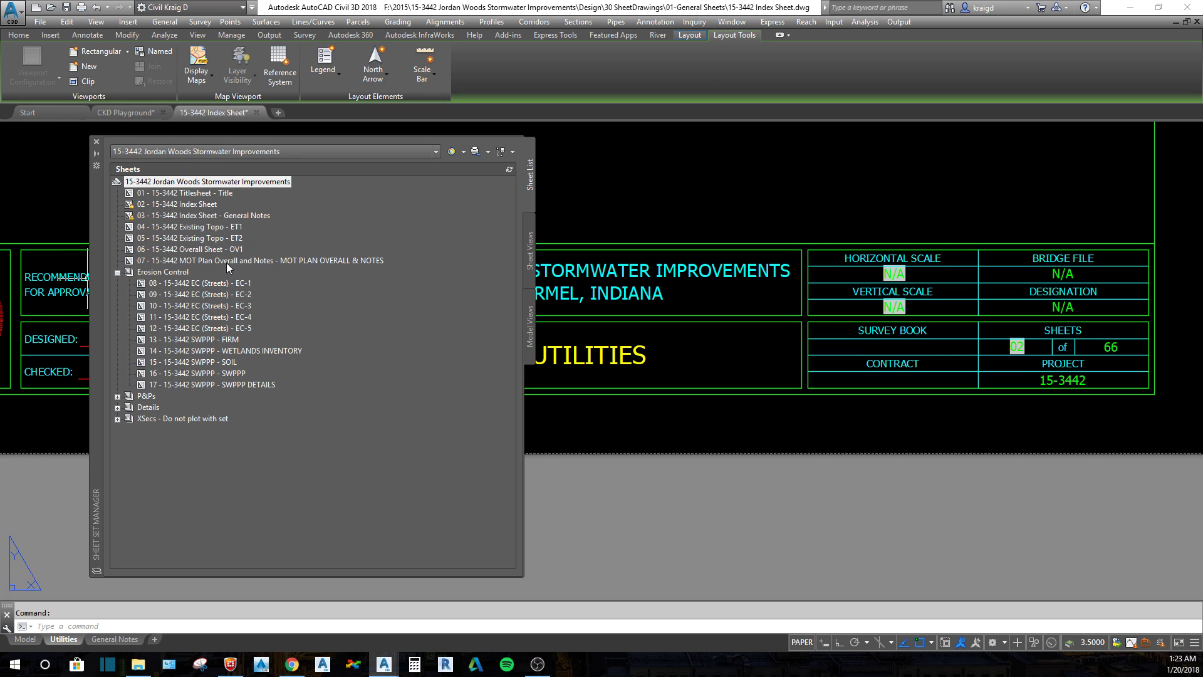
Step: Create a new subset named General Sheets in the 15-3442 Jordan Woods Stormwater Improvements sheet set
mouse_move(226, 262)
right_click(168, 181)
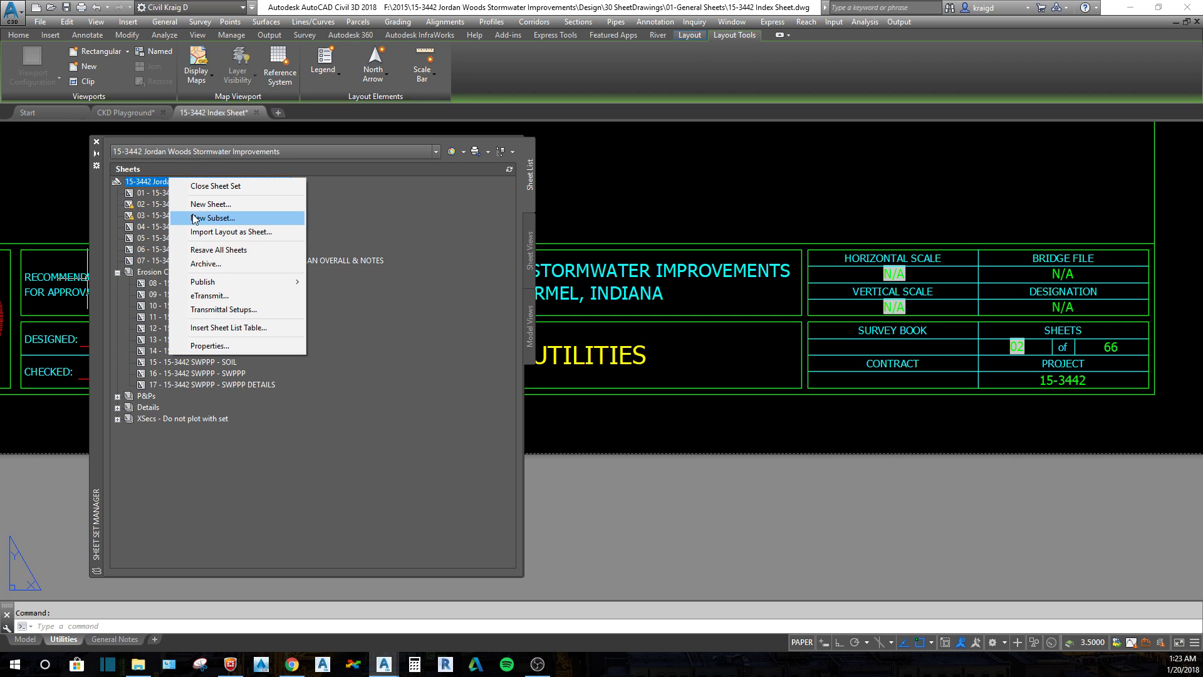
click(195, 218)
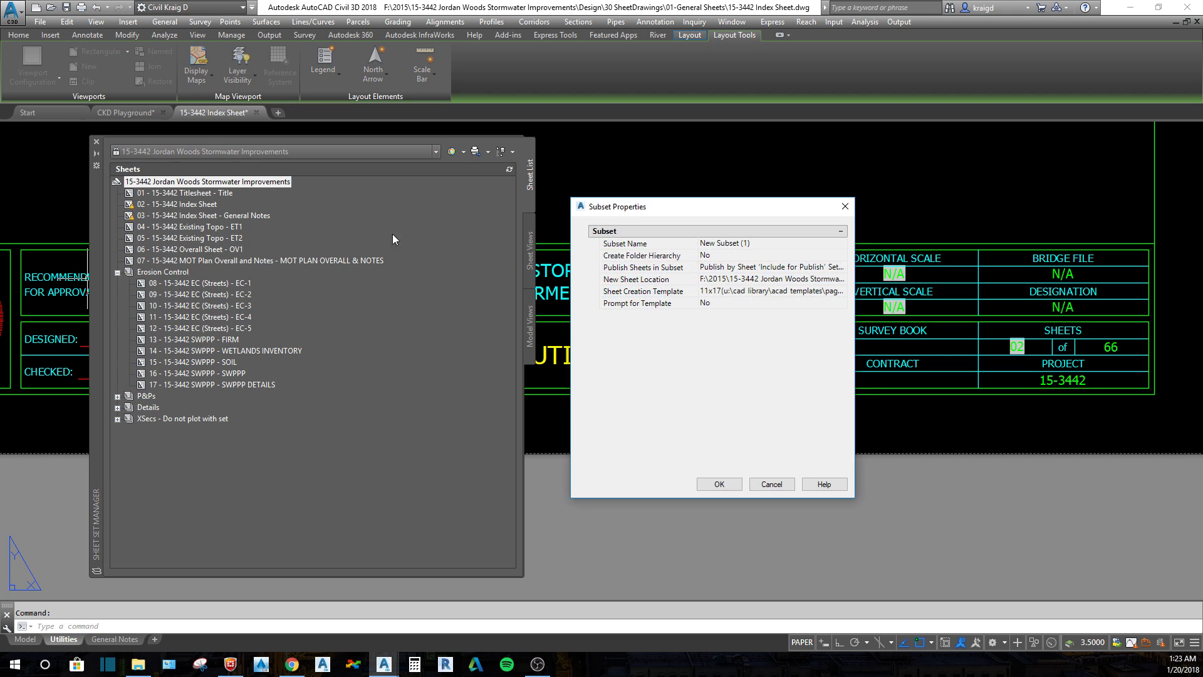
click(755, 243)
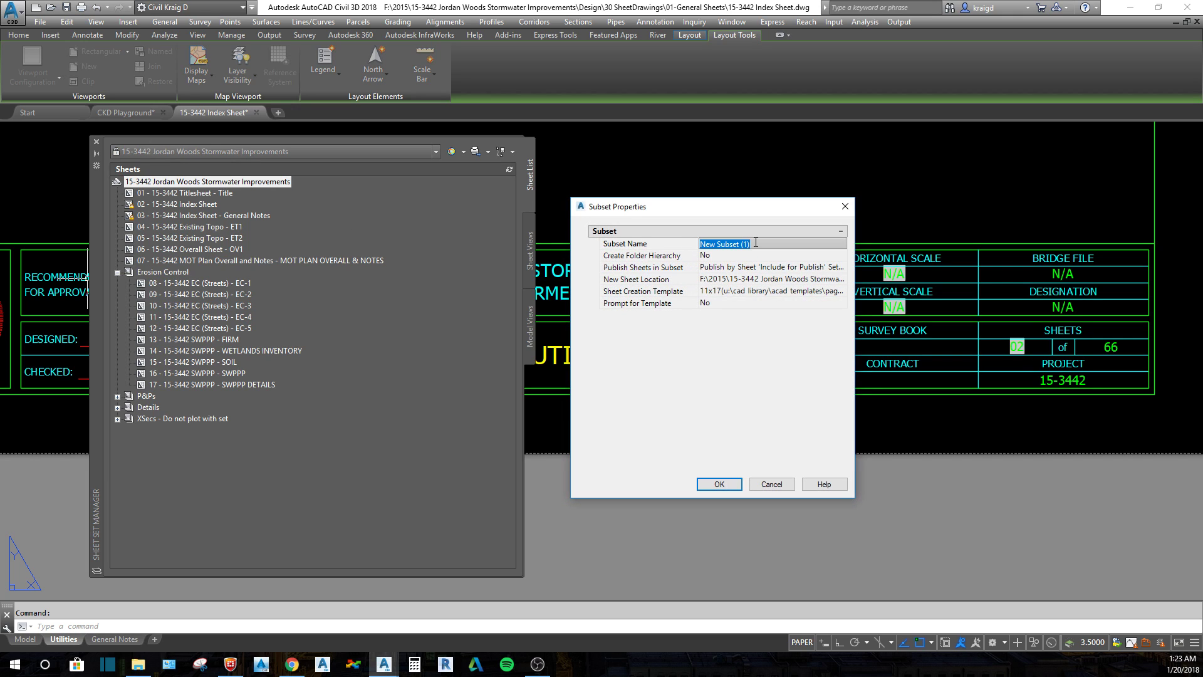
text(General Sheets)
click(721, 481)
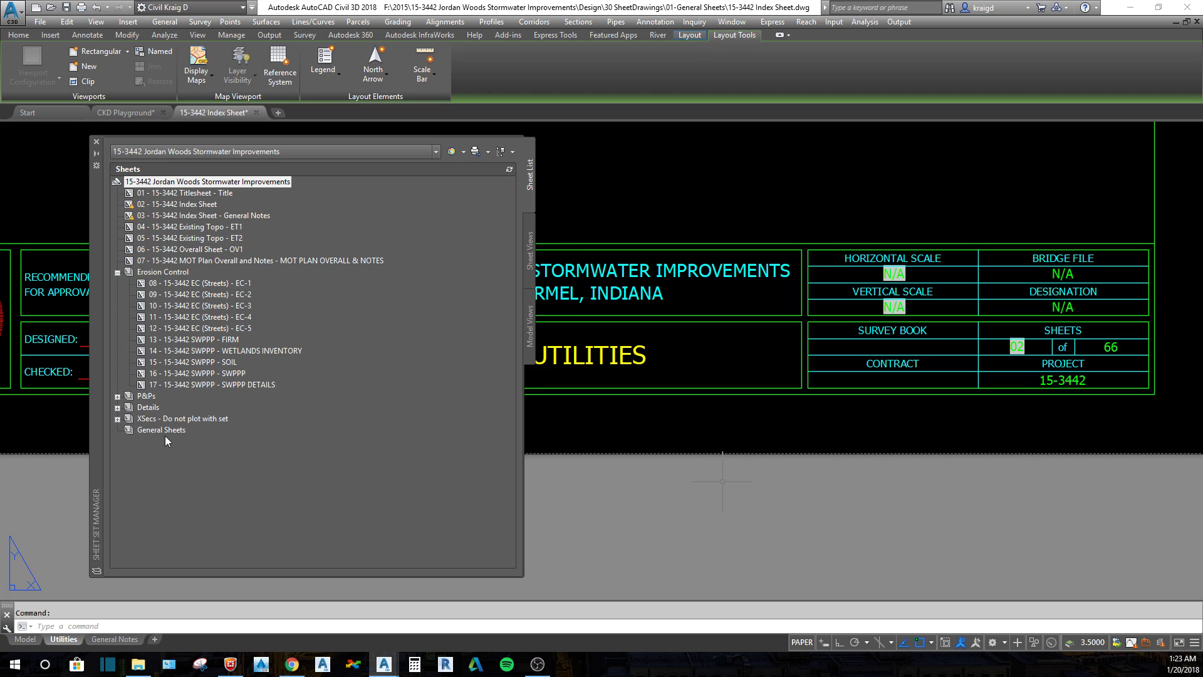
Step: Place the General Sheets subset first in the sheet set and move sheets 01 through 07 into it
click(157, 430)
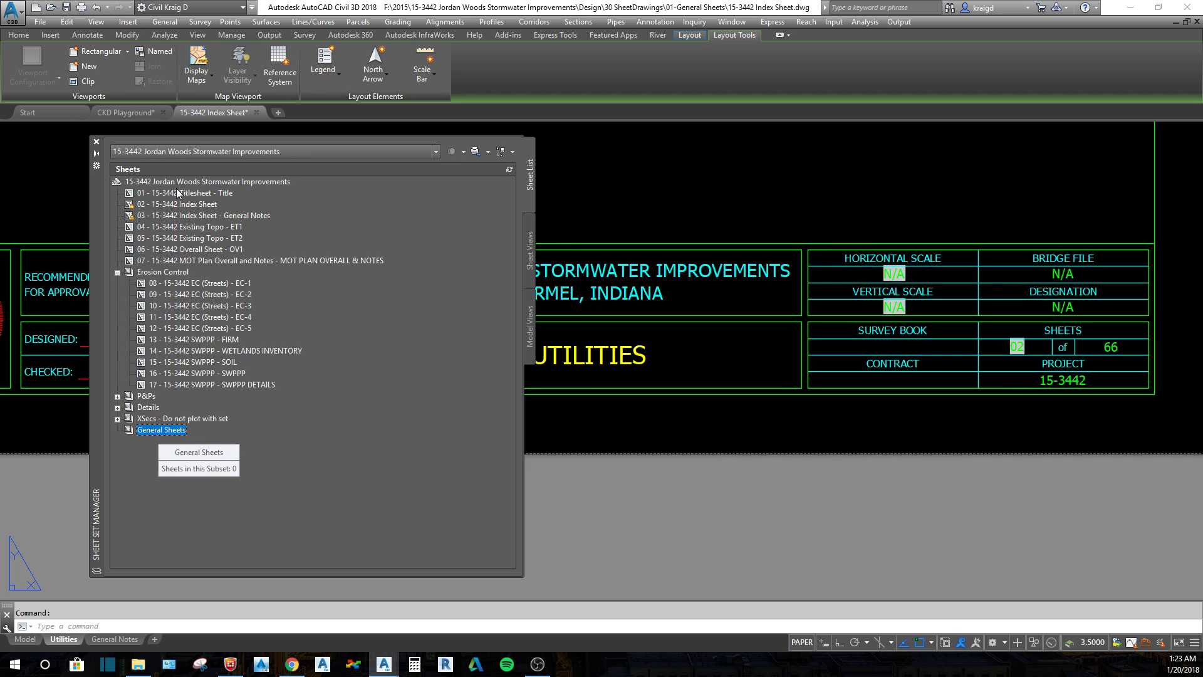
drag(176, 189, 177, 184)
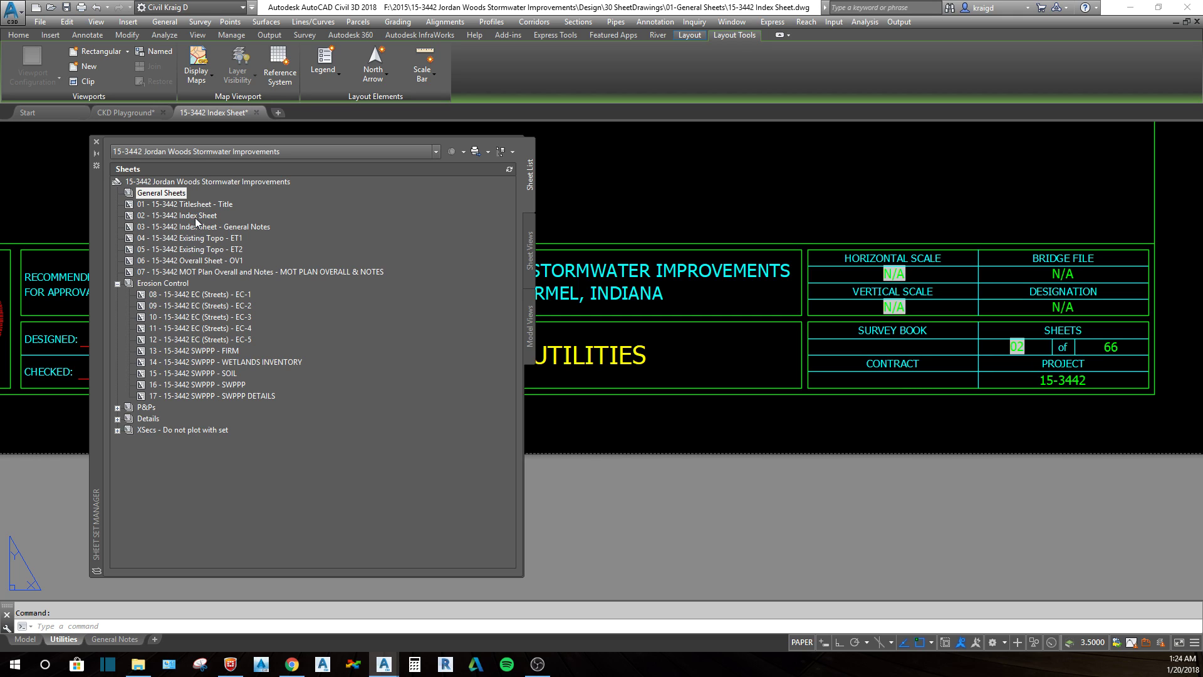
click(185, 205)
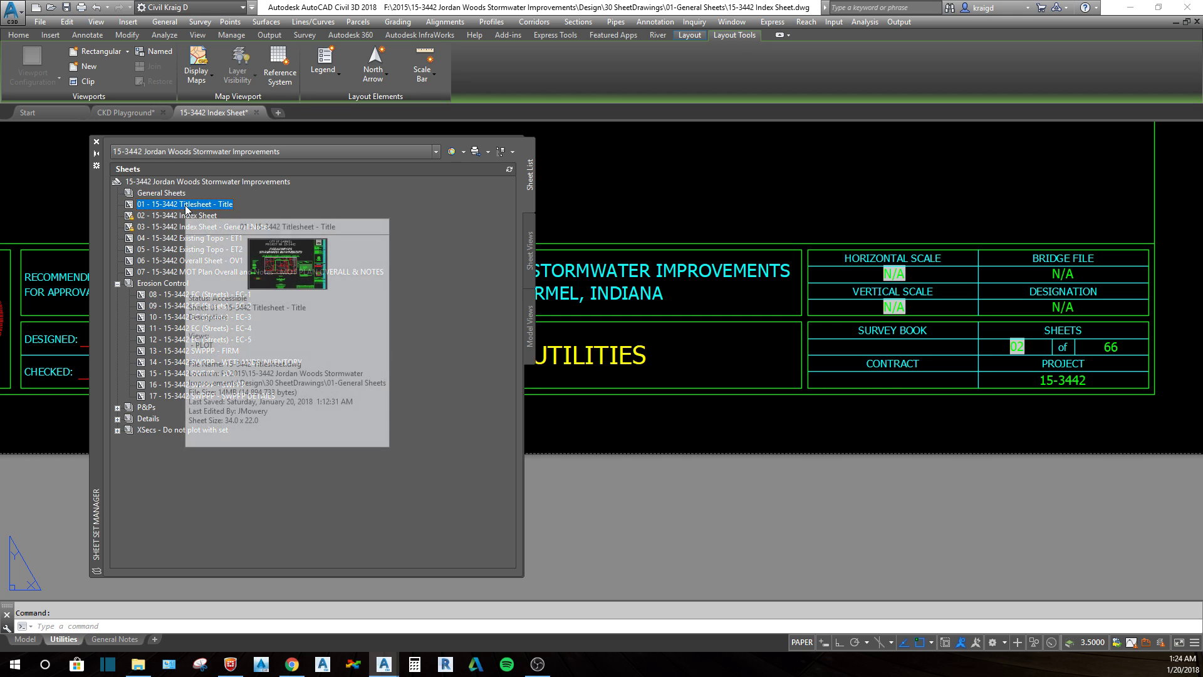
shift+click(161, 272)
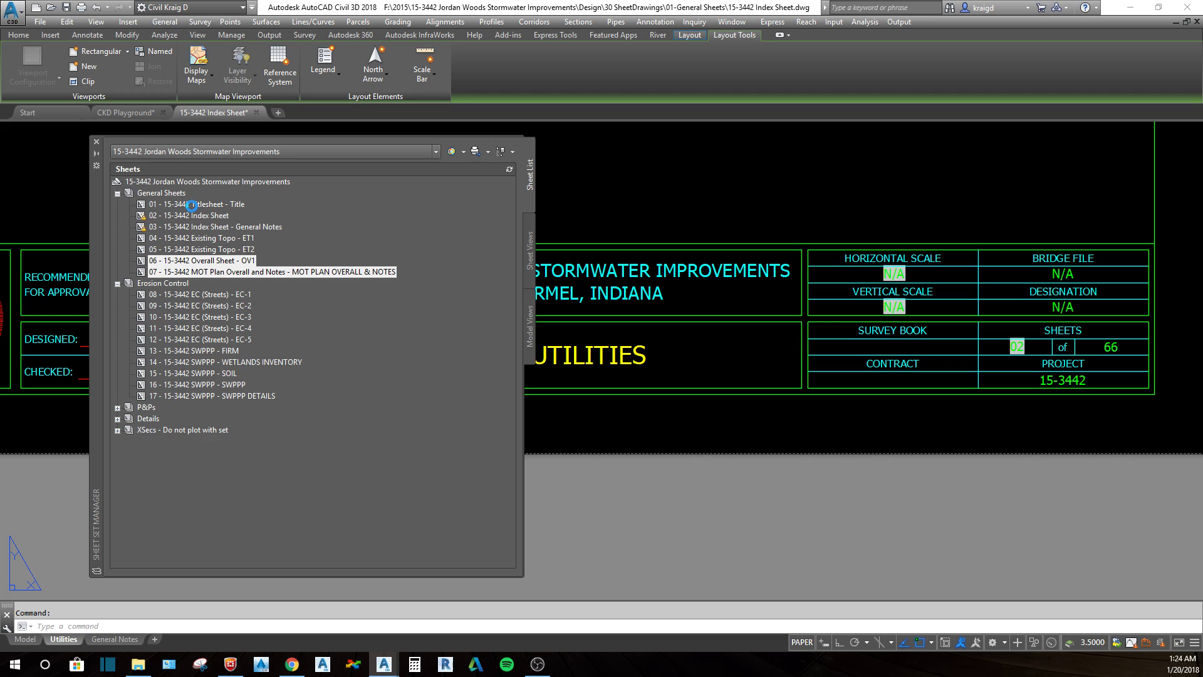
Step: Shorten the title of the first sheet in General Sheets to "15-3442 Titlesheet"
click(193, 205)
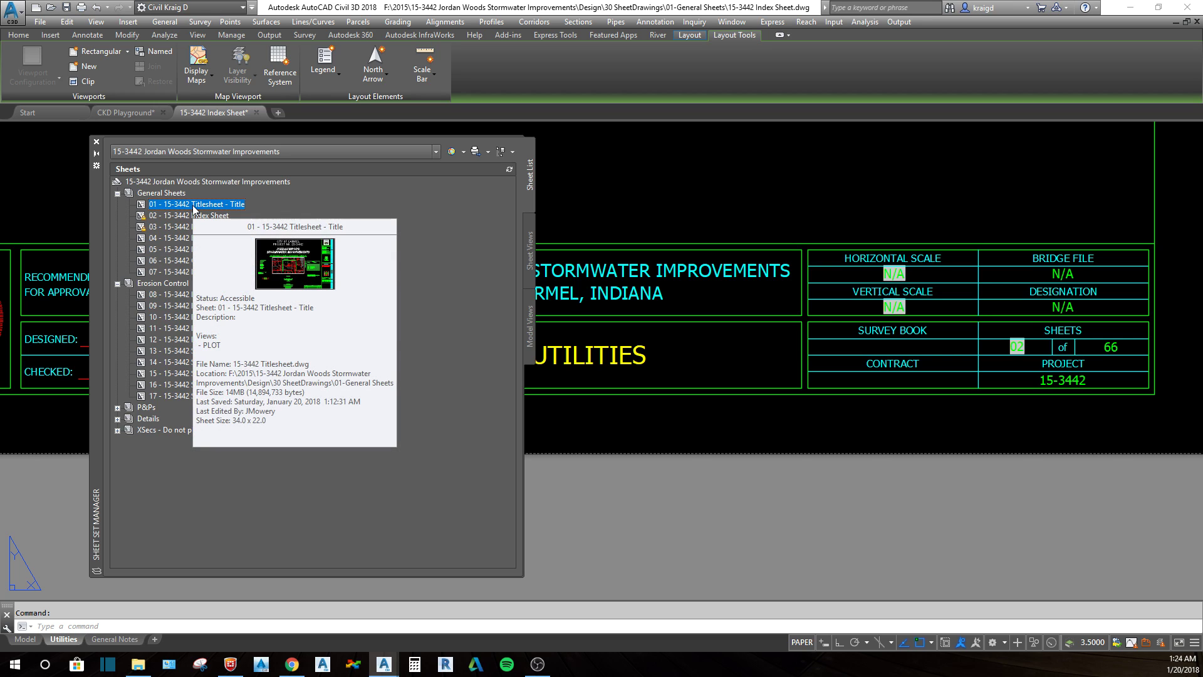
right_click(193, 205)
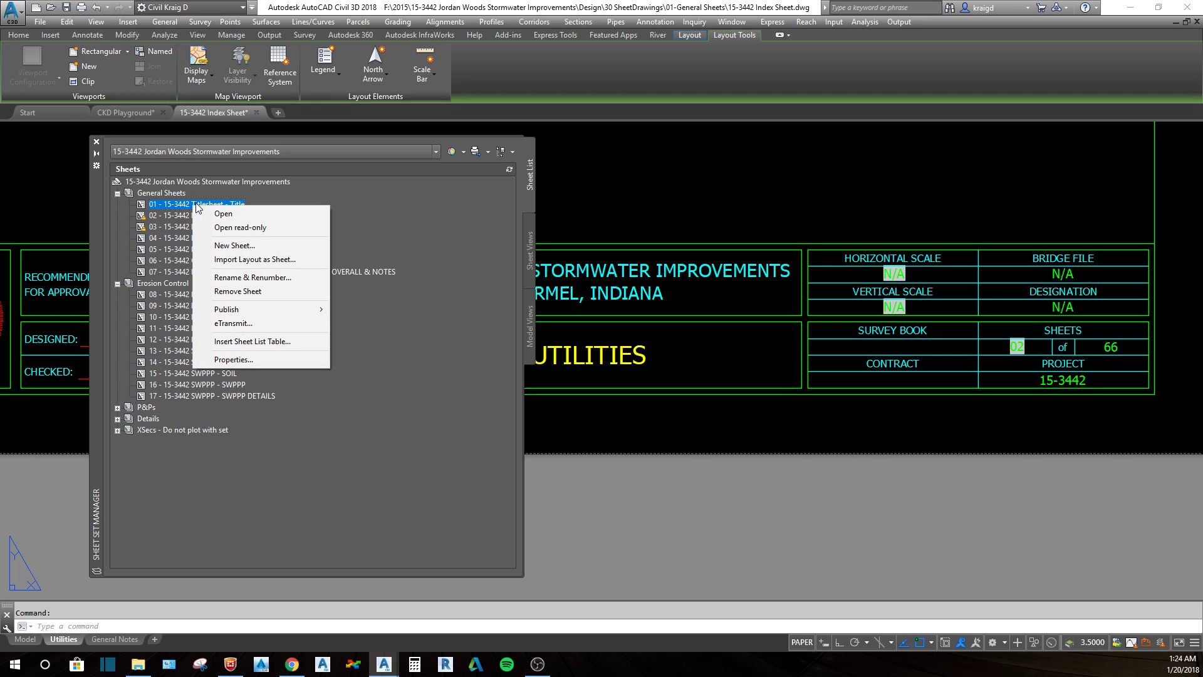
click(245, 278)
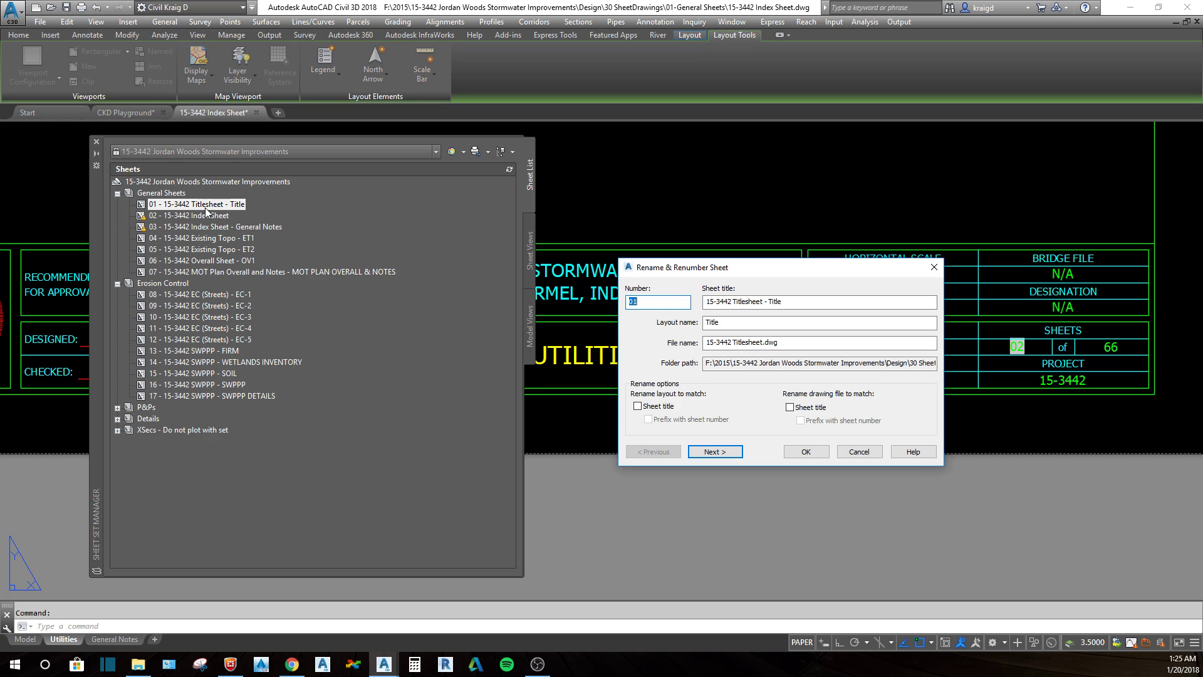
drag(711, 268, 481, 186)
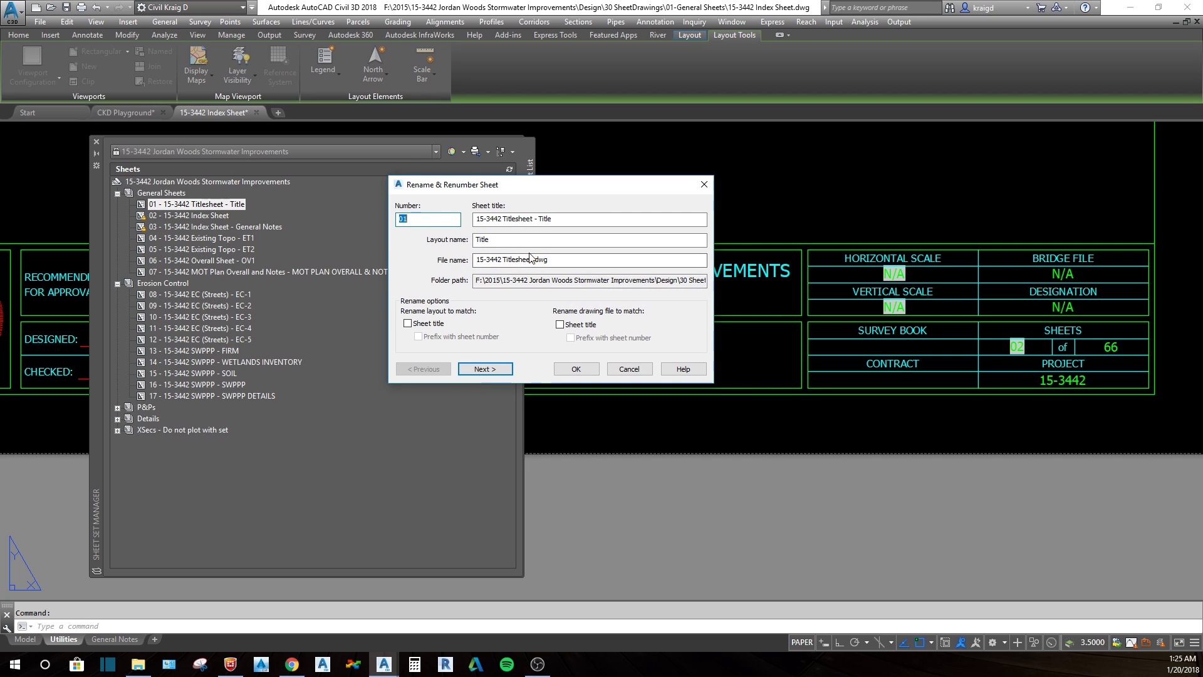
click(557, 221)
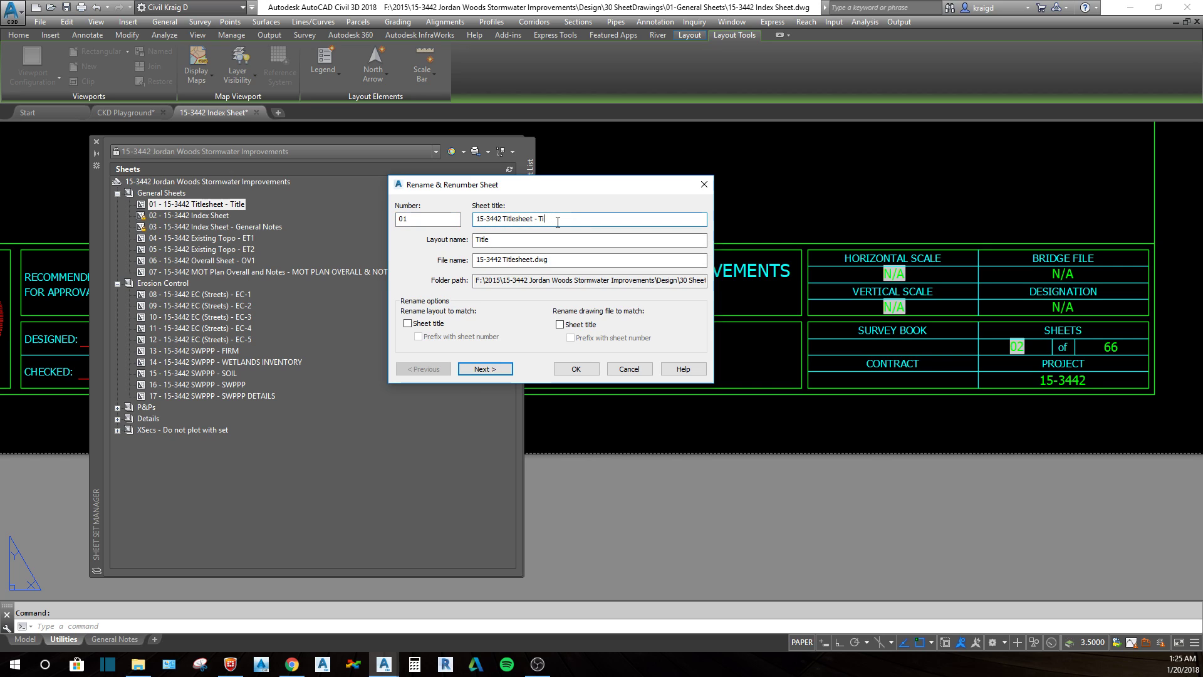
key(BackSpace)
key(BackSpace)
Step: Renumber the 15-3442 Titlesheet sheet as 0x, leaving the following sheets' names and numbers alone
click(418, 219)
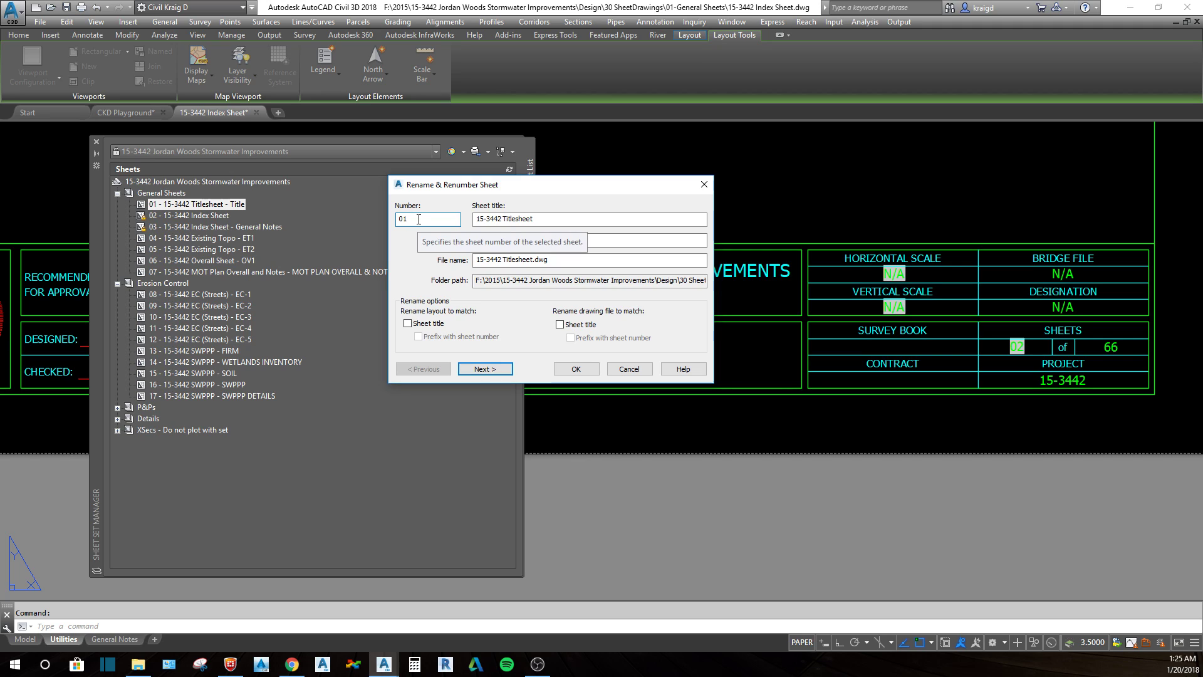
key(BackSpace)
text(x)
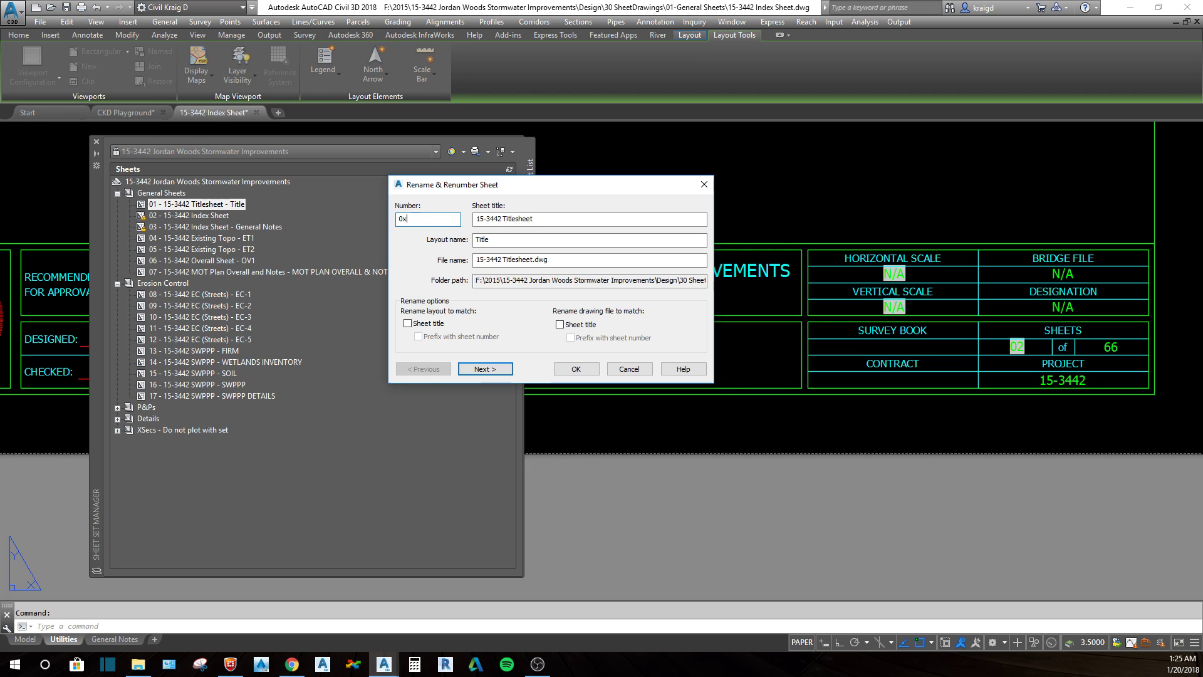
key(Return)
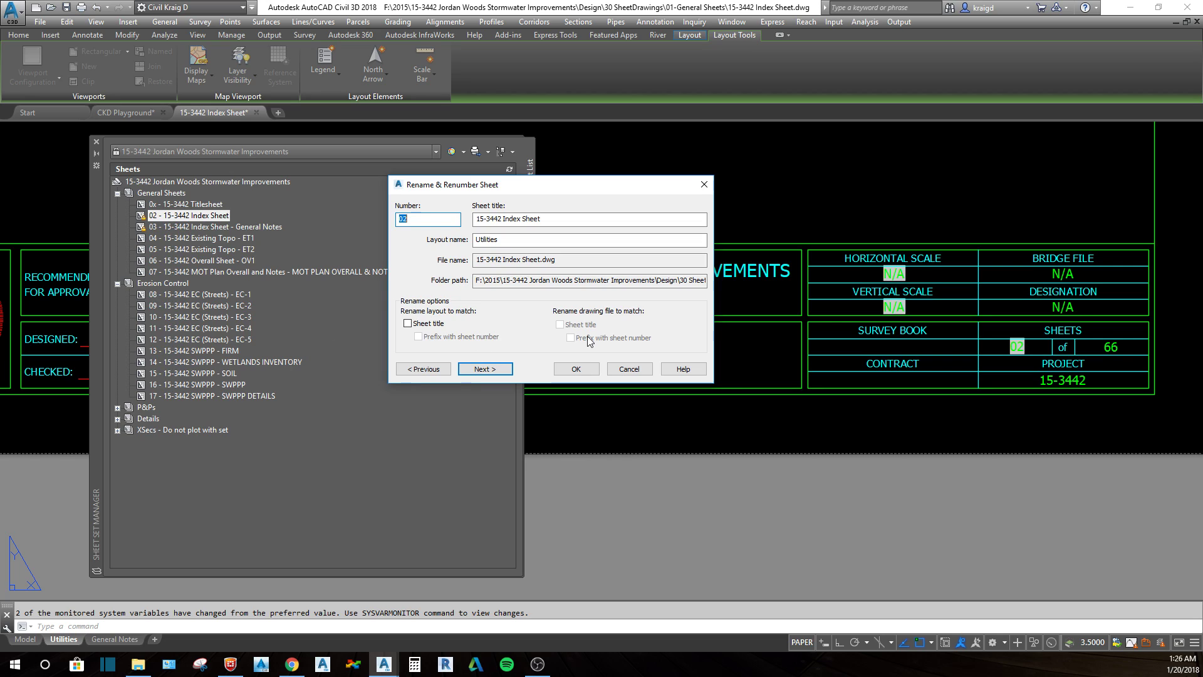
click(629, 370)
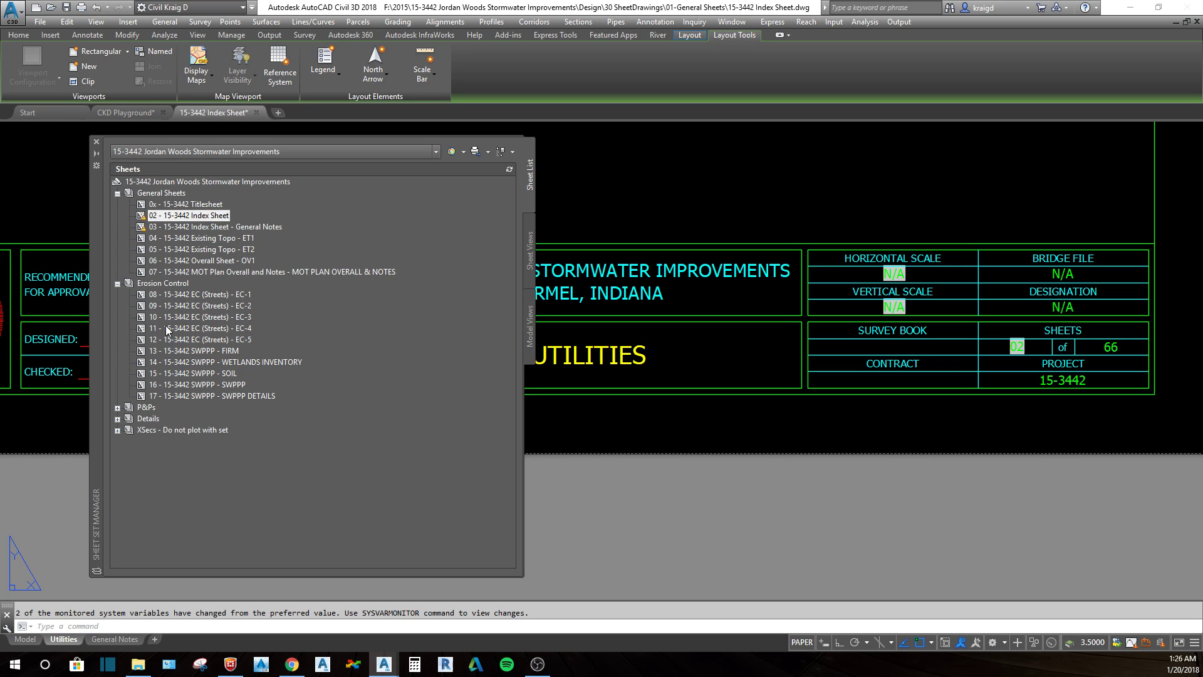
double_click(170, 294)
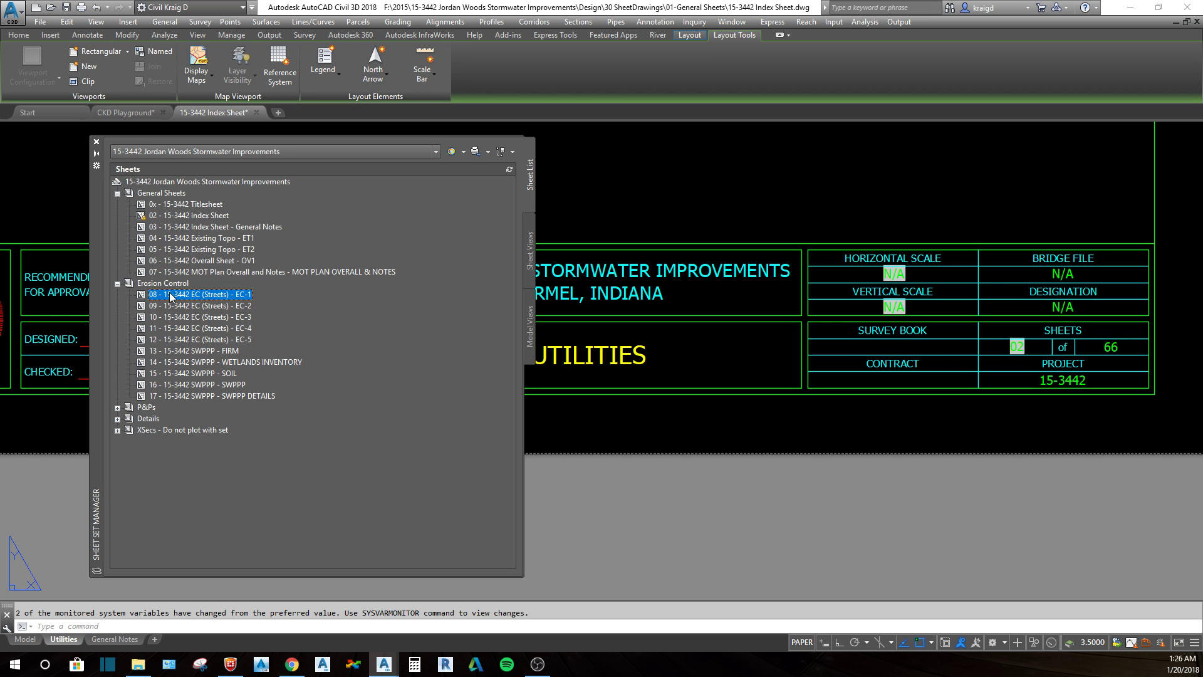
right_click(169, 293)
click(213, 364)
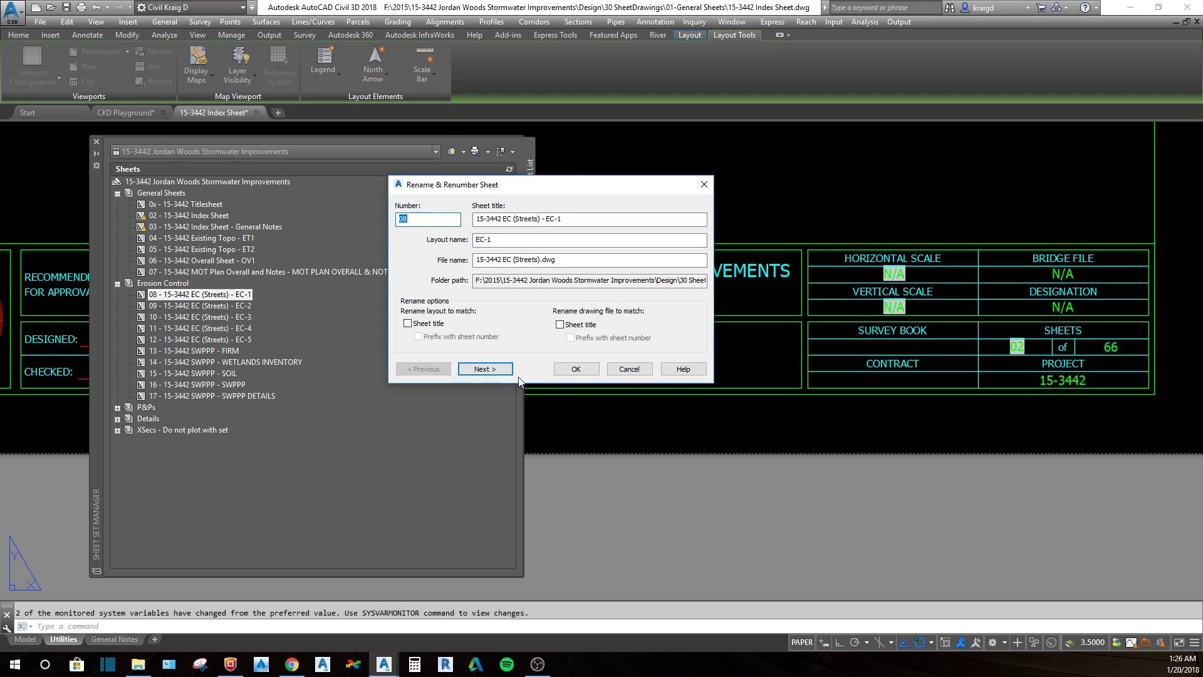
click(630, 368)
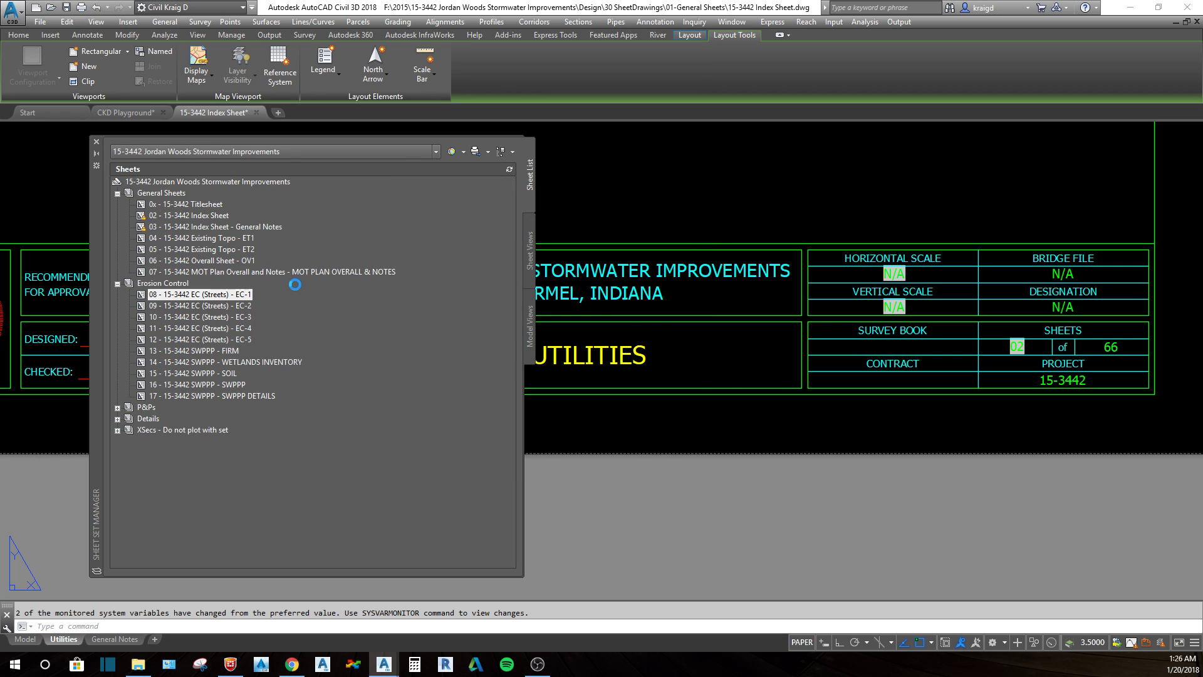
click(182, 217)
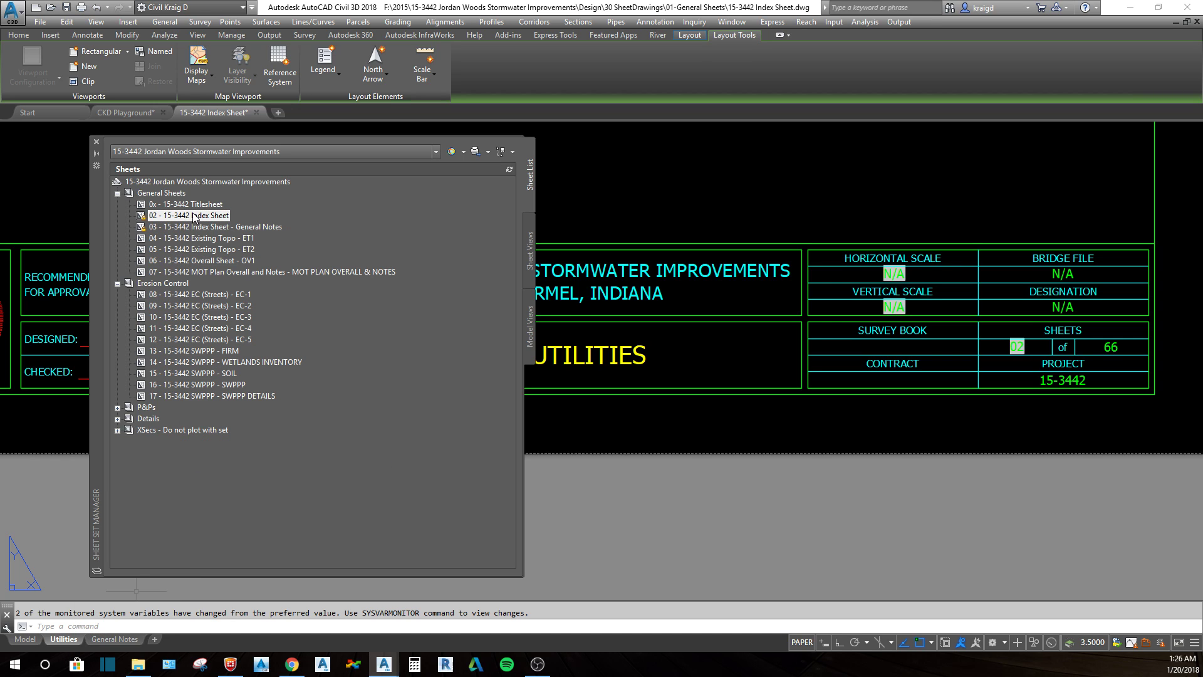
Step: Review the page setup overrides offered for publishing the whole 15-3442 Jordan Woods Stormwater Improvements sheet set
mouse_move(195, 218)
mouse_move(446, 232)
click(222, 182)
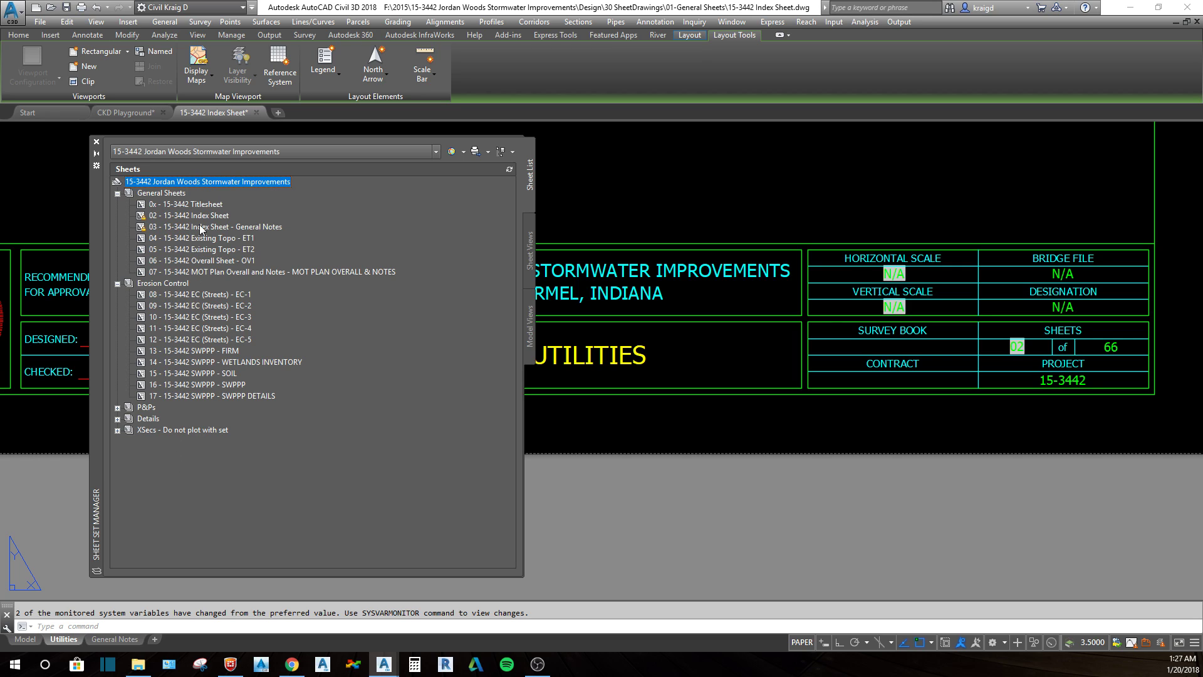
right_click(190, 182)
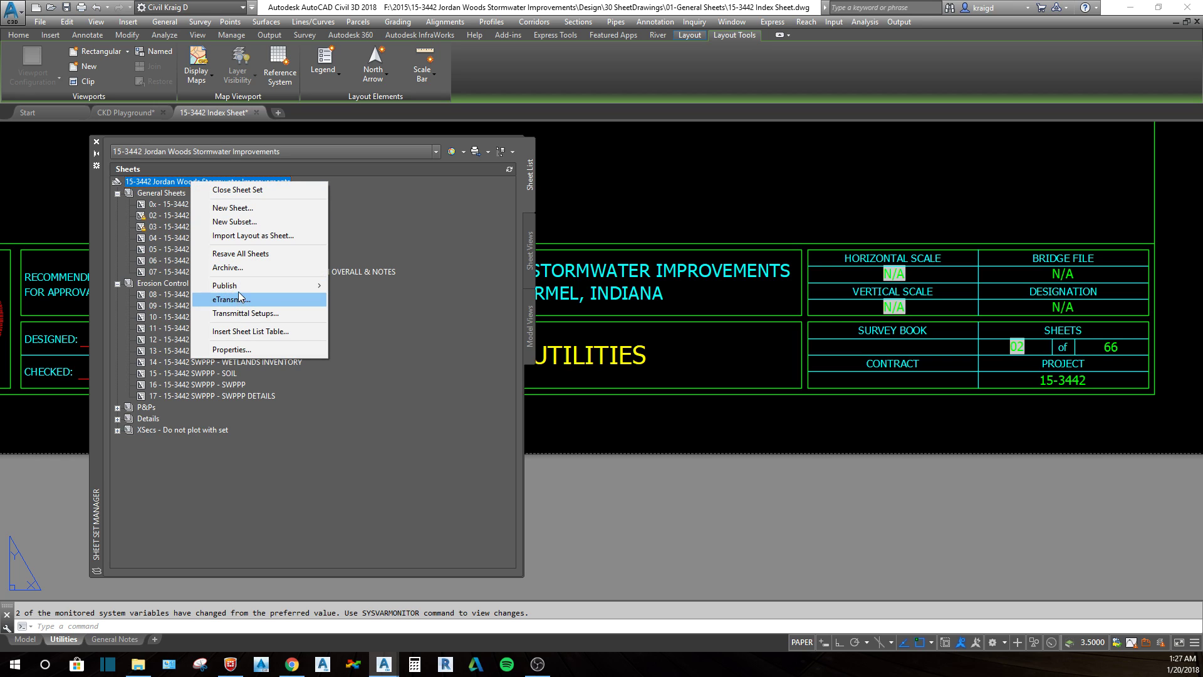
mouse_move(238, 286)
mouse_move(381, 341)
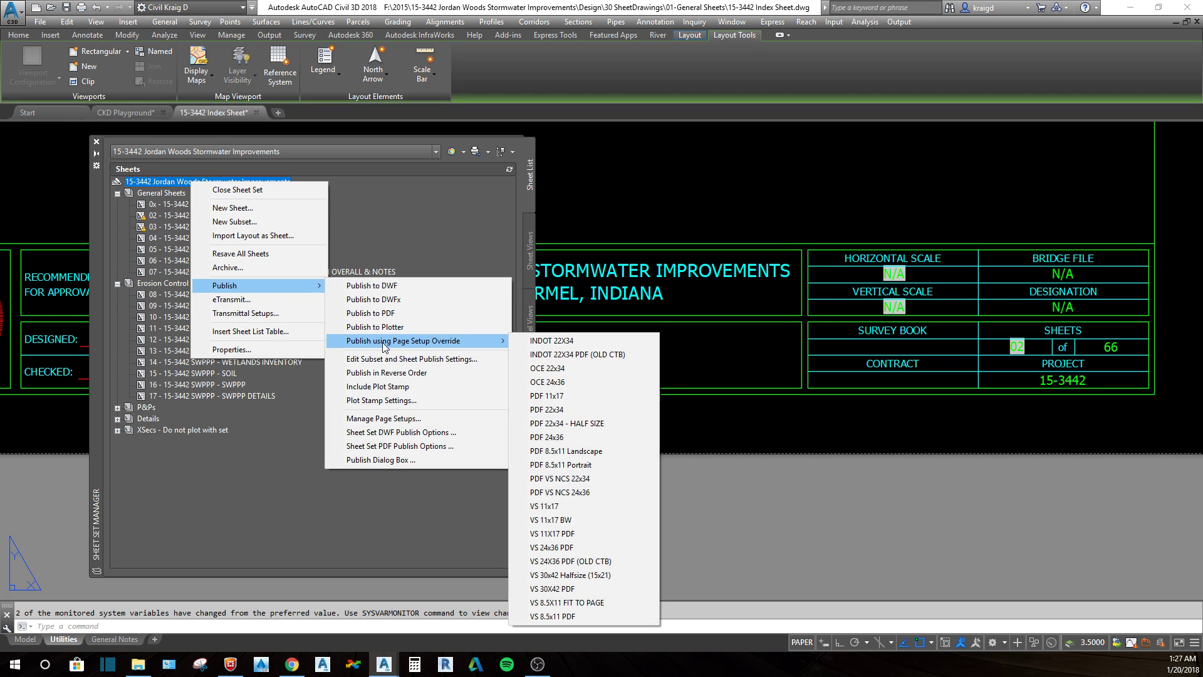
click(582, 342)
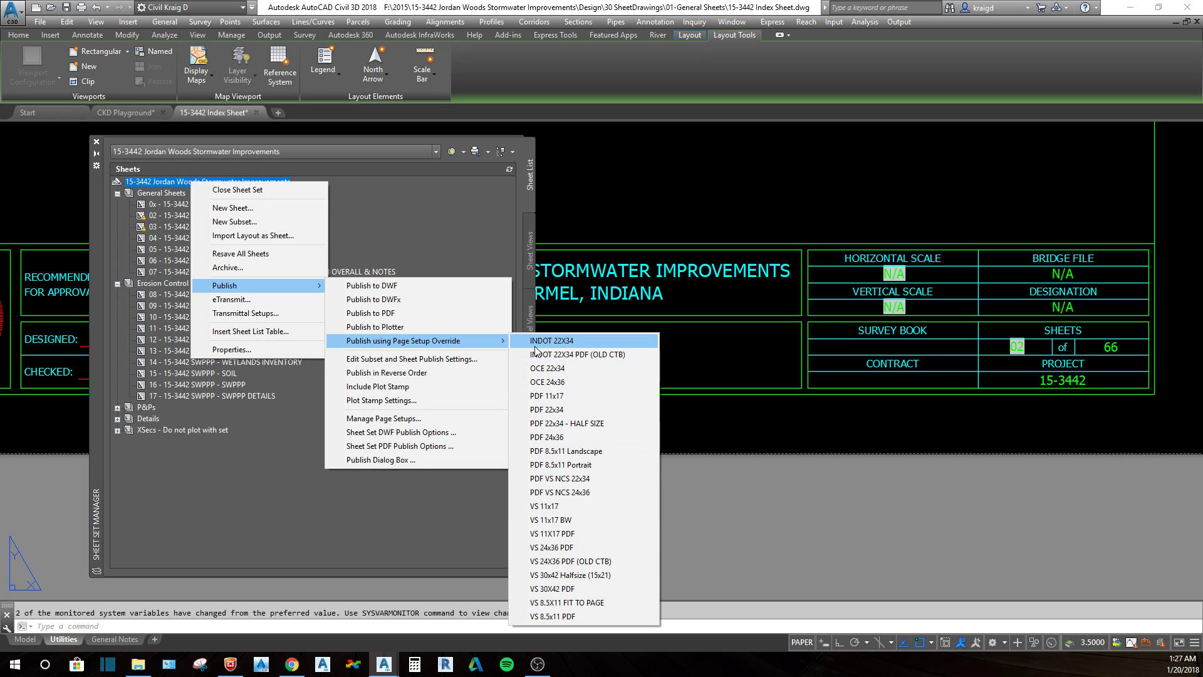
click(464, 221)
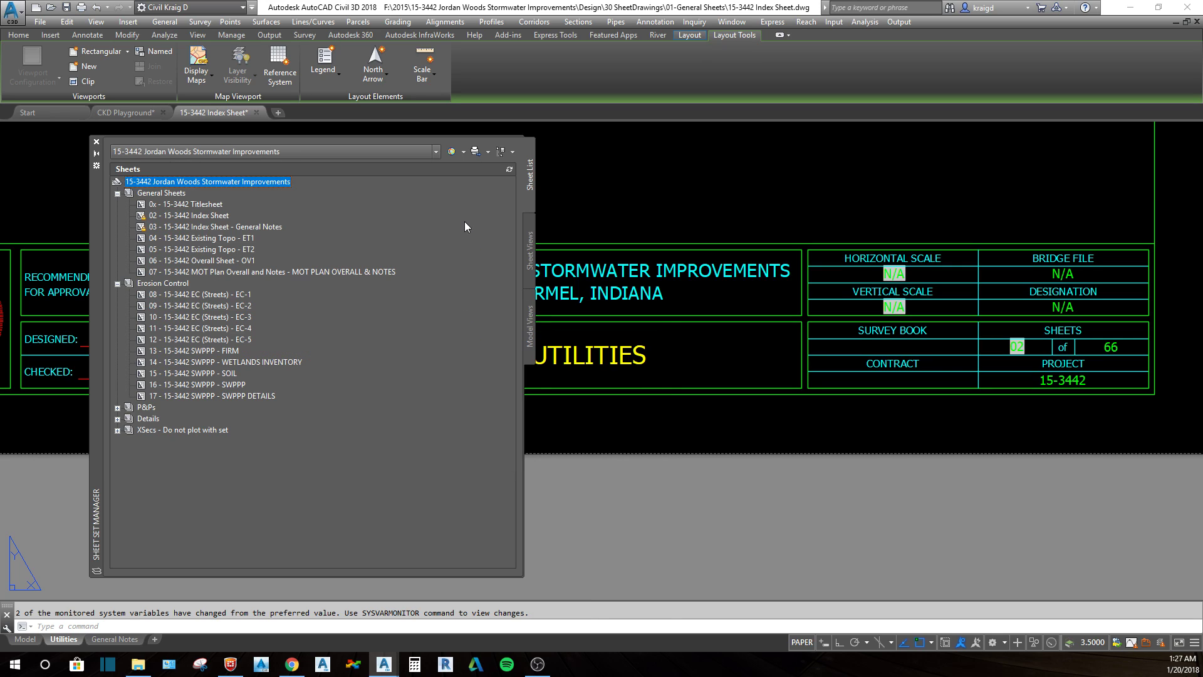
Step: Inspect the page setup overrides file path in the sheet set's properties, widening the dialog to read it, and leave without changes
right_click(220, 184)
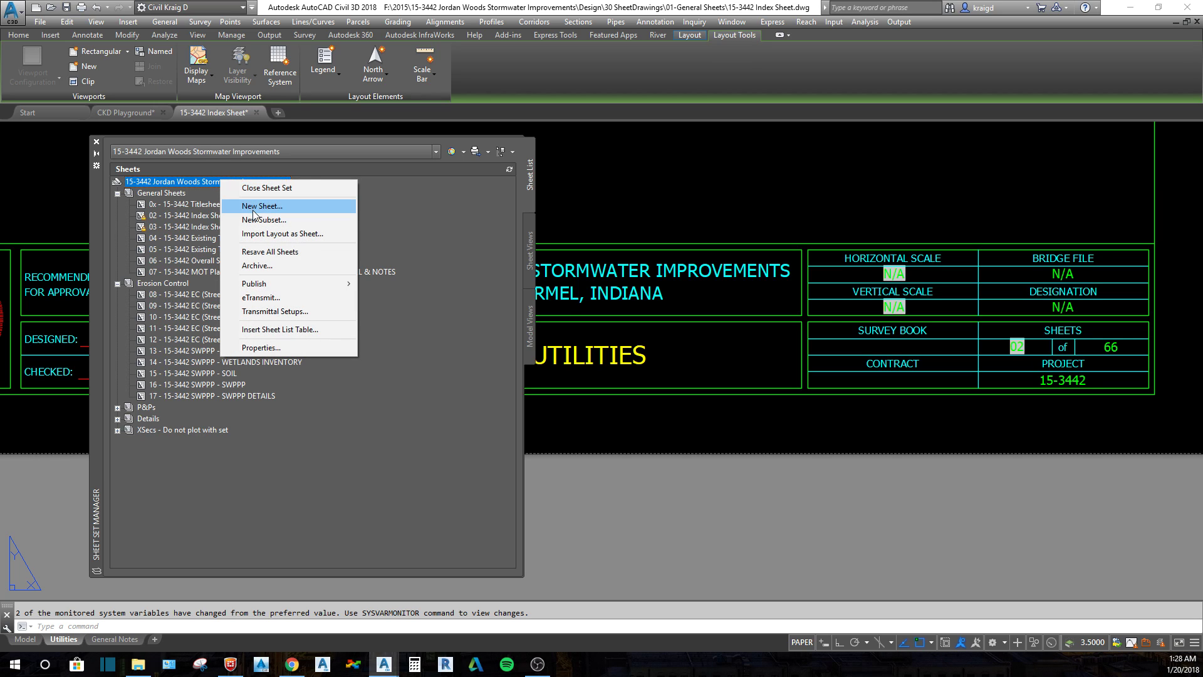
click(264, 348)
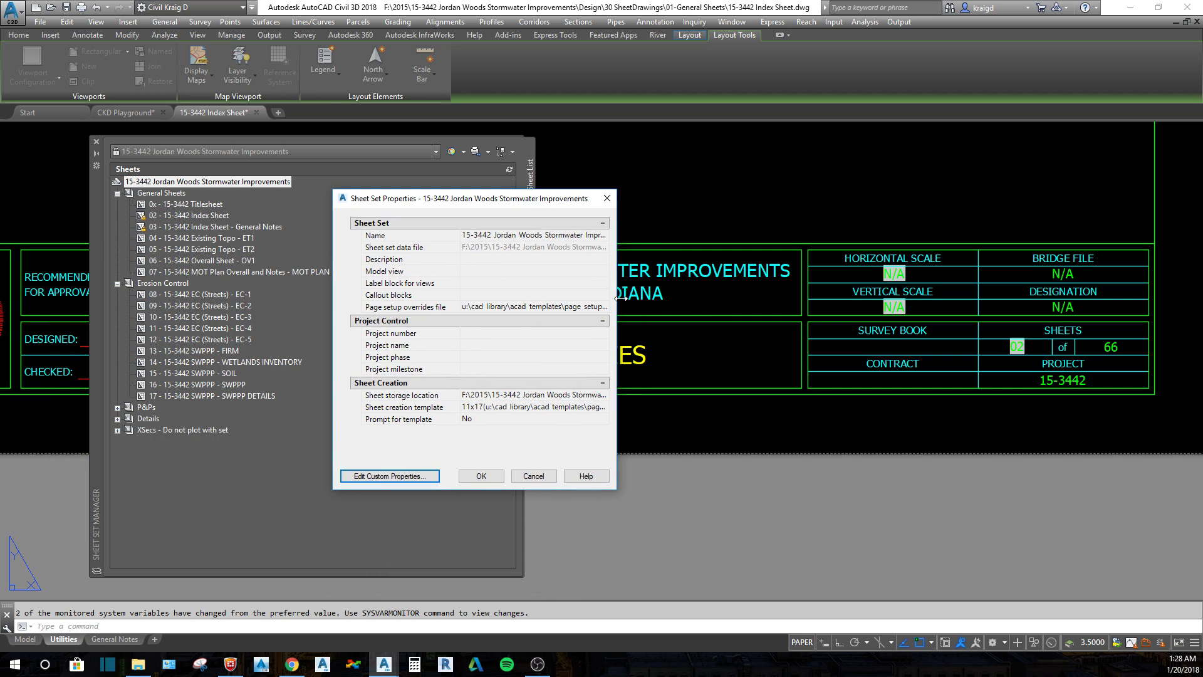
drag(619, 297, 809, 298)
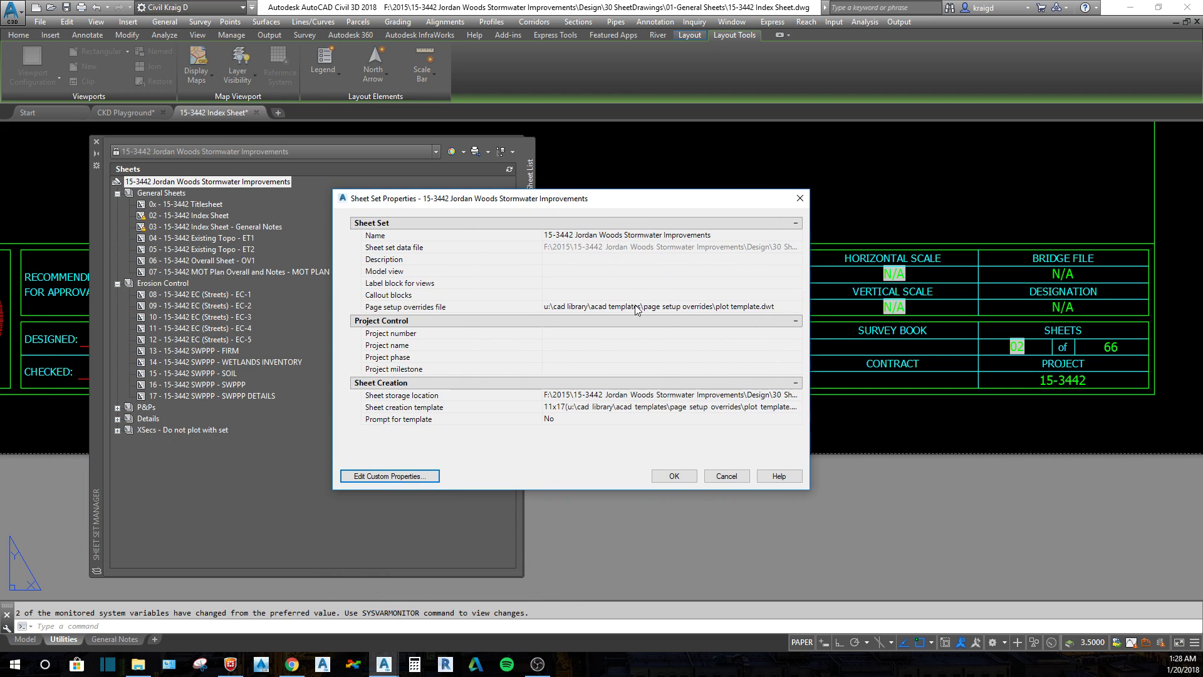
click(789, 305)
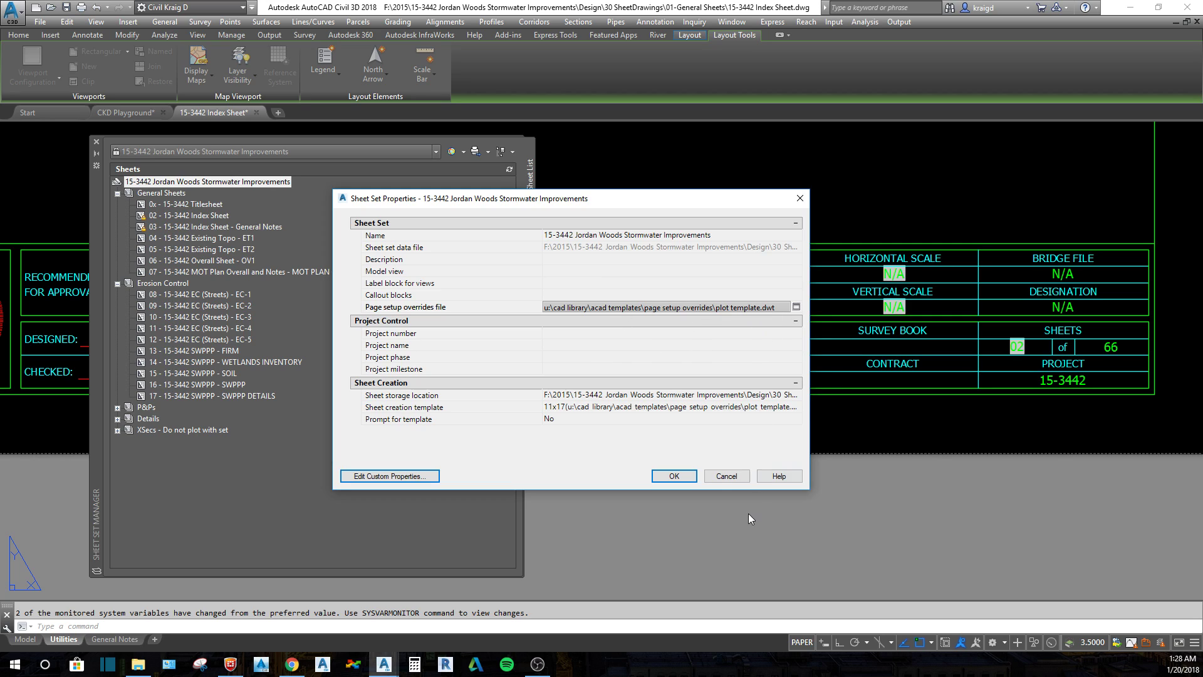
click(730, 475)
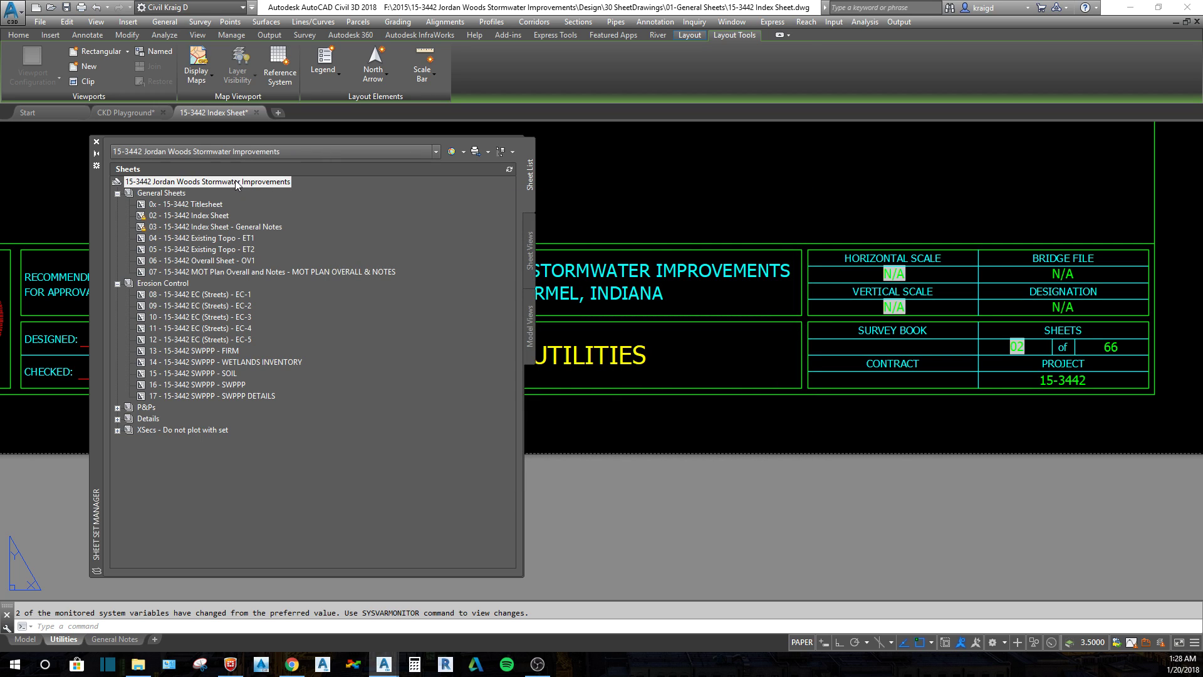
Step: Reopen the list of page setup overrides for publishing the entire sheet set and check its paper-size options
right_click(235, 181)
mouse_move(281, 287)
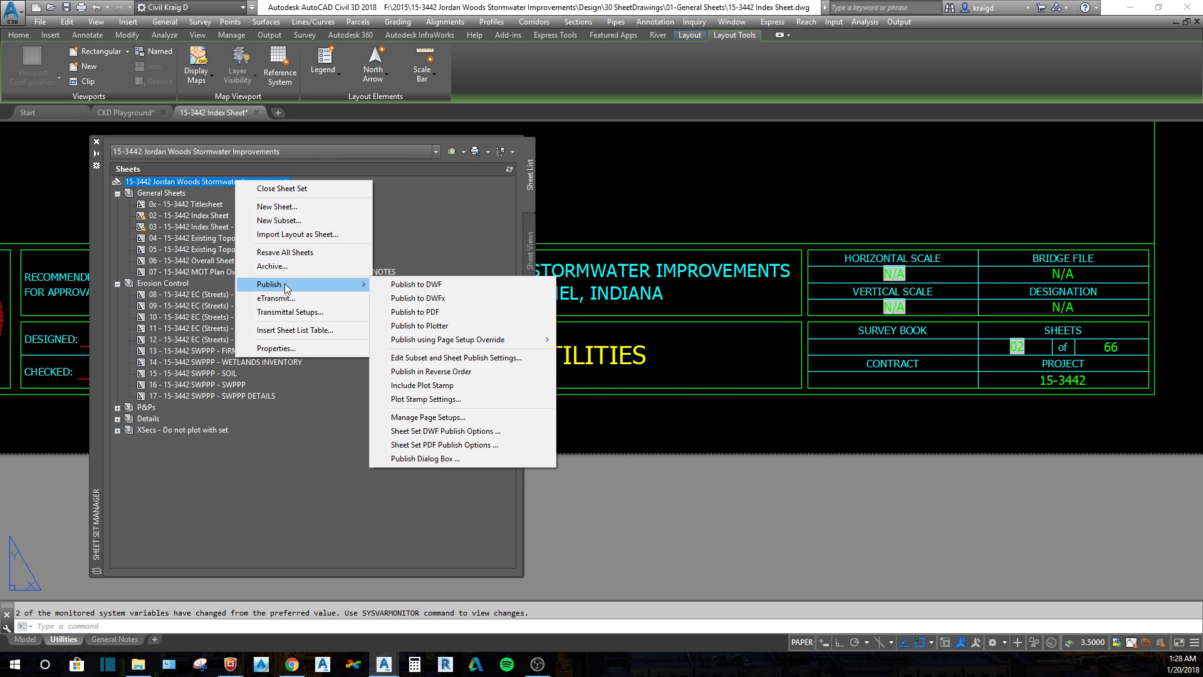
mouse_move(457, 339)
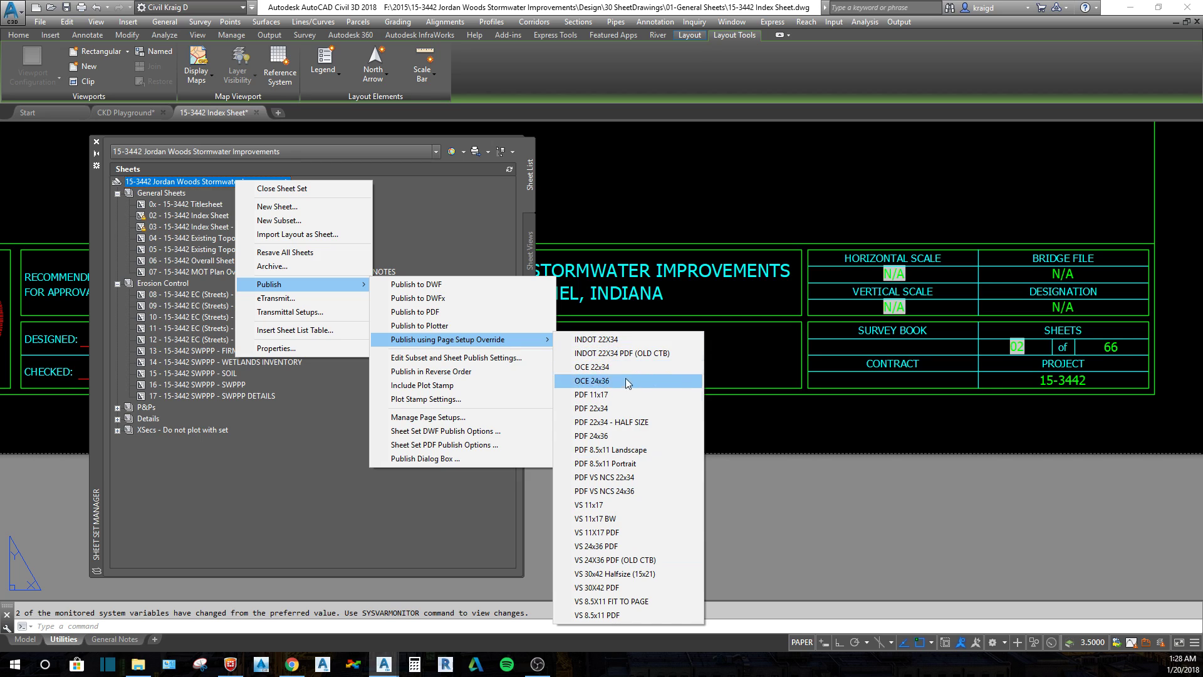
click(443, 216)
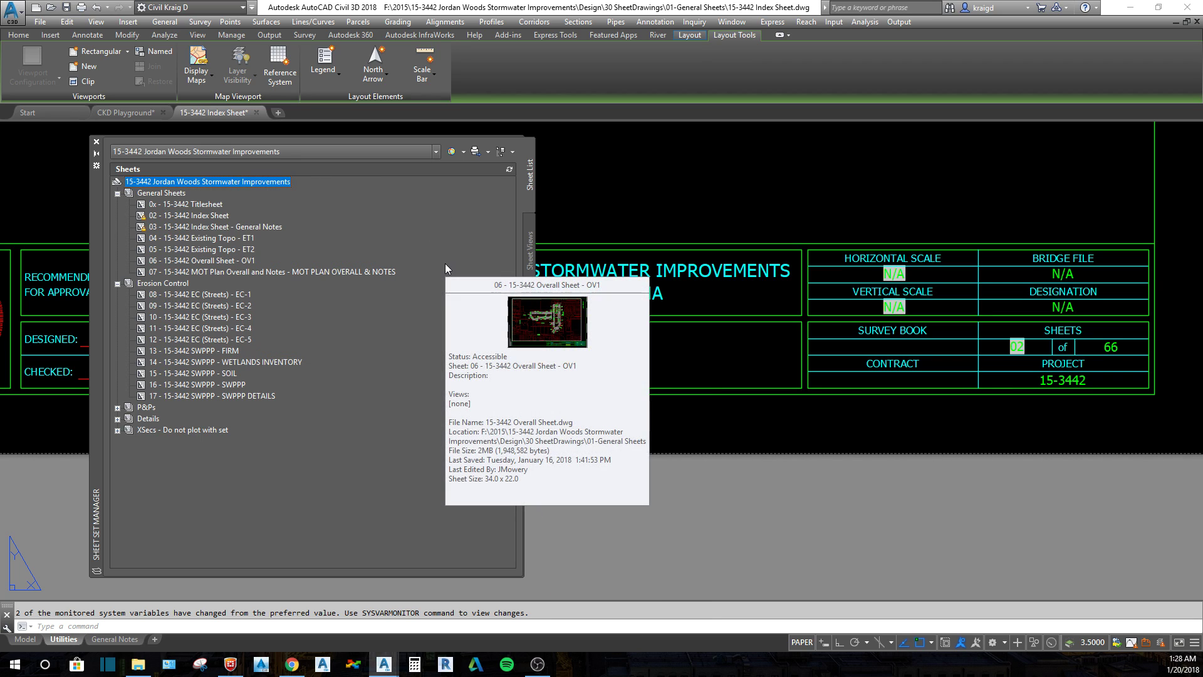
Step: Look through the page setup overrides for publishing only the 15-3442 Titlesheet sheet
click(192, 204)
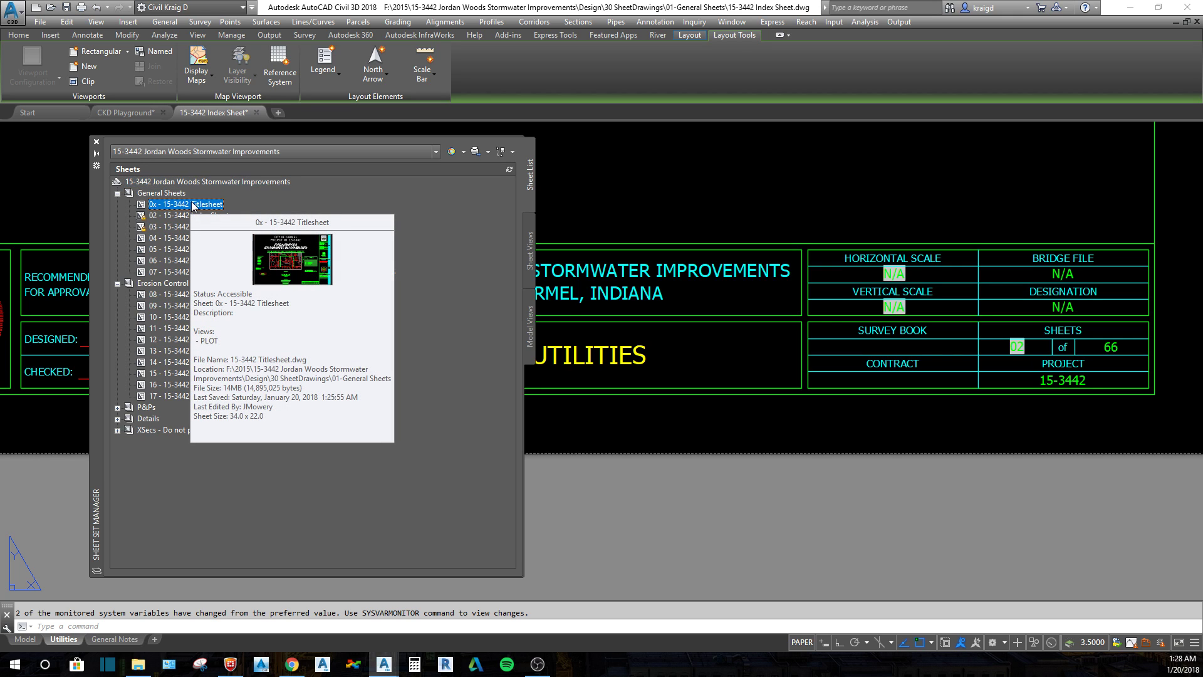
double_click(193, 204)
right_click(194, 204)
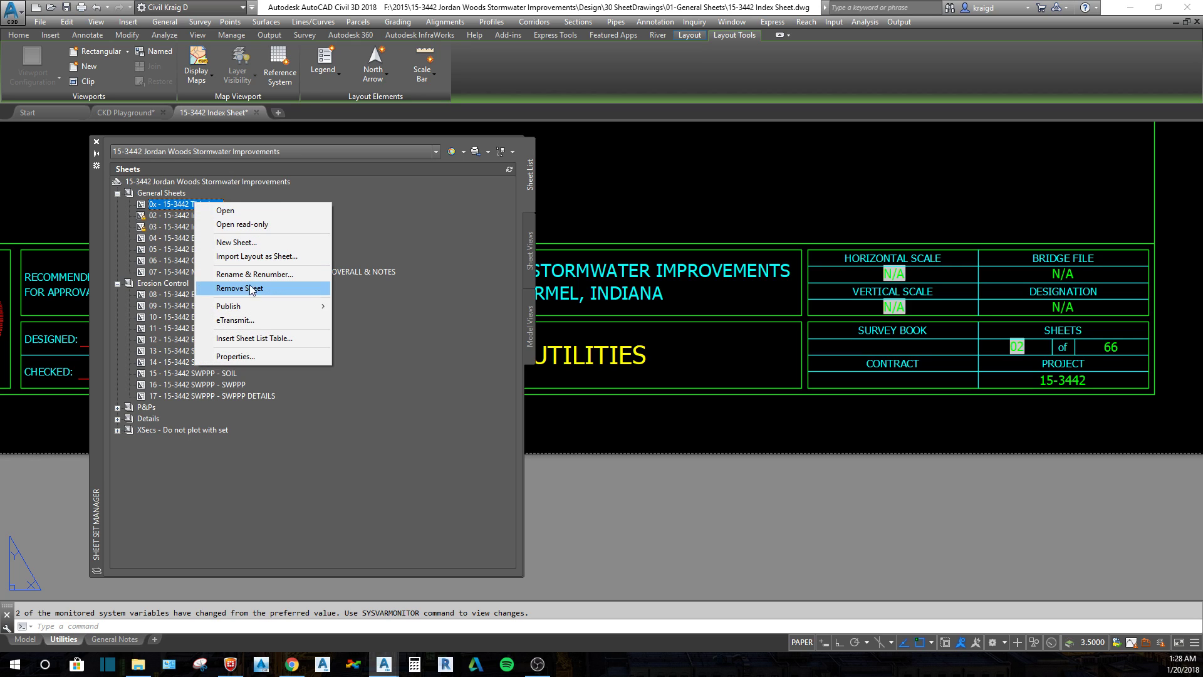
mouse_move(252, 307)
mouse_move(421, 363)
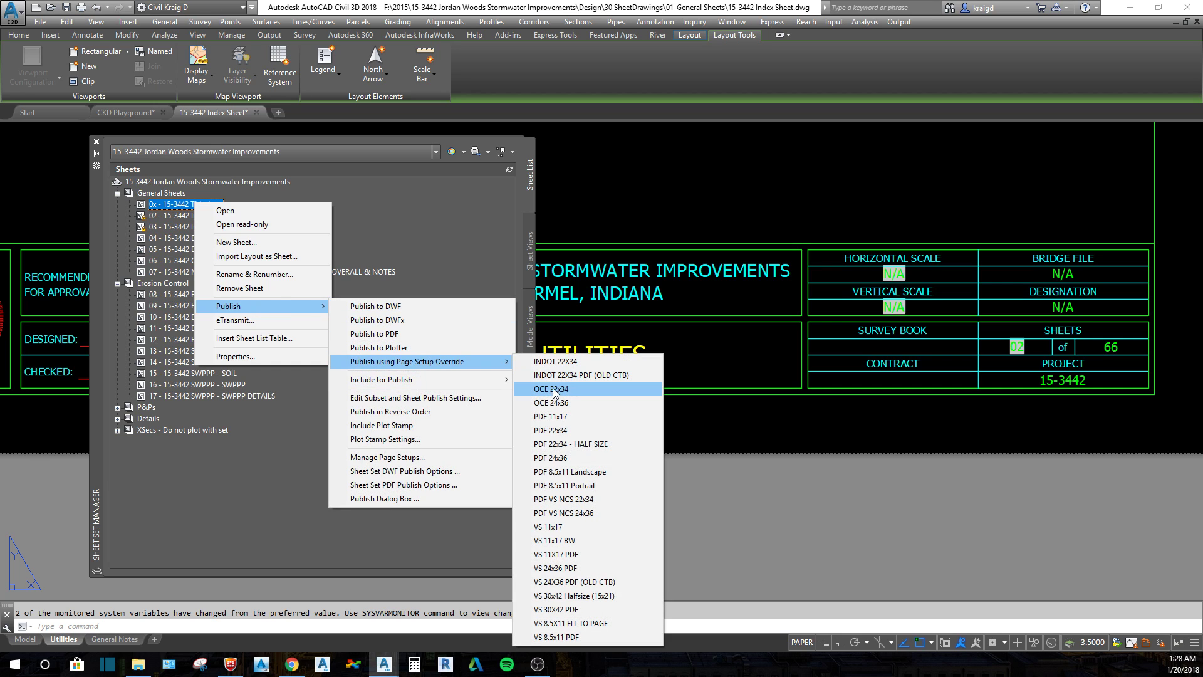
click(563, 430)
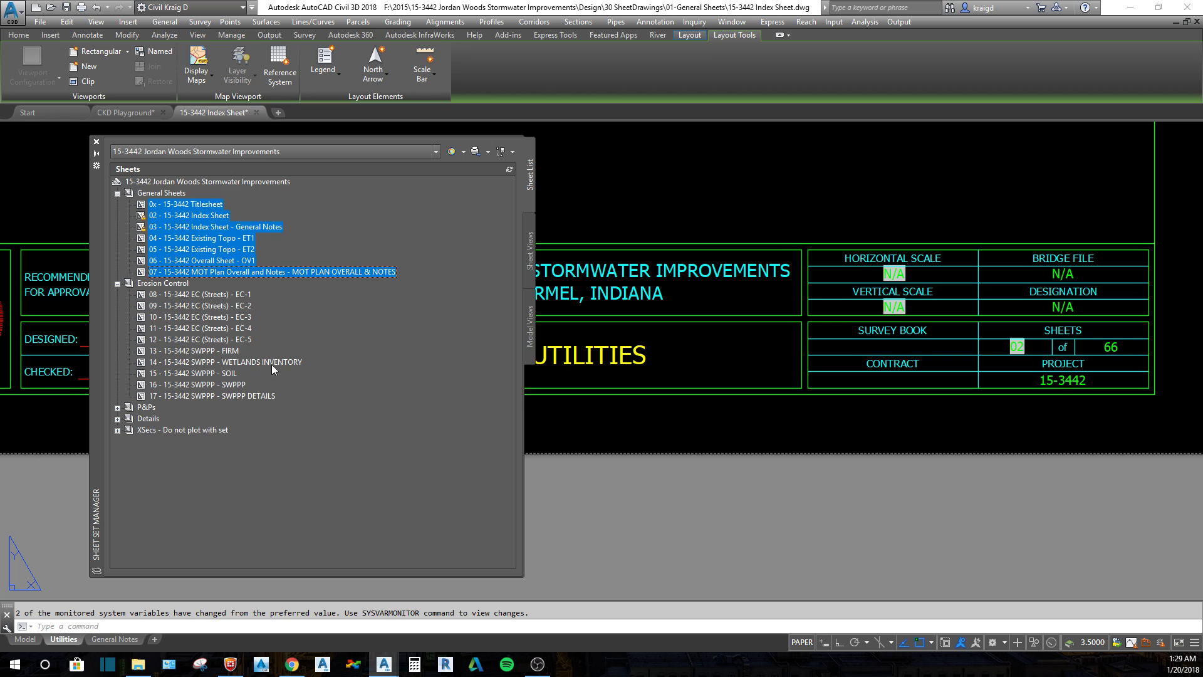
Step: Check the page setup overrides for publishing all the selected General Sheets sheets, 0x through 07, together
right_click(182, 204)
mouse_move(230, 278)
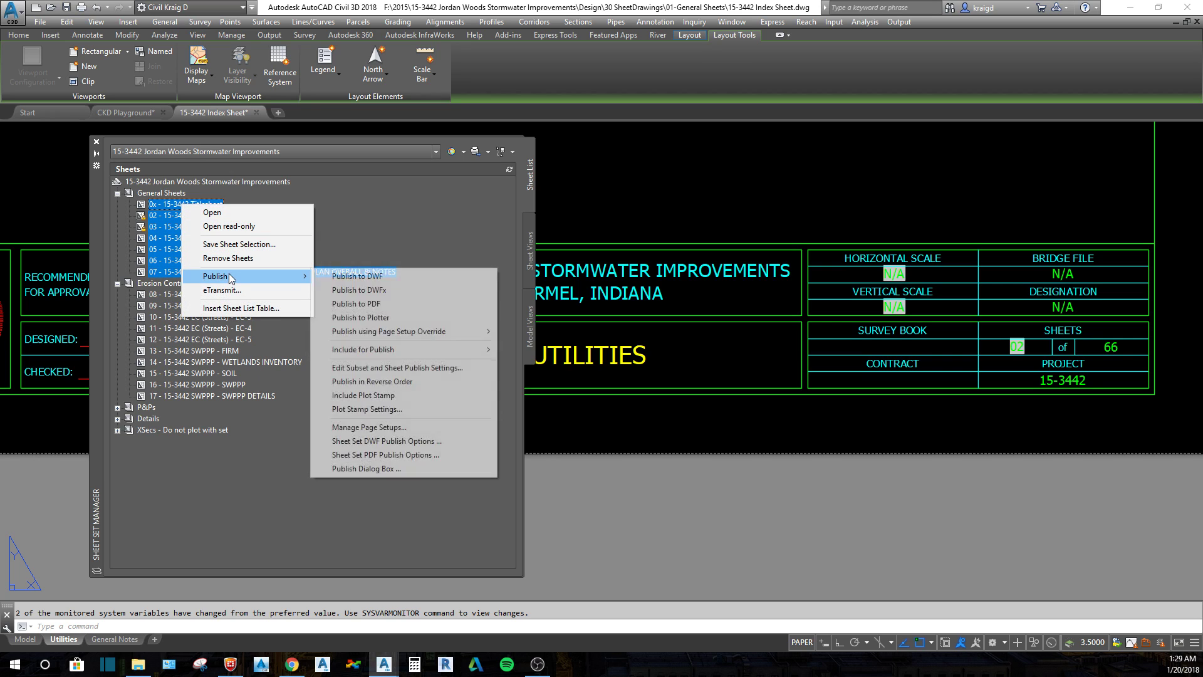
mouse_move(401, 331)
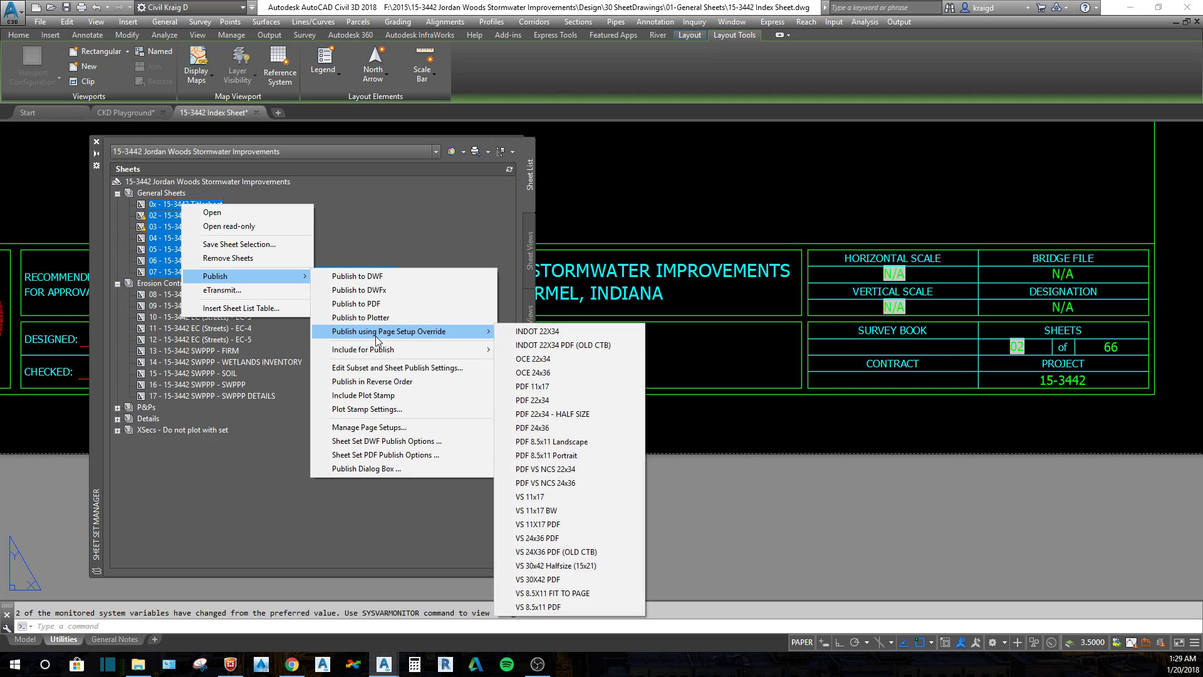
click(439, 219)
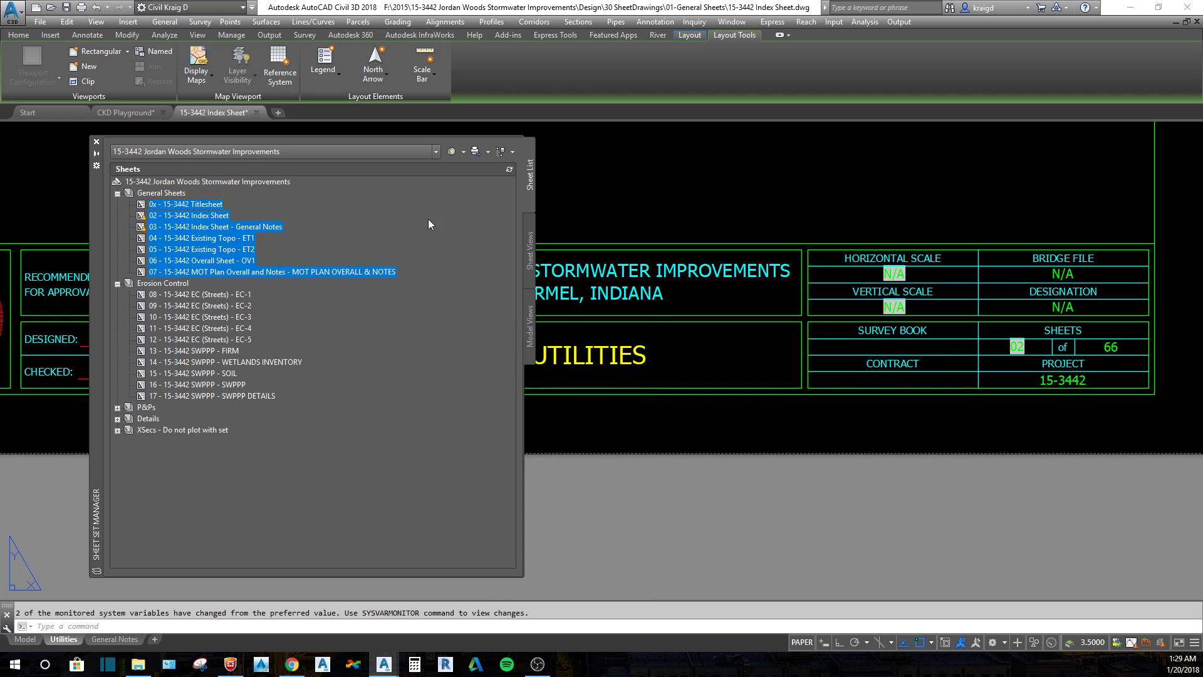
Step: Select the General Sheets, Erosion Control and Details subsets together and review their publish options
click(170, 193)
right_click(221, 181)
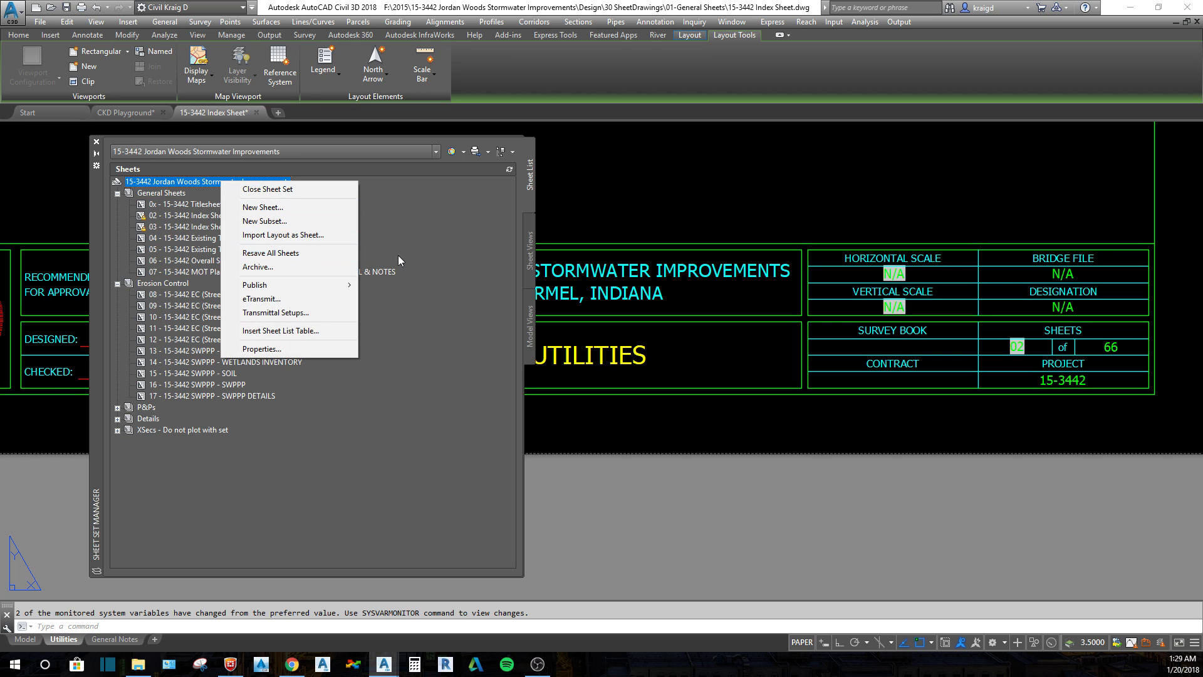
click(174, 191)
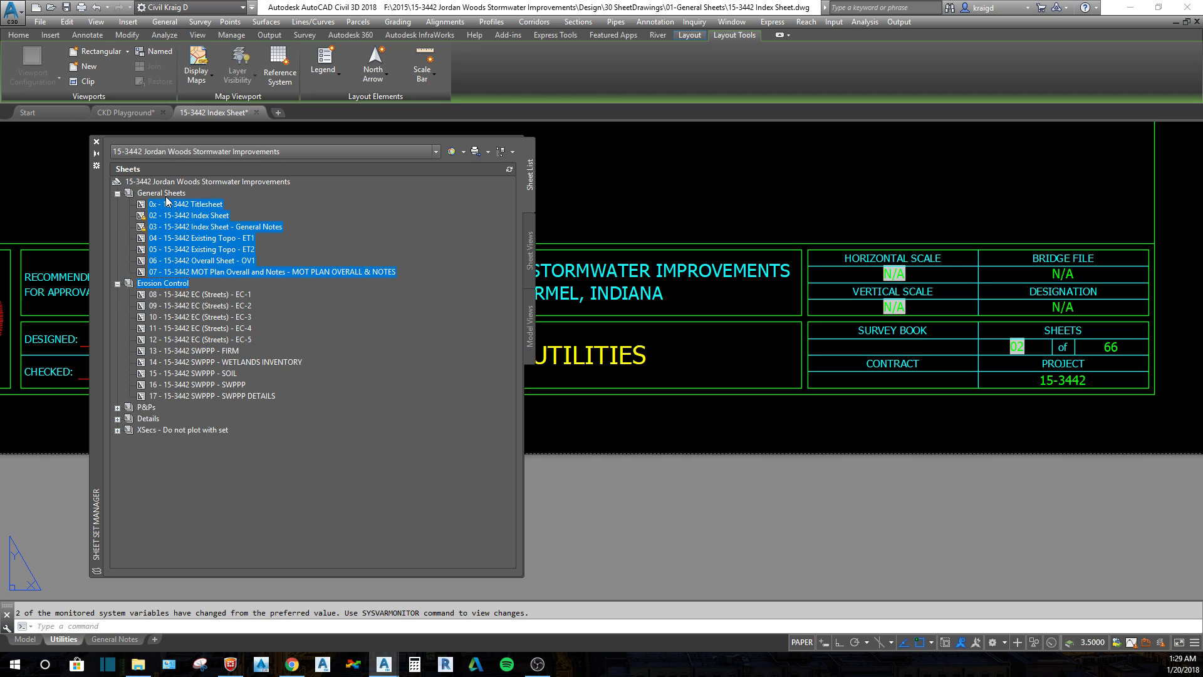
click(163, 193)
ctrl+click(160, 283)
right_click(161, 196)
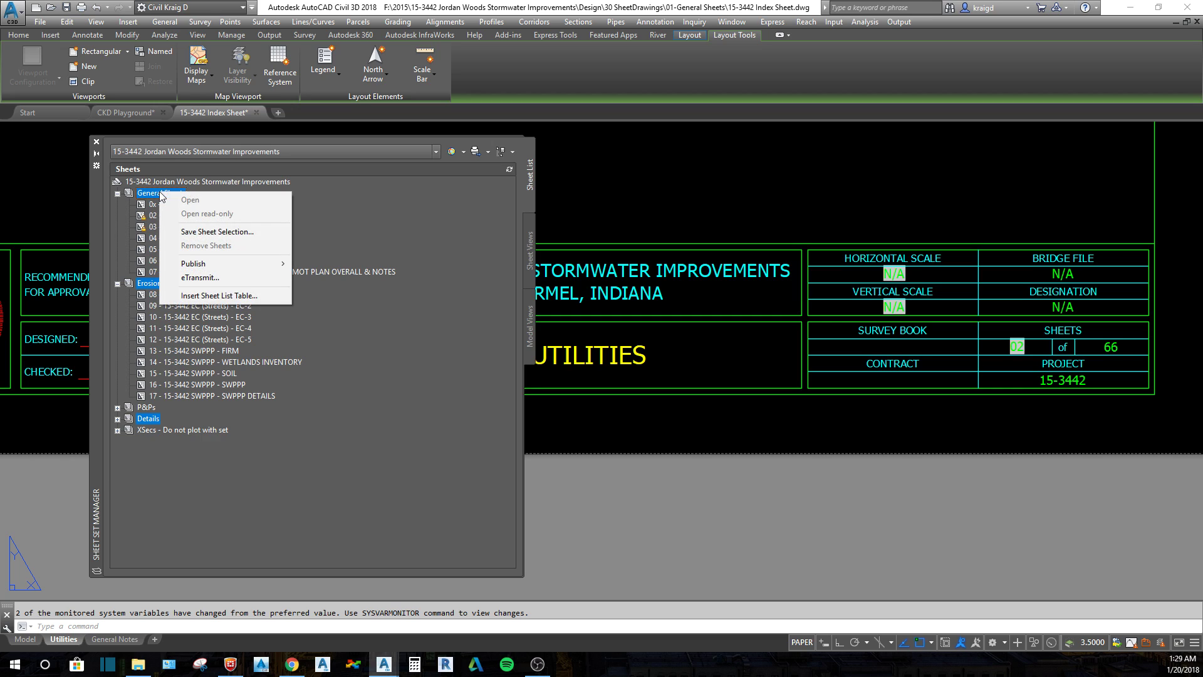
mouse_move(199, 264)
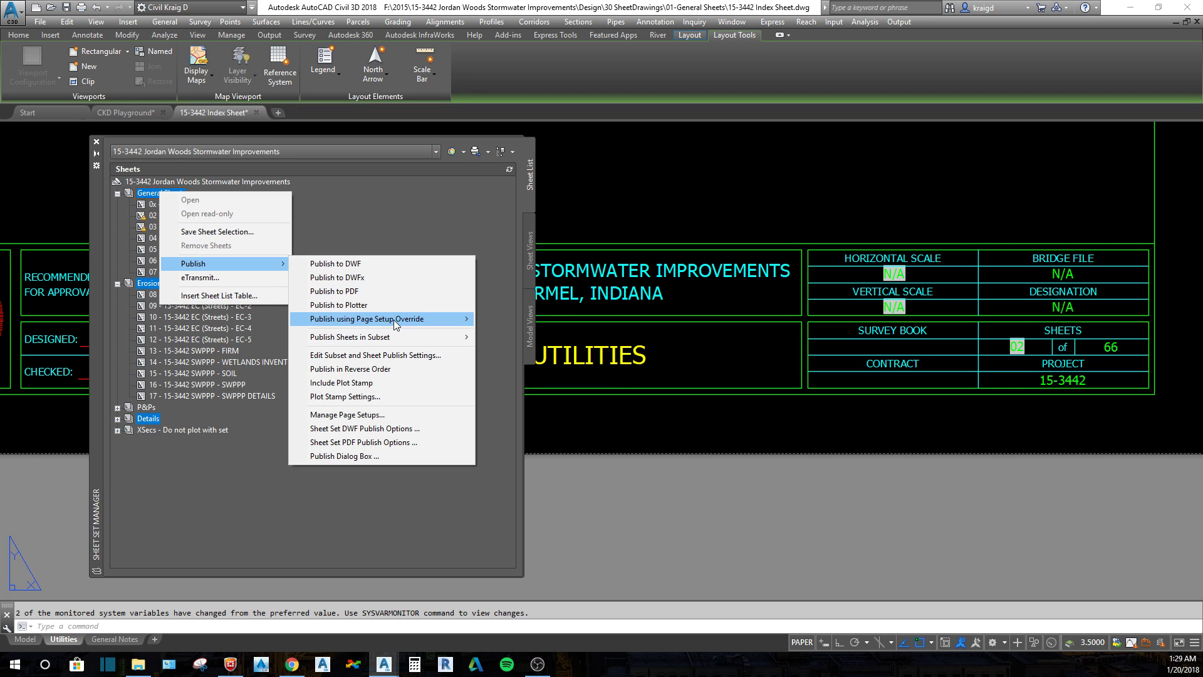
click(378, 217)
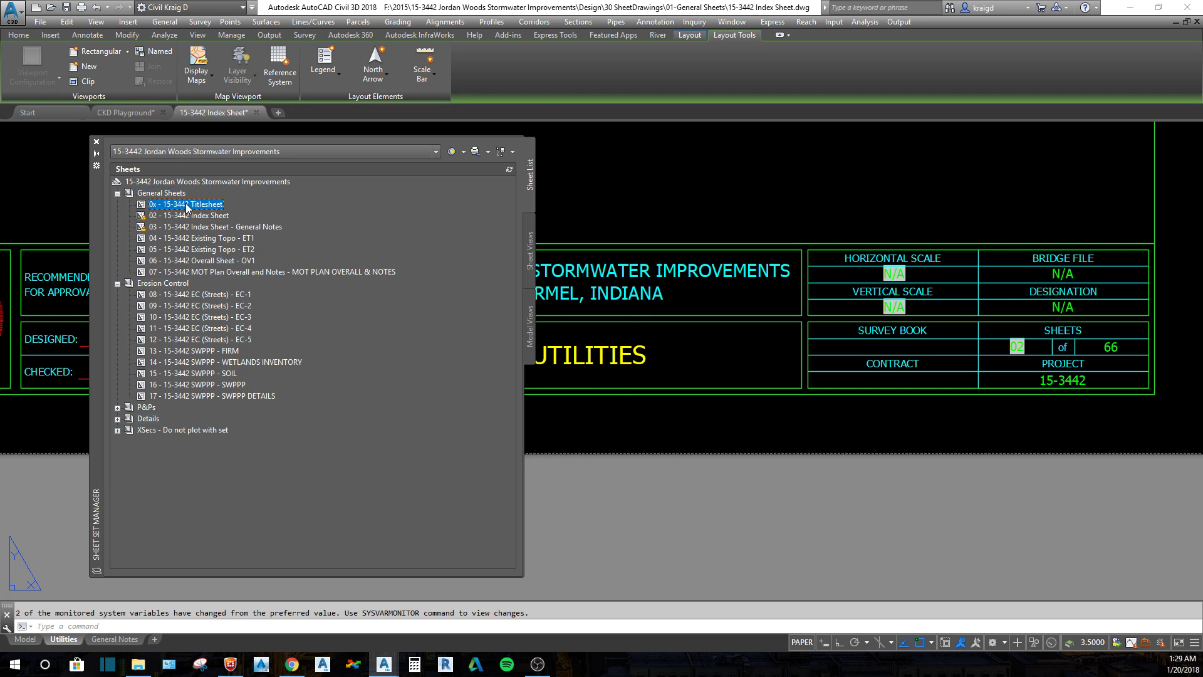
Step: Select sheets 0x through 03 along with the Erosion Control subset and review the publish options for this mixed selection
shift+click(186, 216)
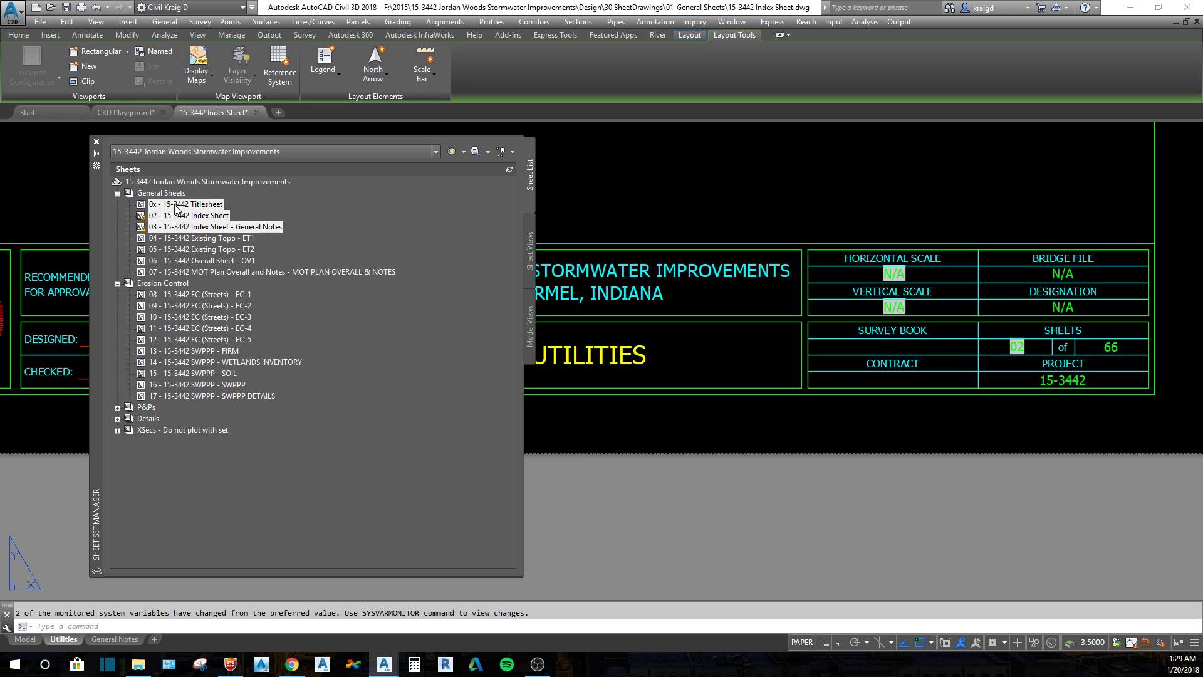
ctrl+click(157, 285)
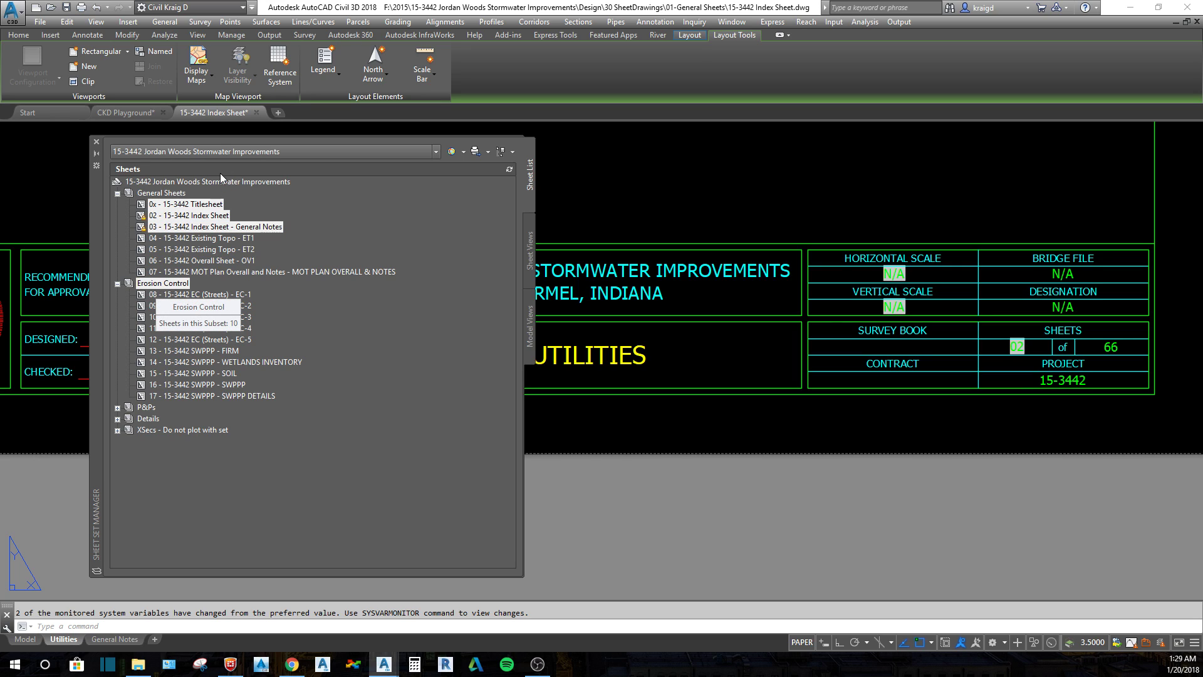
right_click(191, 211)
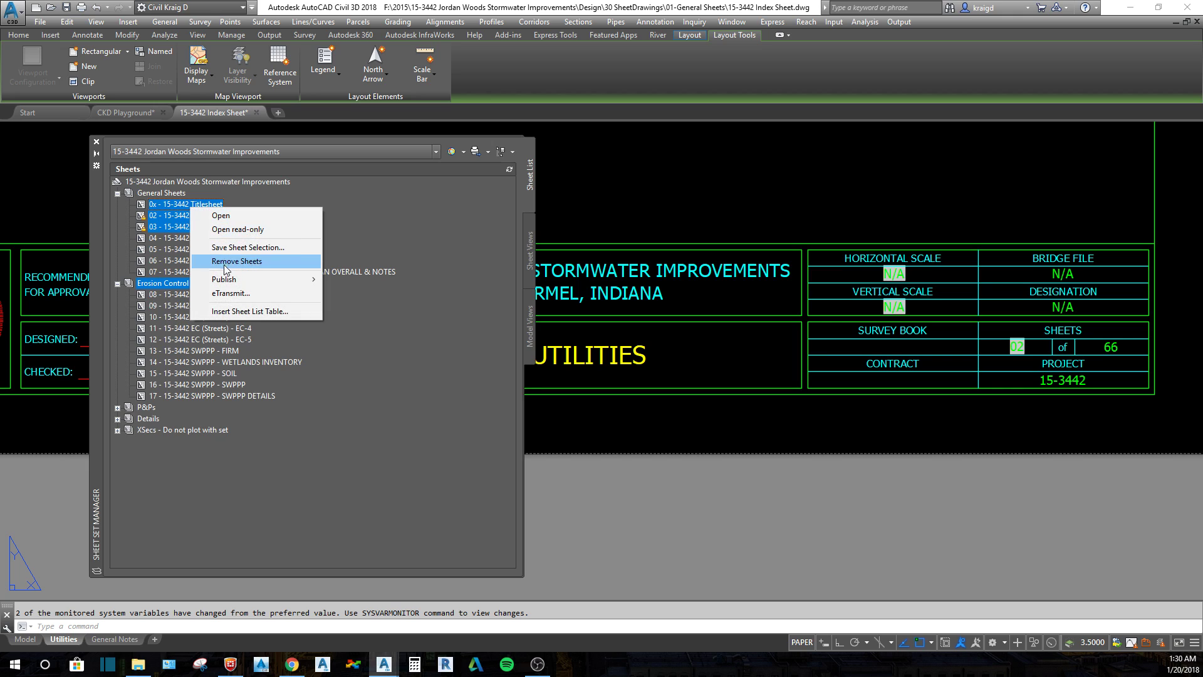
mouse_move(224, 280)
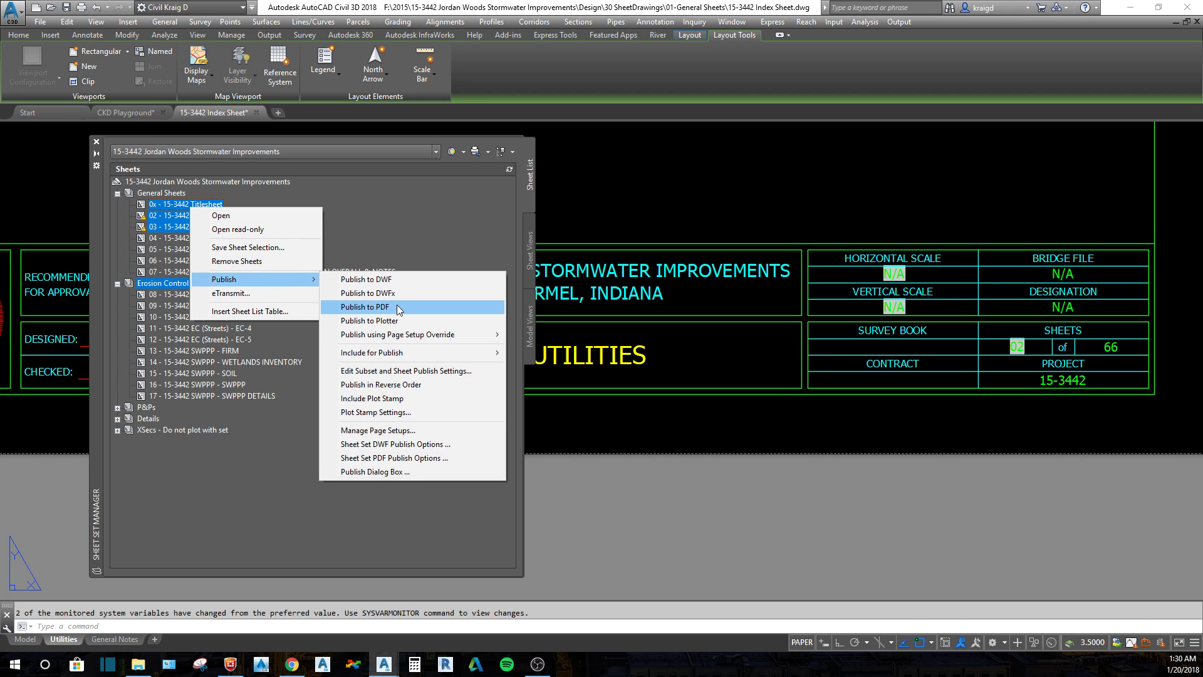
click(383, 238)
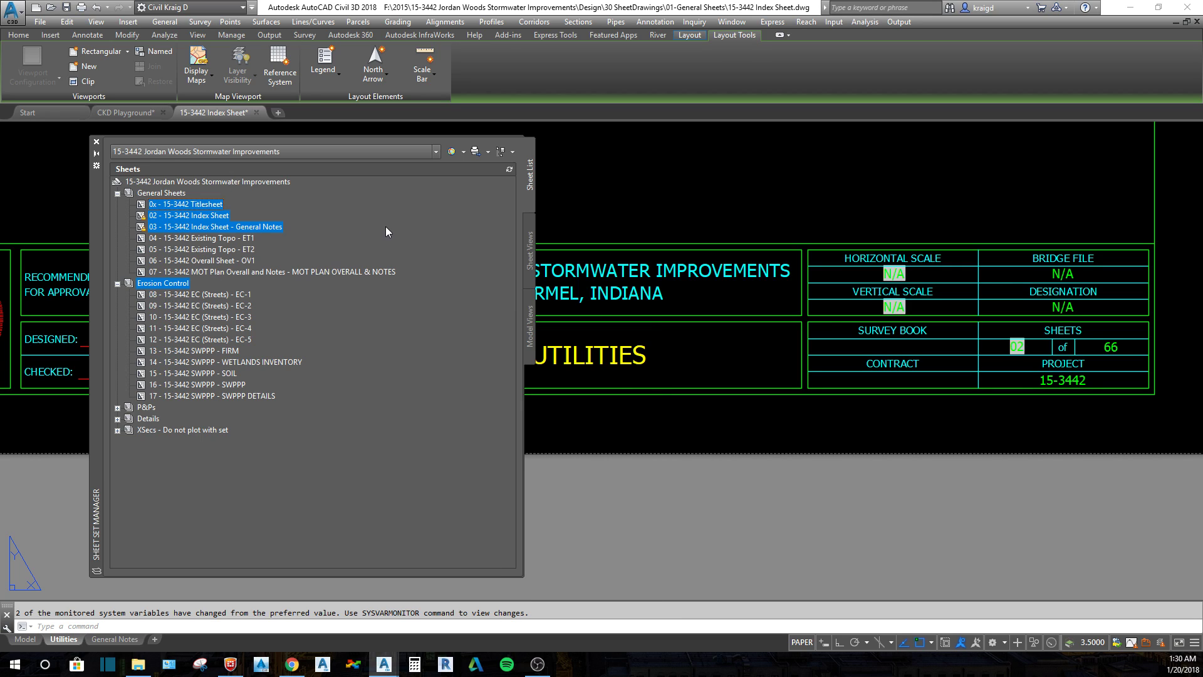
click(211, 204)
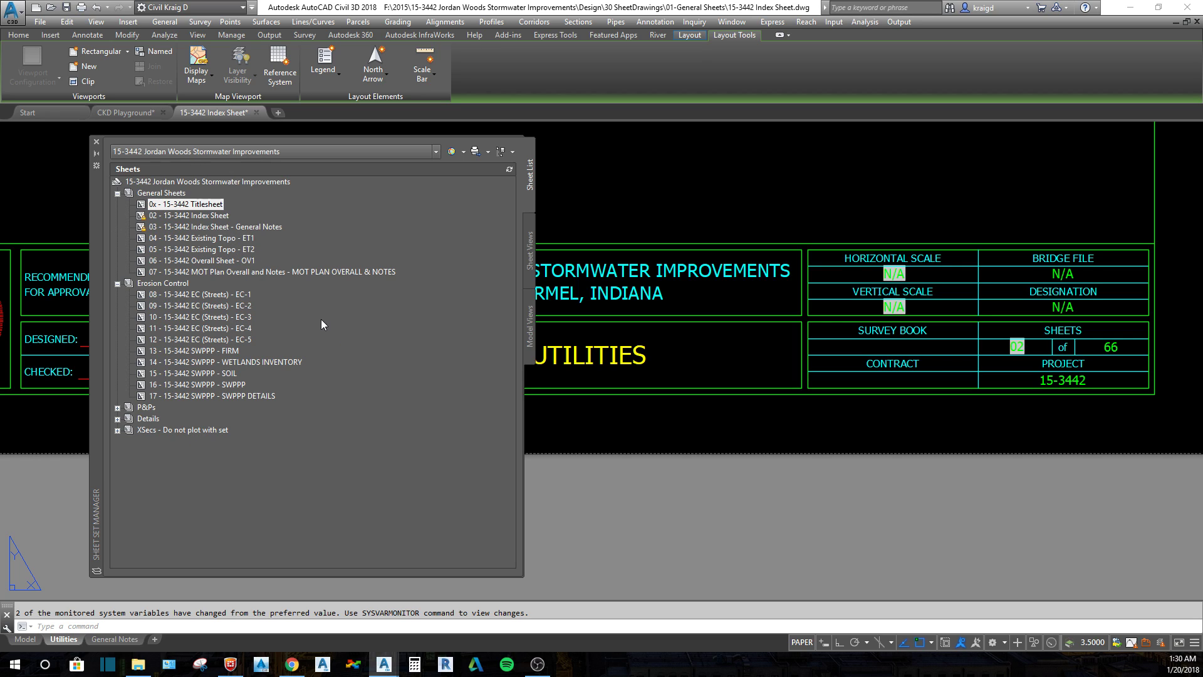
Step: Create a new subset named MOT in the 15-3442 Jordan Woods Stormwater Improvements sheet set
right_click(213, 181)
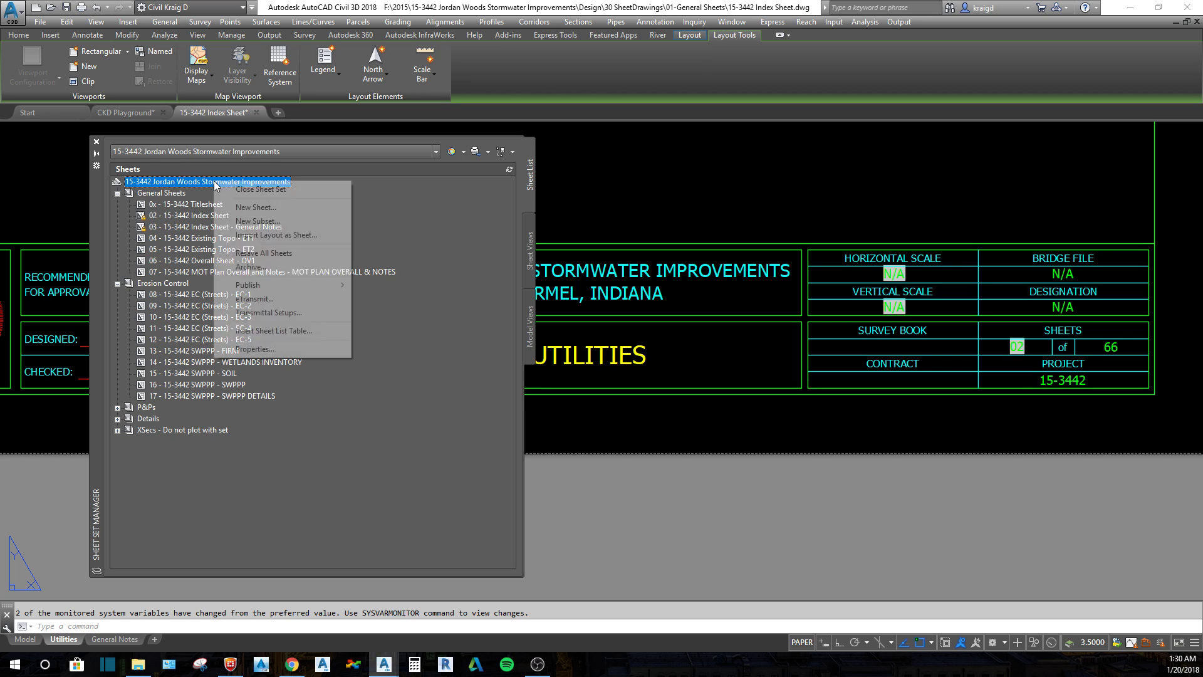
click(258, 222)
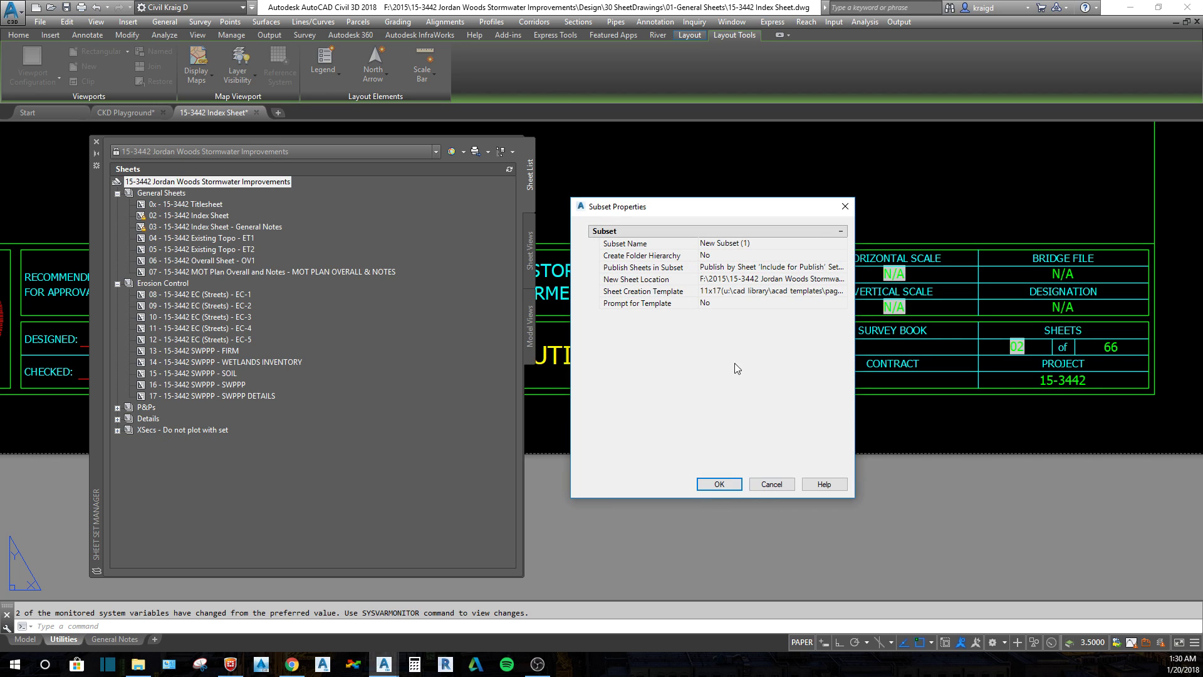
click(752, 245)
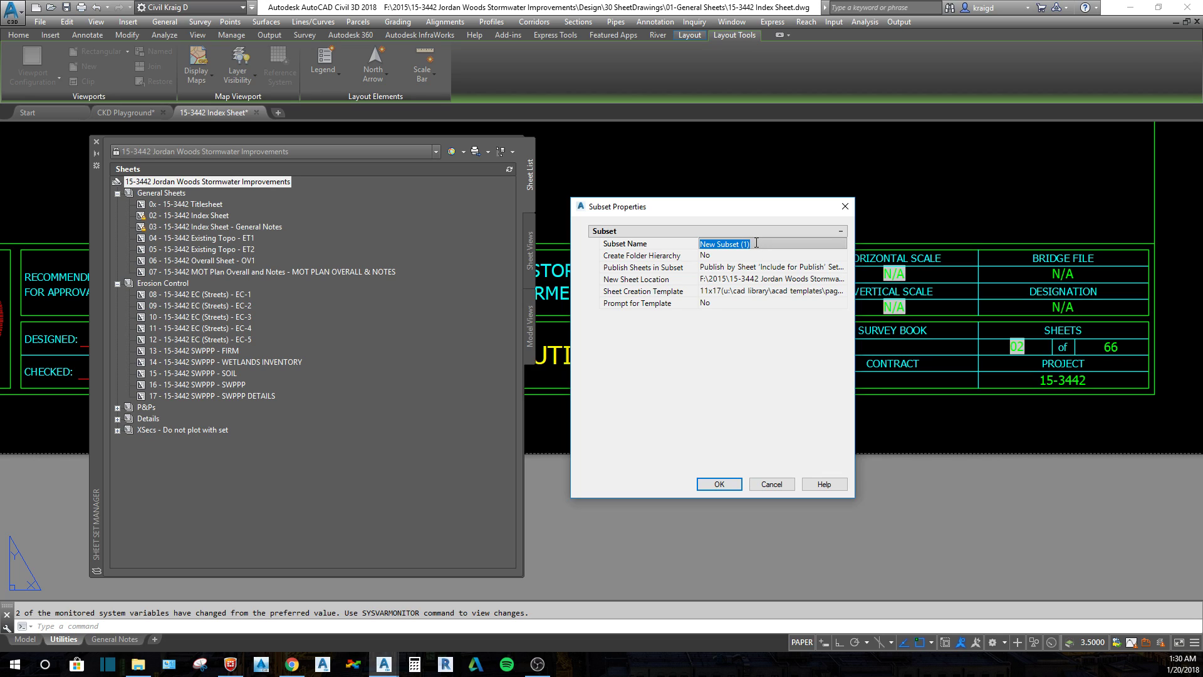
text(MOT)
key(Return)
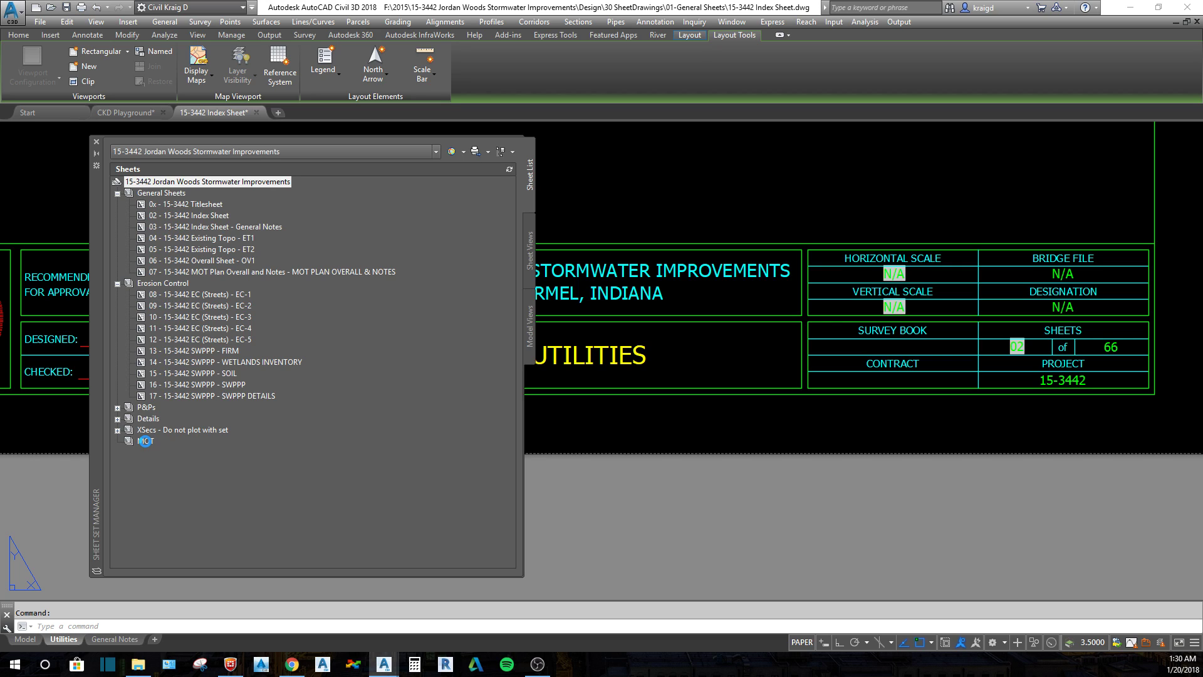
Step: Import the MOT PLAN DETAILS layout from 15-3442 MOT Plan Details.dwg into the MOT subset, with the file name prefixed to the sheet title
right_click(146, 439)
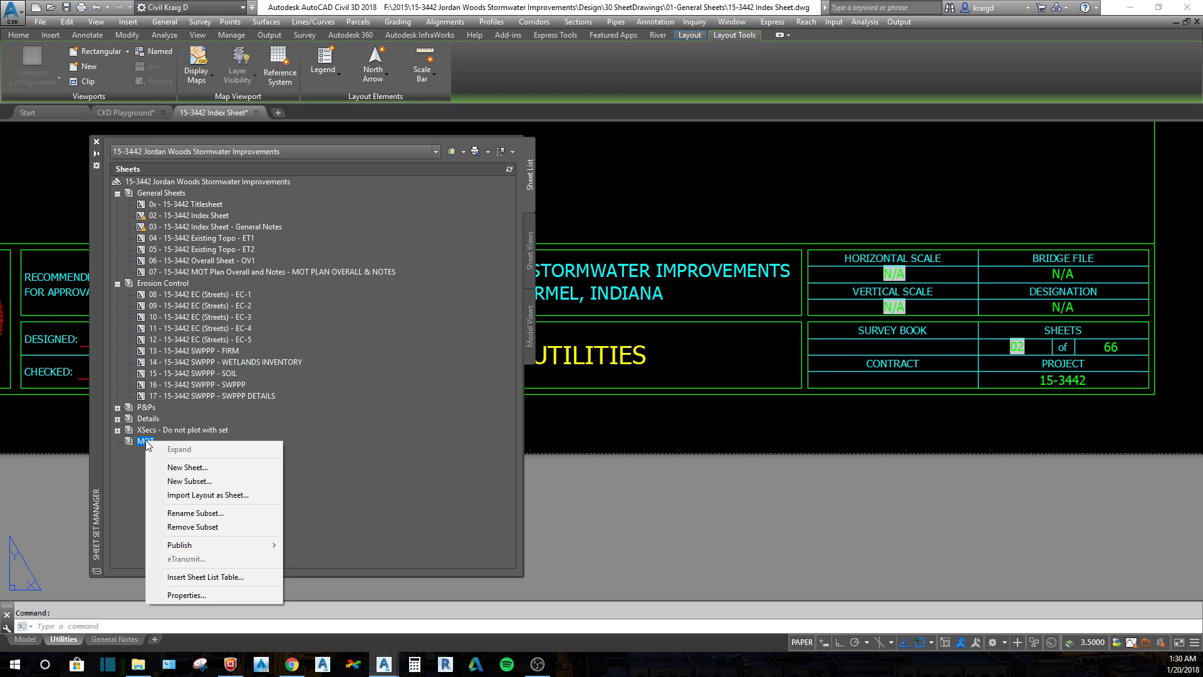
click(191, 495)
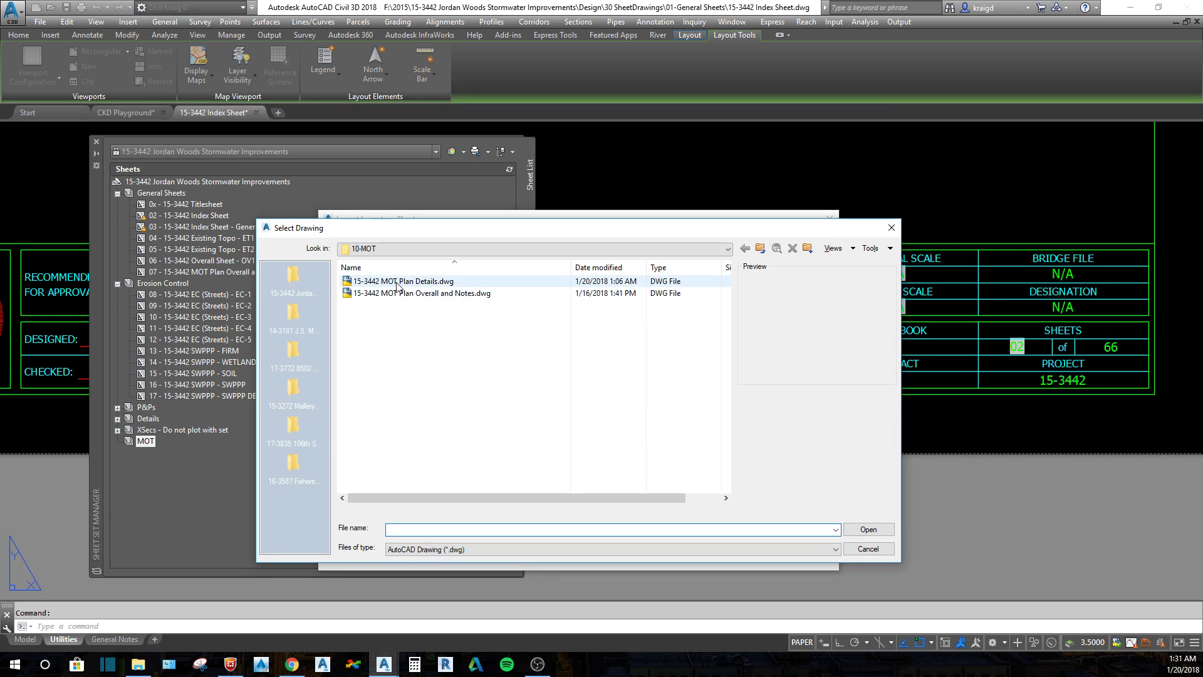
click(398, 283)
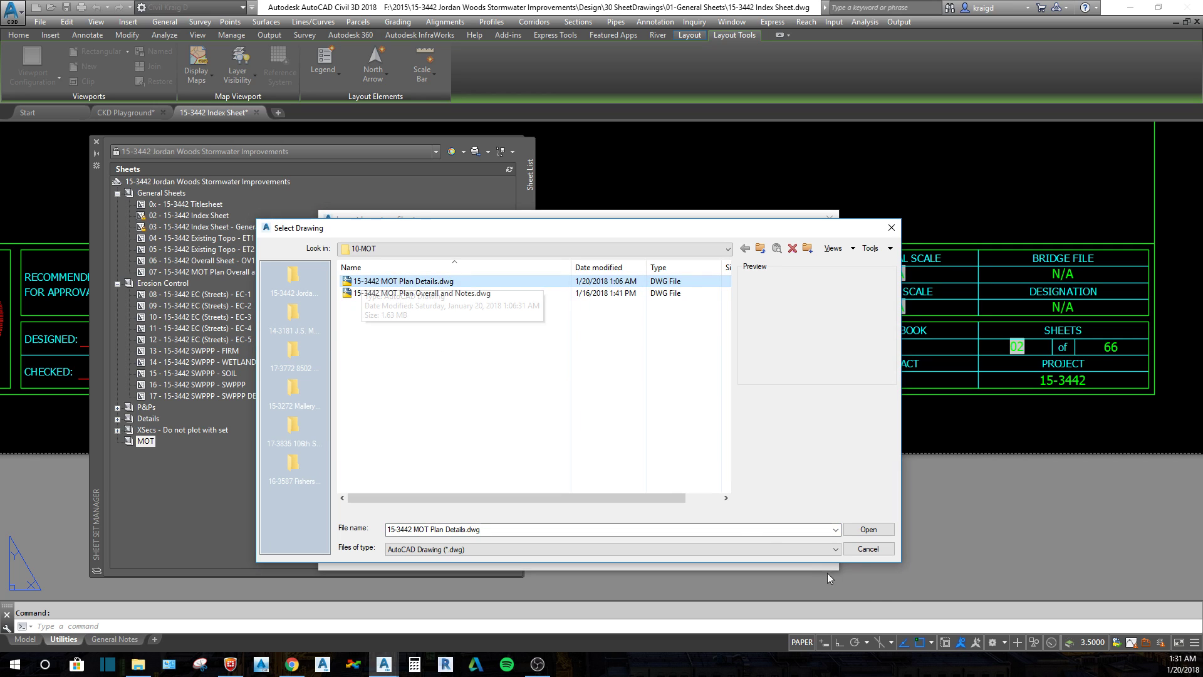
click(868, 530)
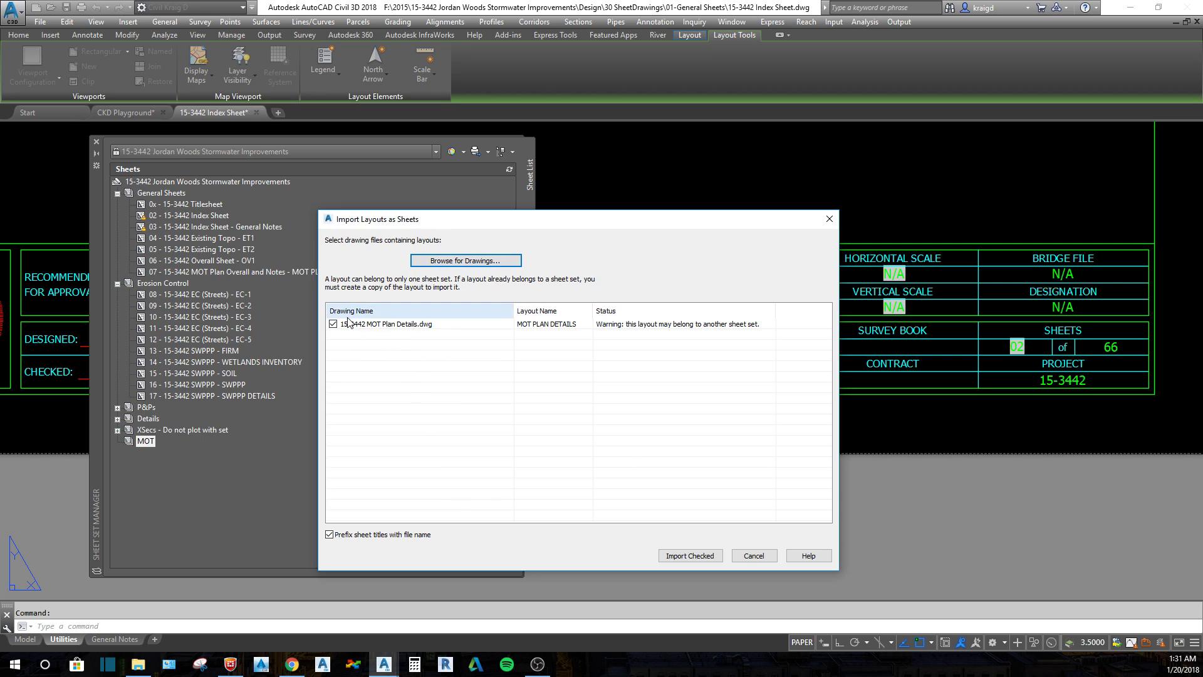
click(329, 535)
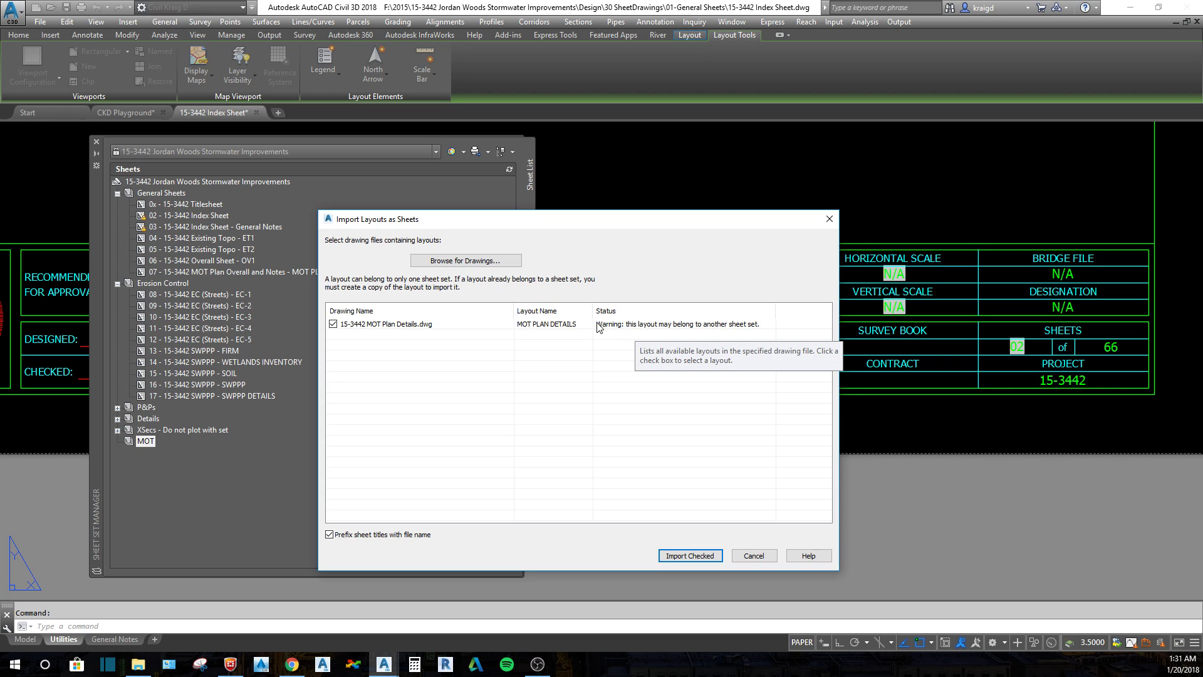
click(688, 557)
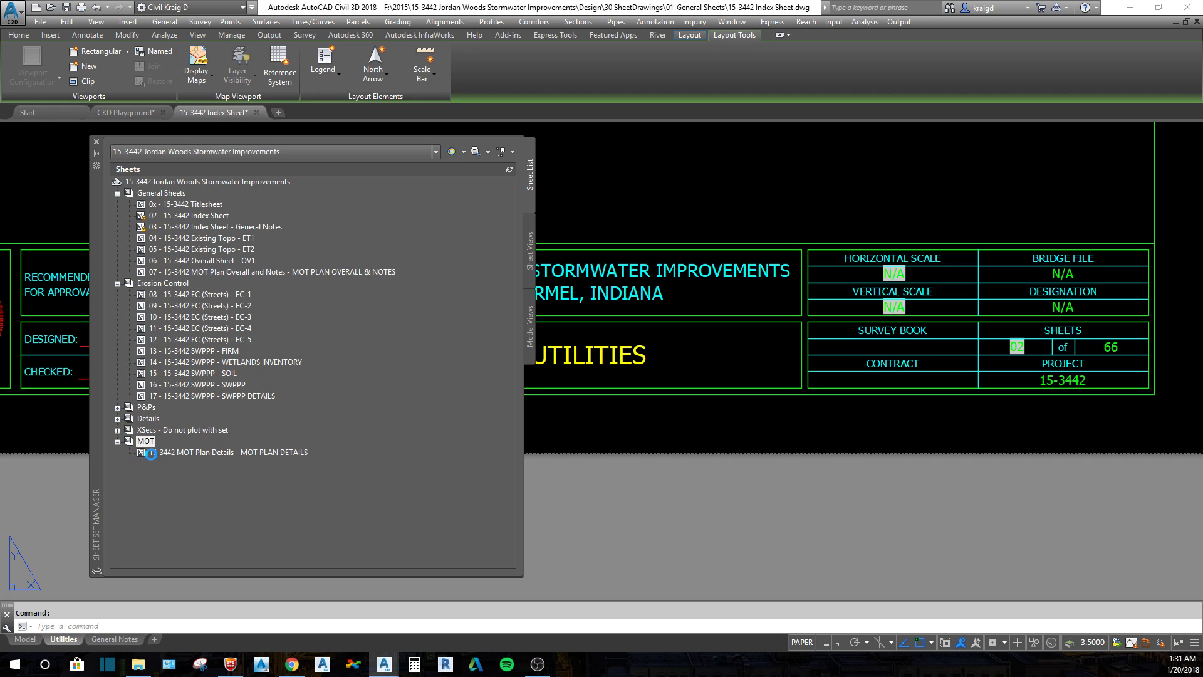
Step: Collapse the subsets and move the MOT subset between General Sheets and Erosion Control
click(116, 283)
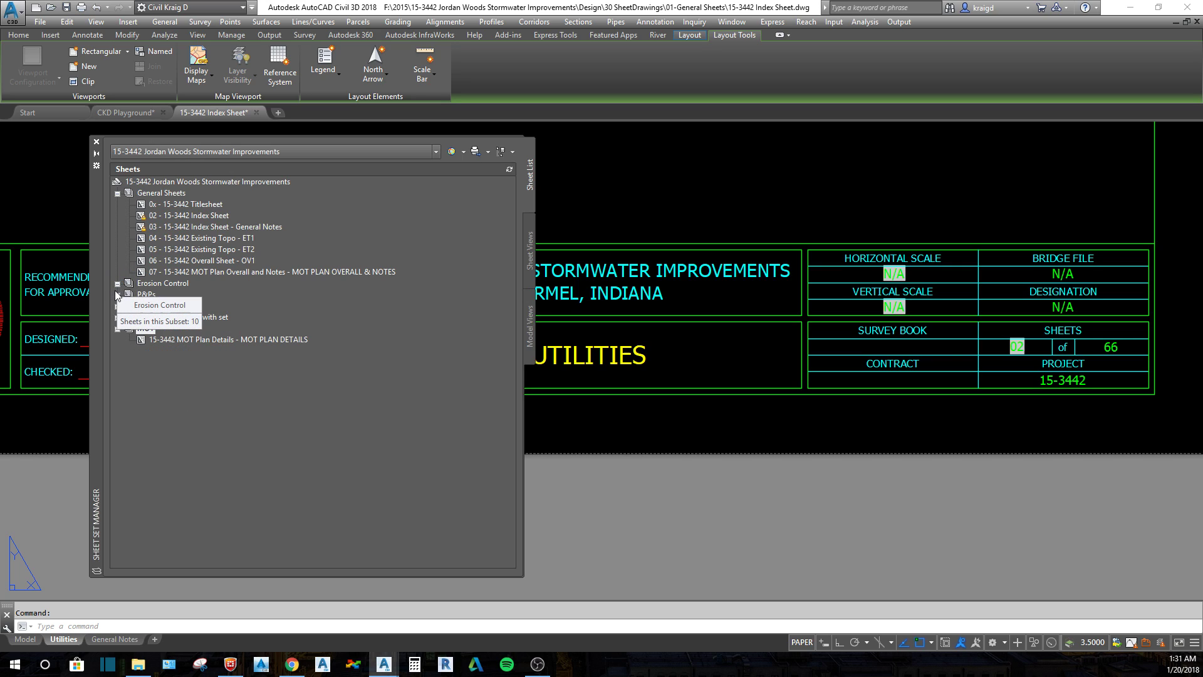
click(117, 194)
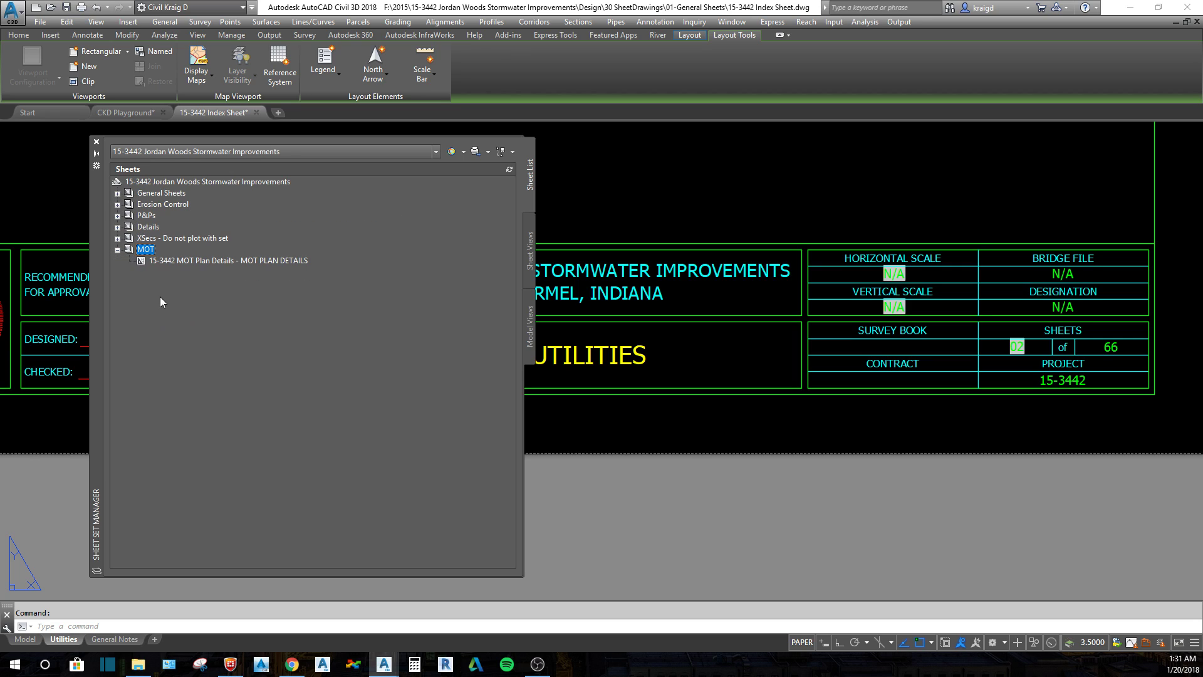
click(117, 249)
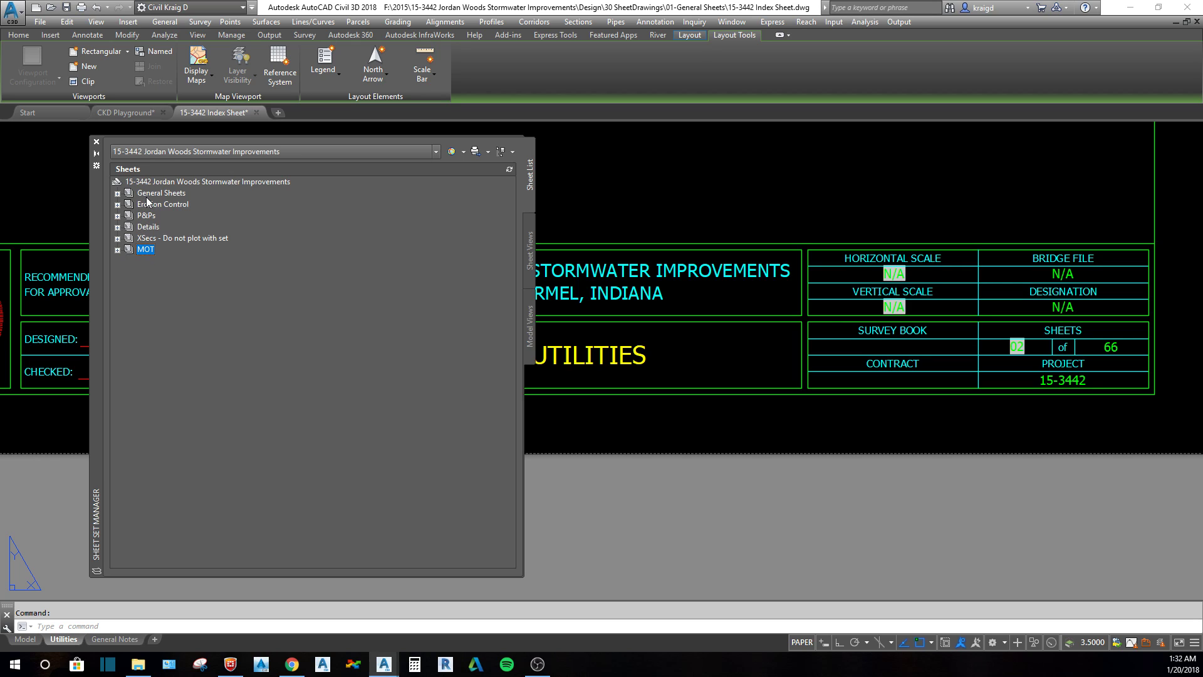
drag(311, 250, 203, 198)
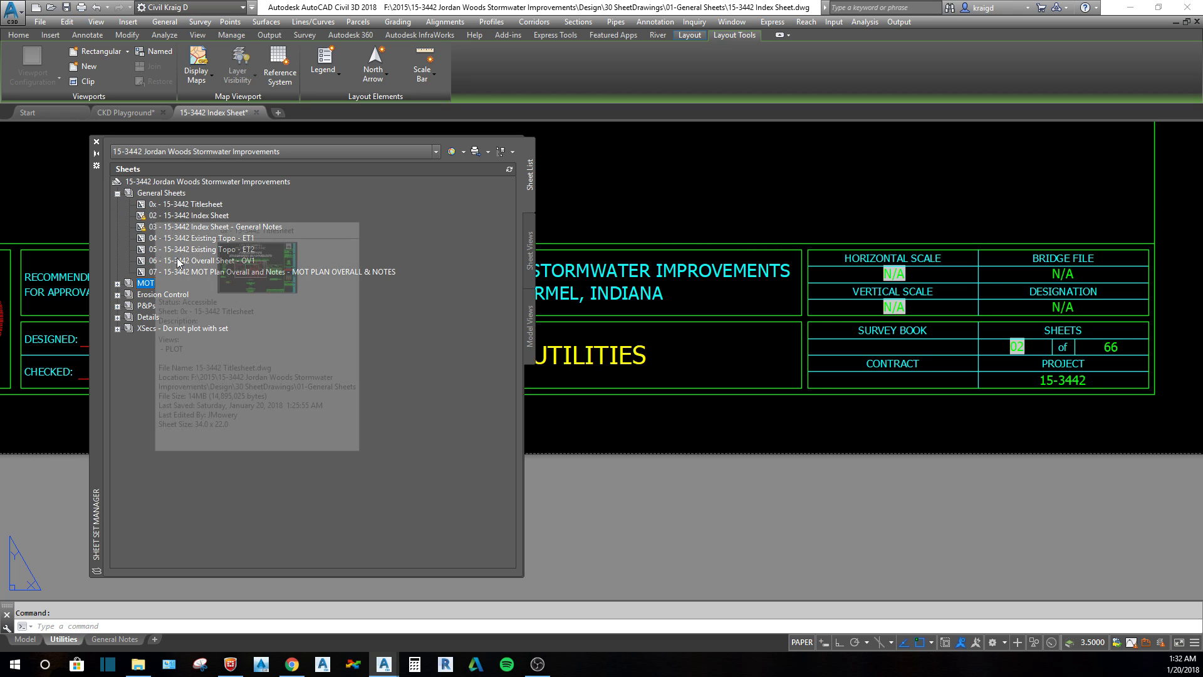
Step: Append the placeholder xx to the title block's sheet number text and start inserting a field in place of it
scroll(995, 355, up, 10)
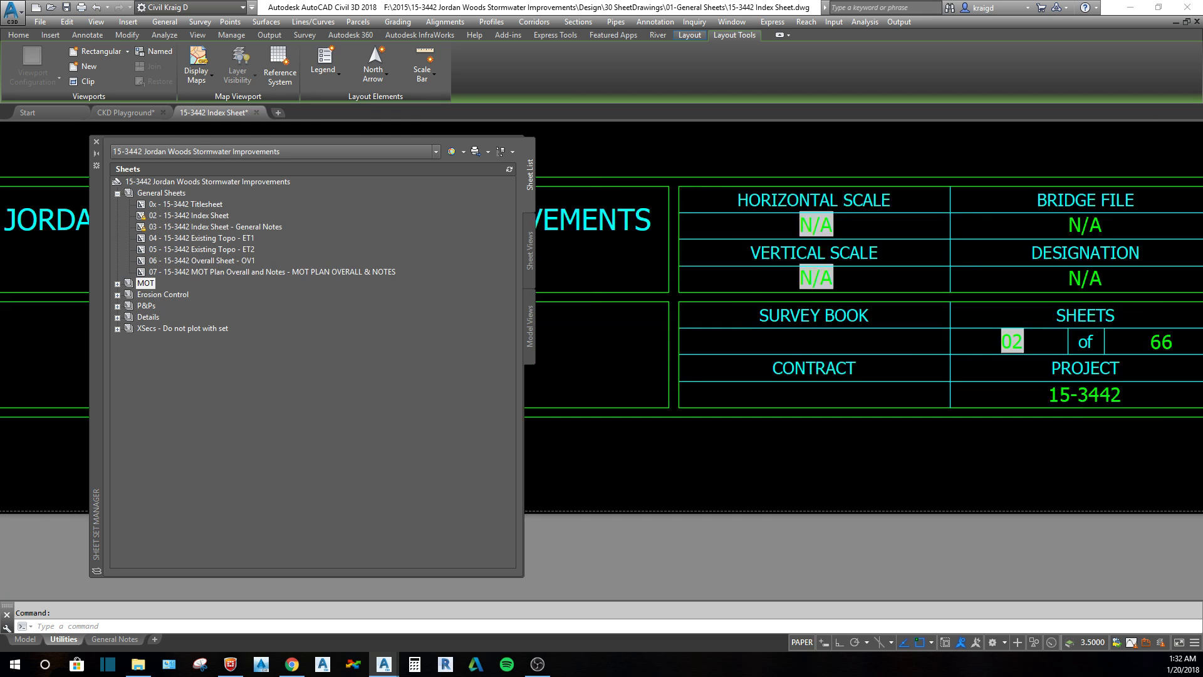
middle_drag(805, 390, 880, 378)
scroll(880, 379, down, 2)
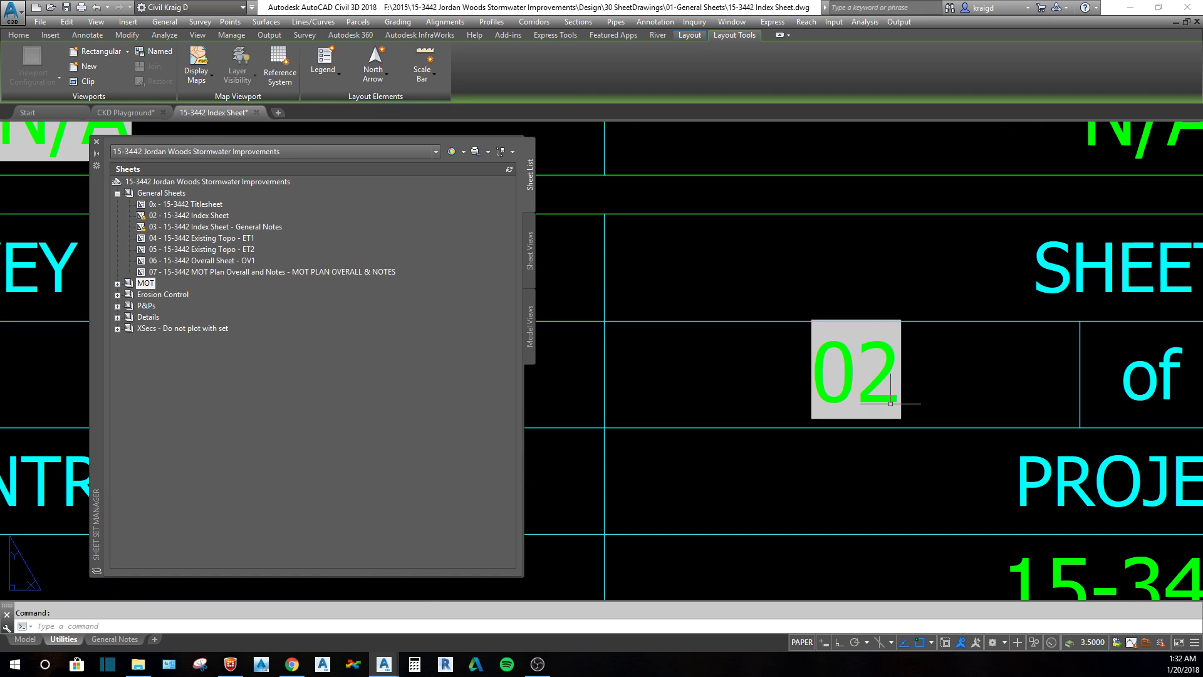
click(881, 379)
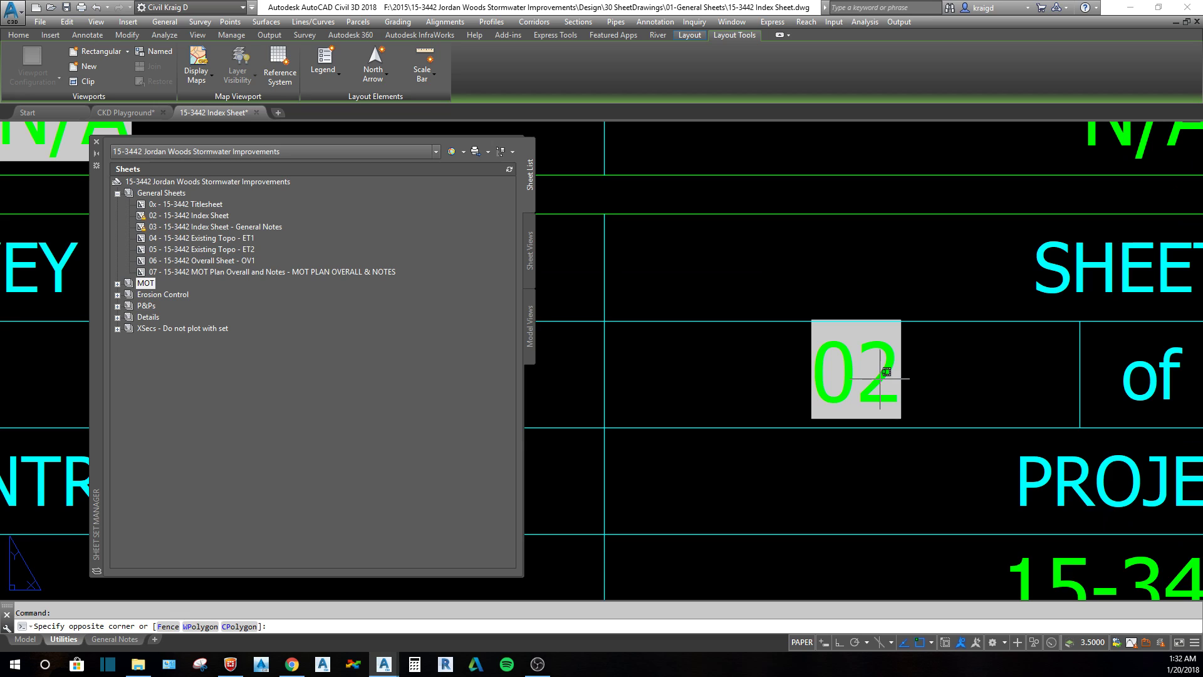
double_click(930, 376)
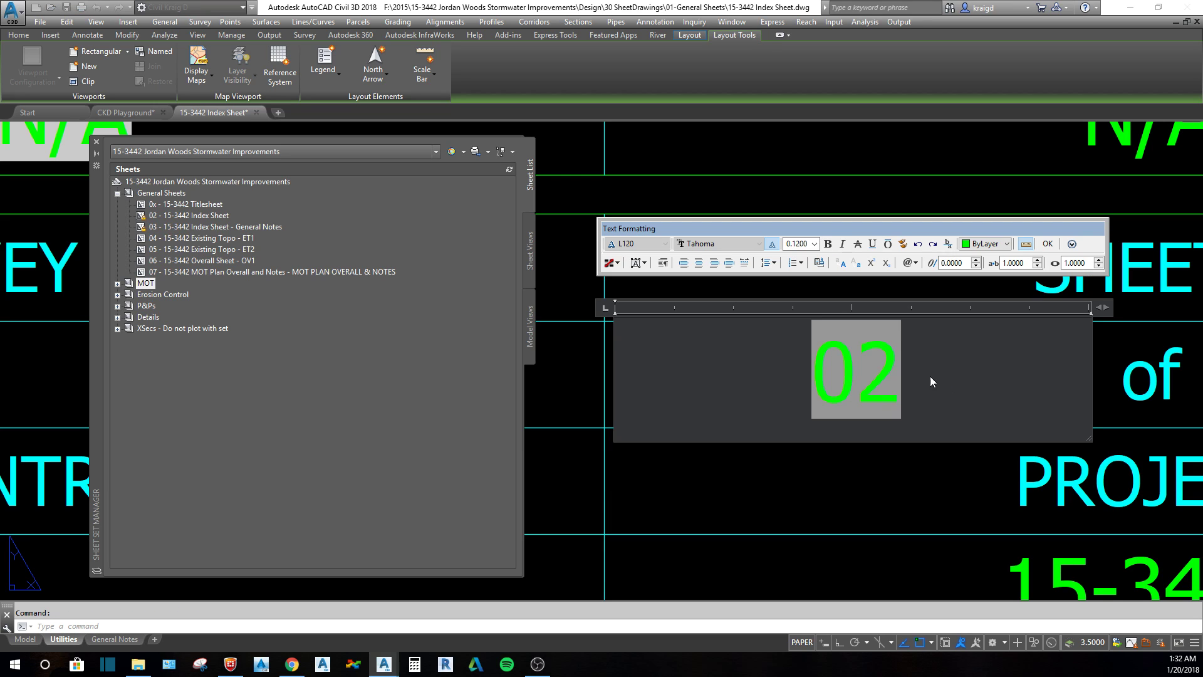
text(xx)
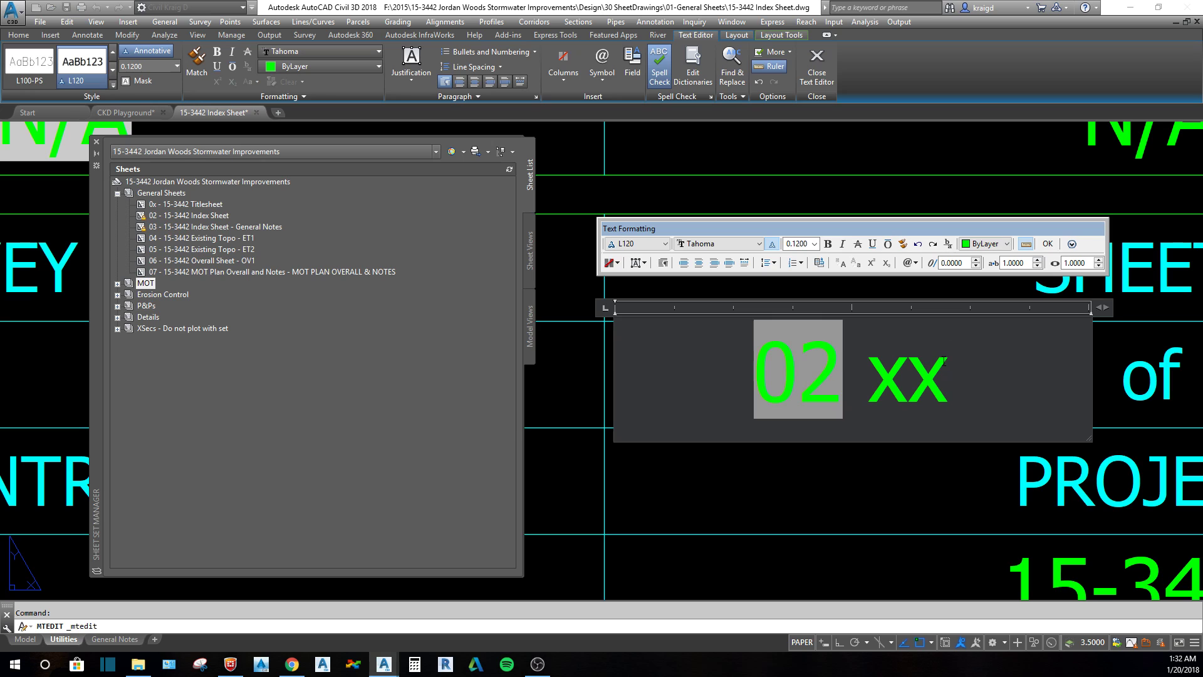
drag(944, 362, 874, 375)
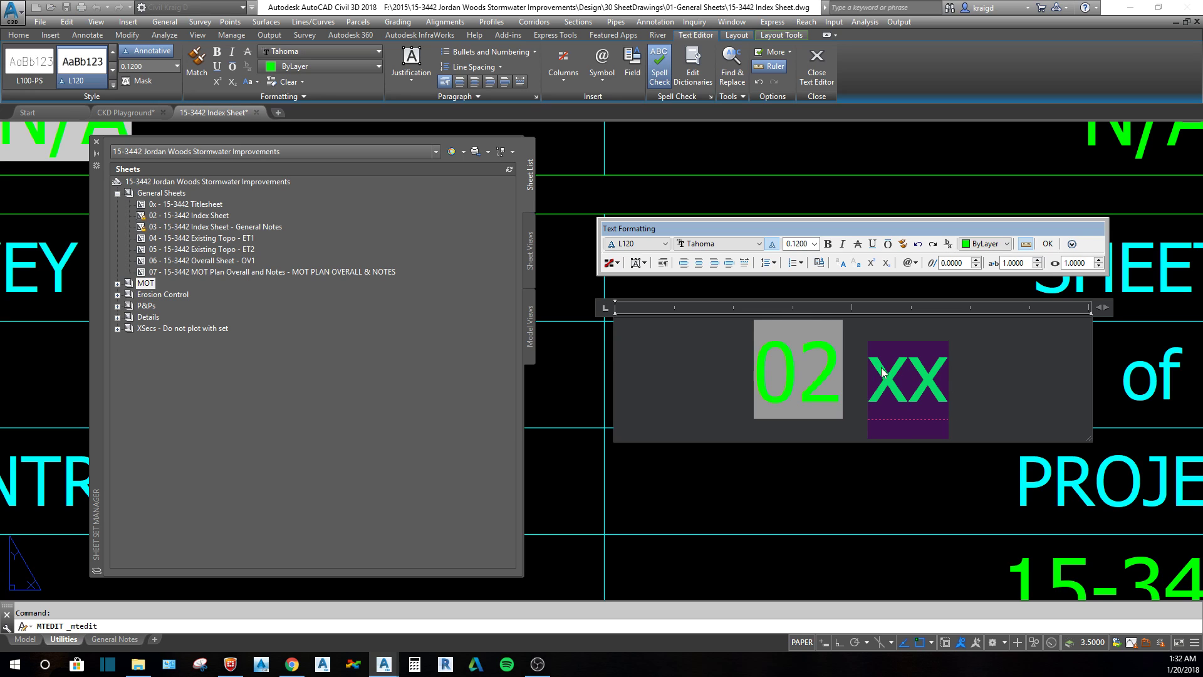
right_click(901, 375)
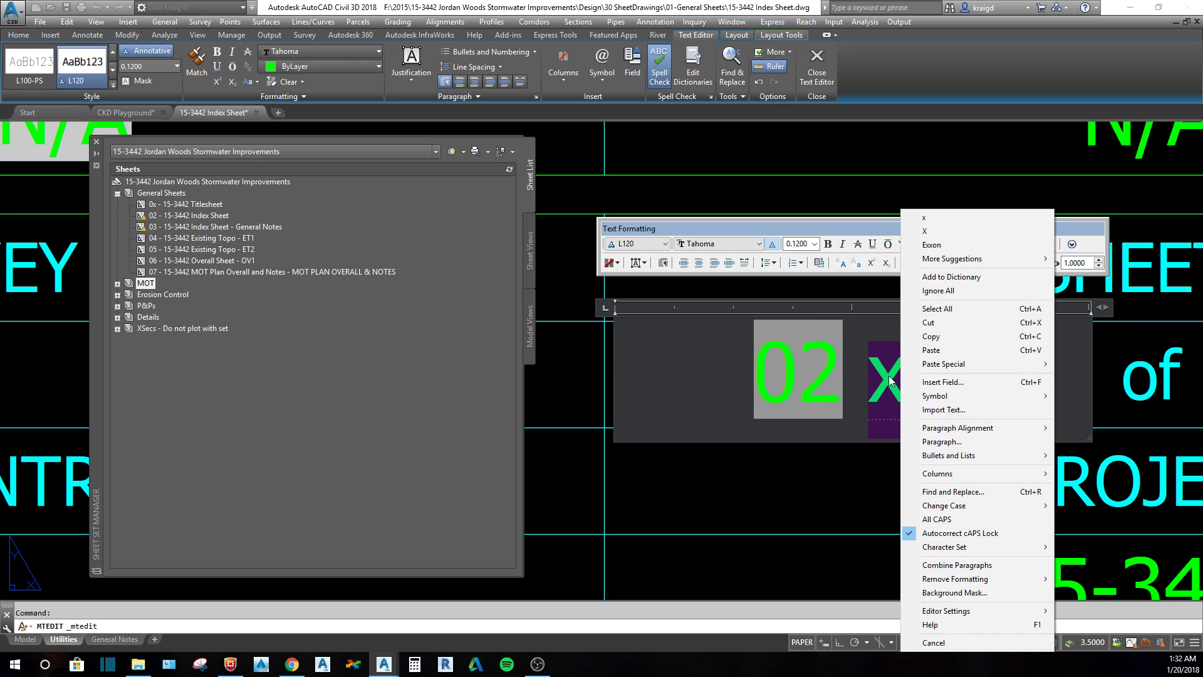
click(938, 382)
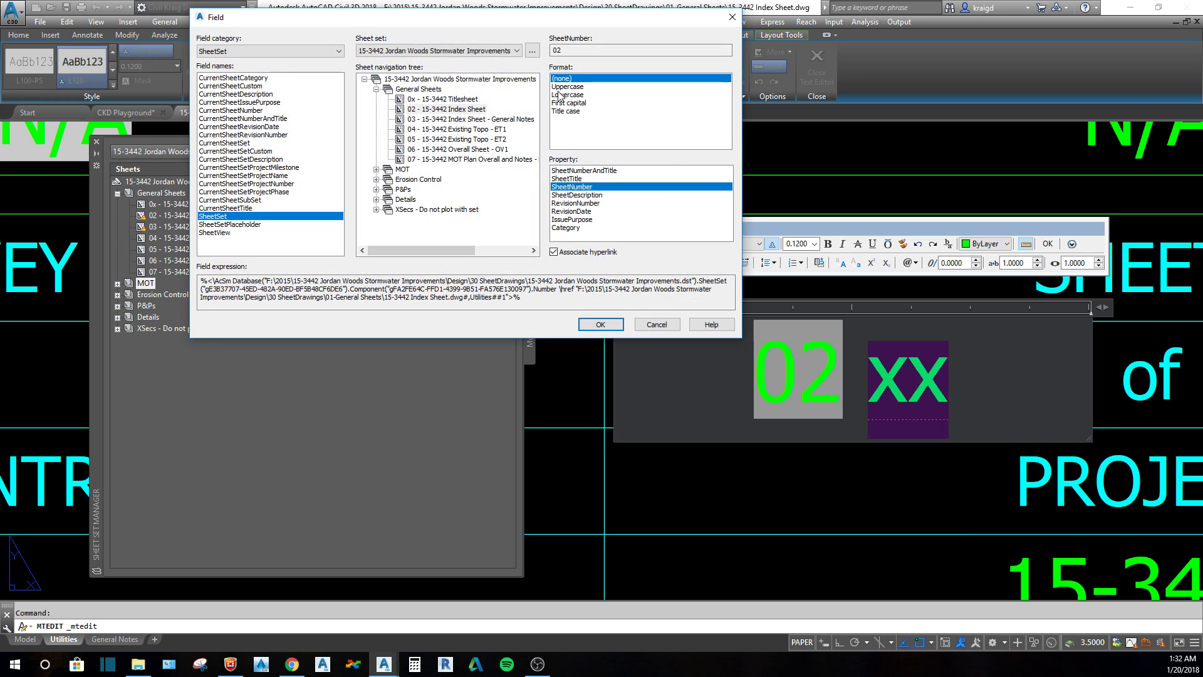
drag(543, 55, 642, 109)
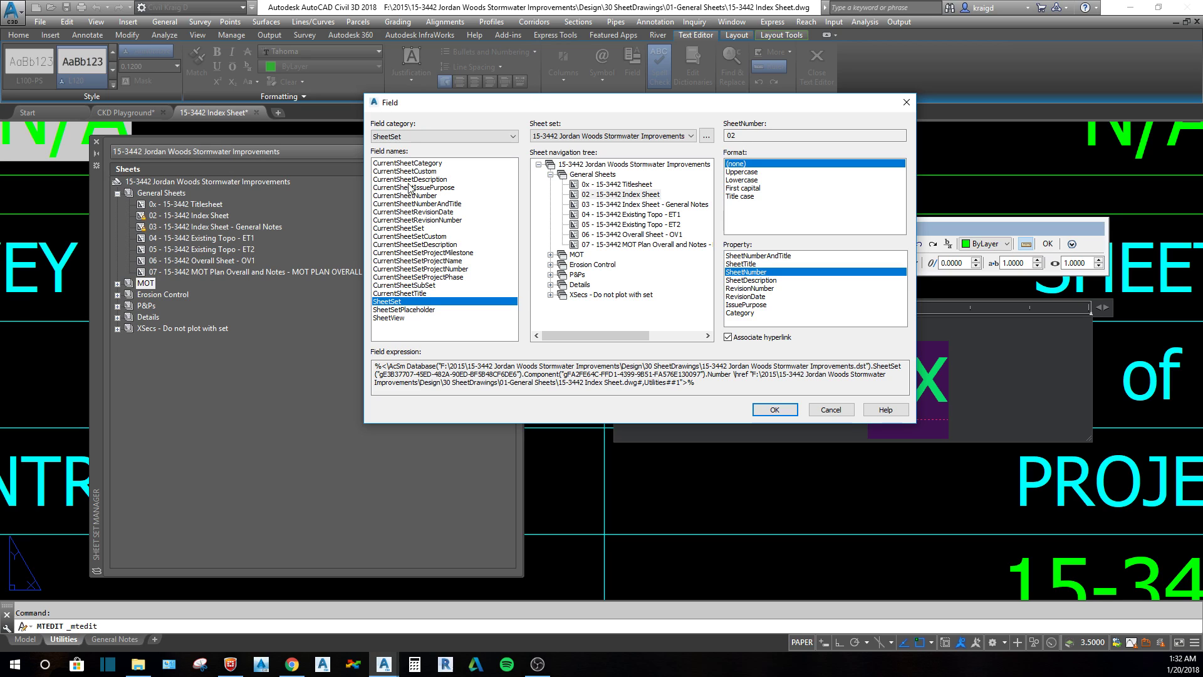
Step: Review the available field categories and the browser for choosing another sheet set file
click(409, 138)
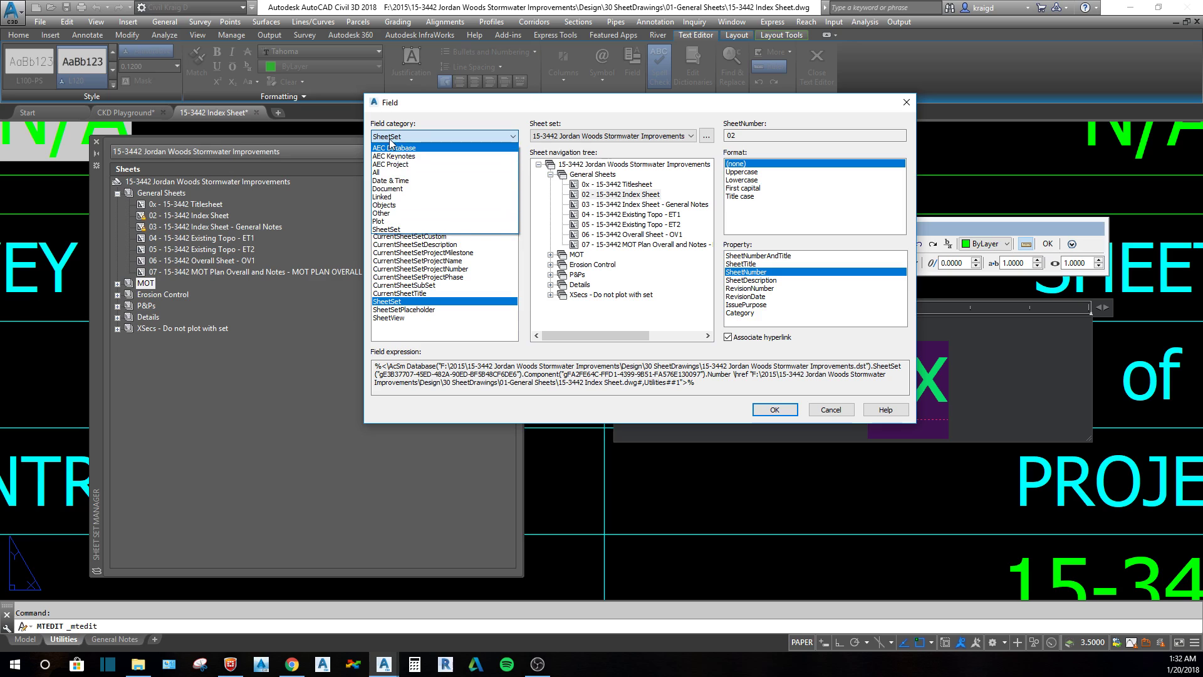
click(440, 114)
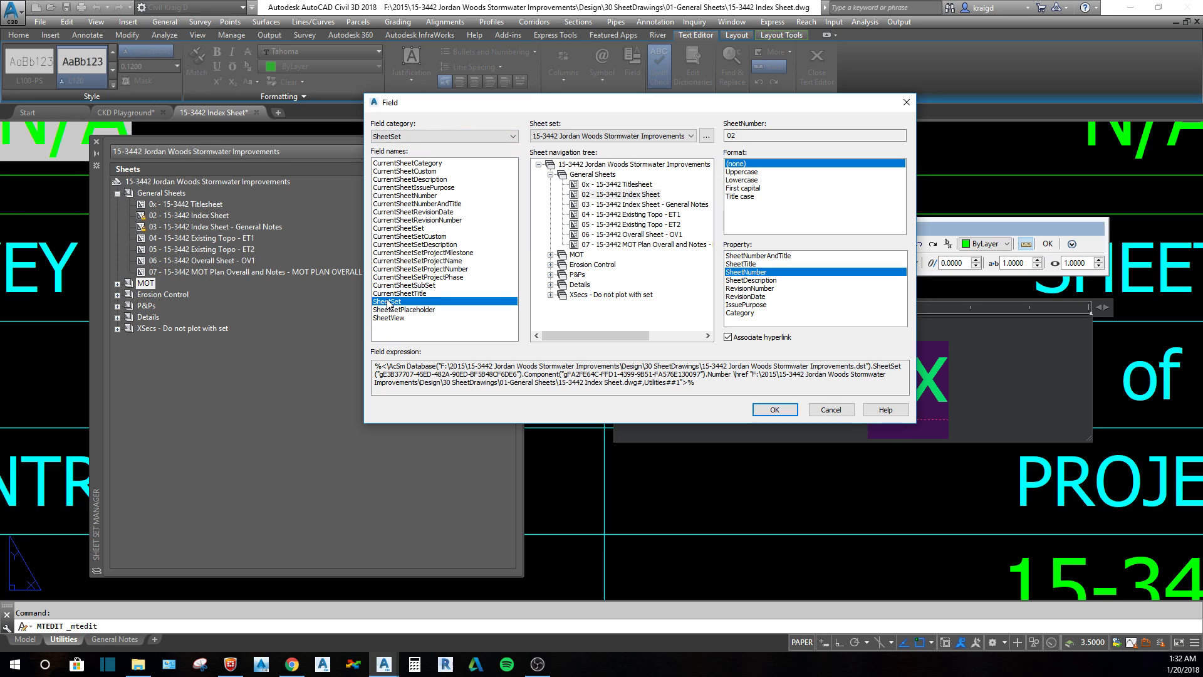
click(707, 137)
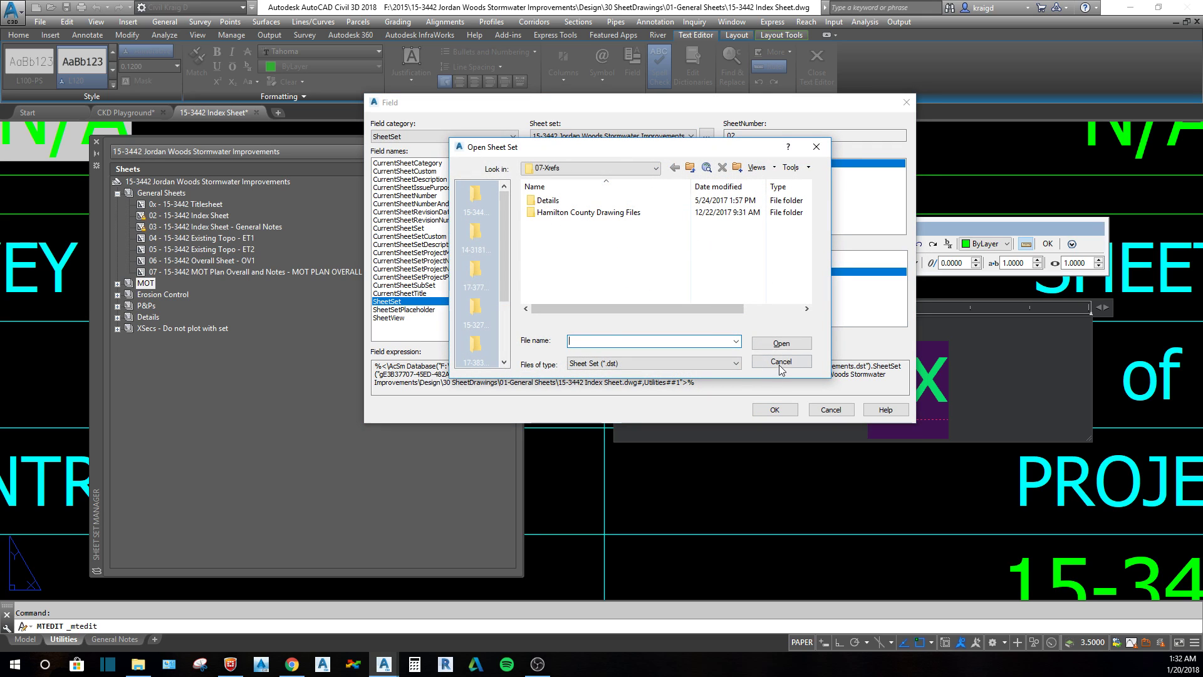
click(781, 362)
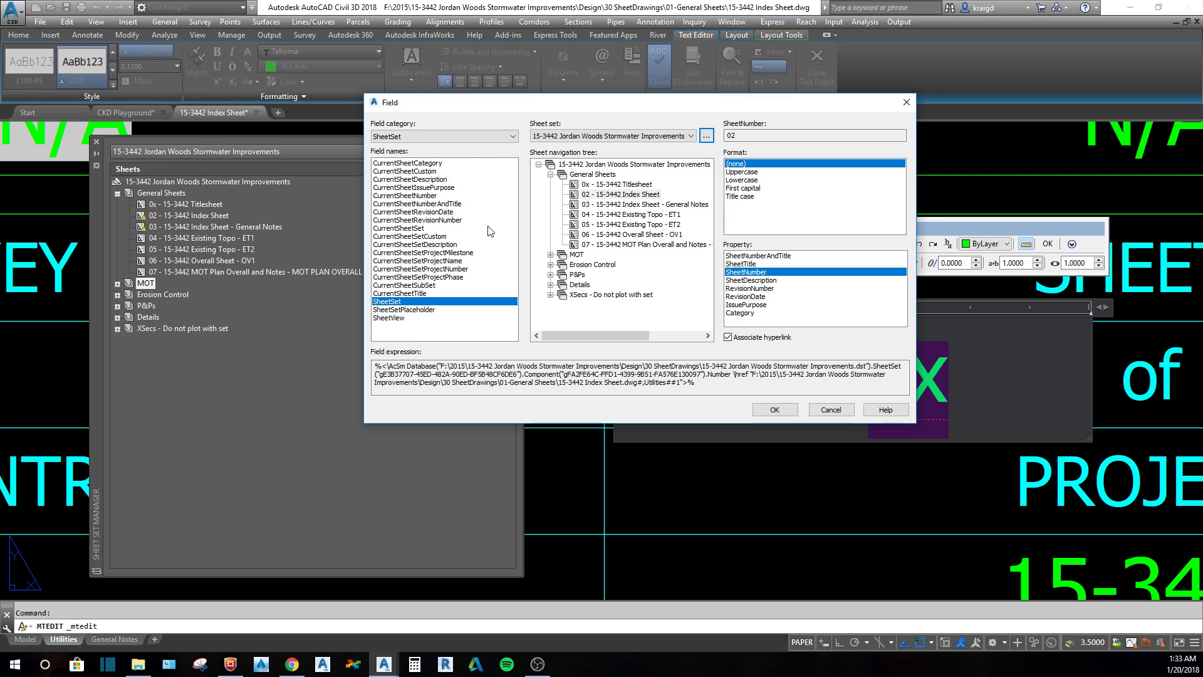
click(458, 137)
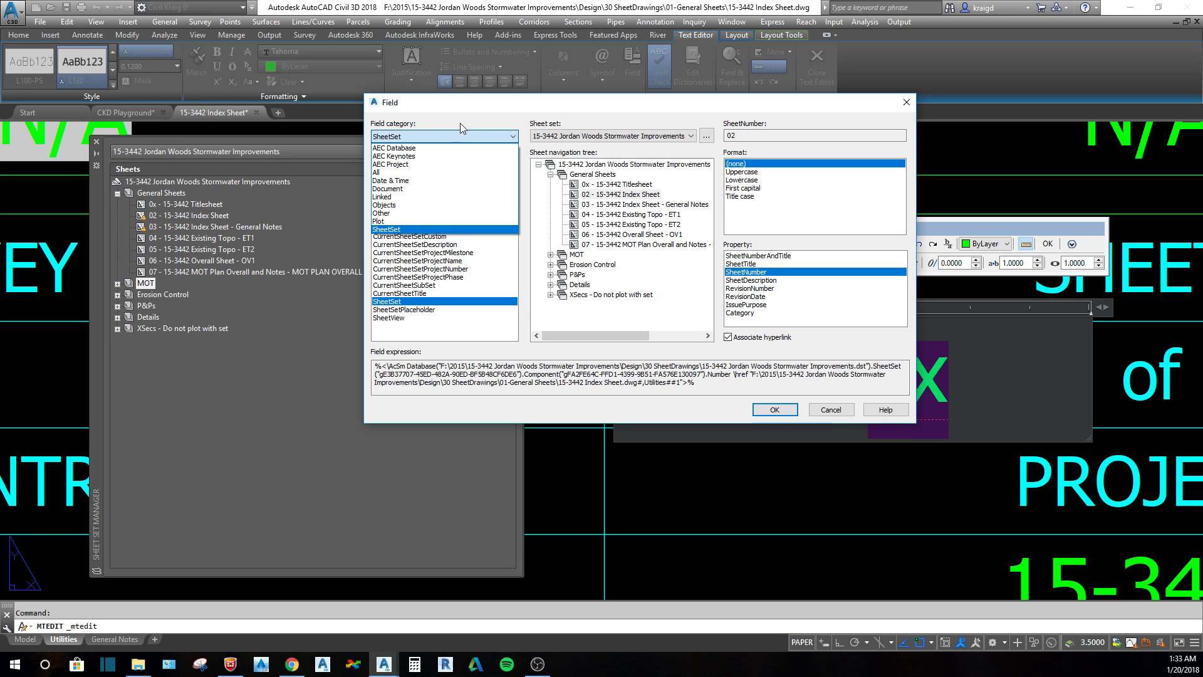
click(460, 125)
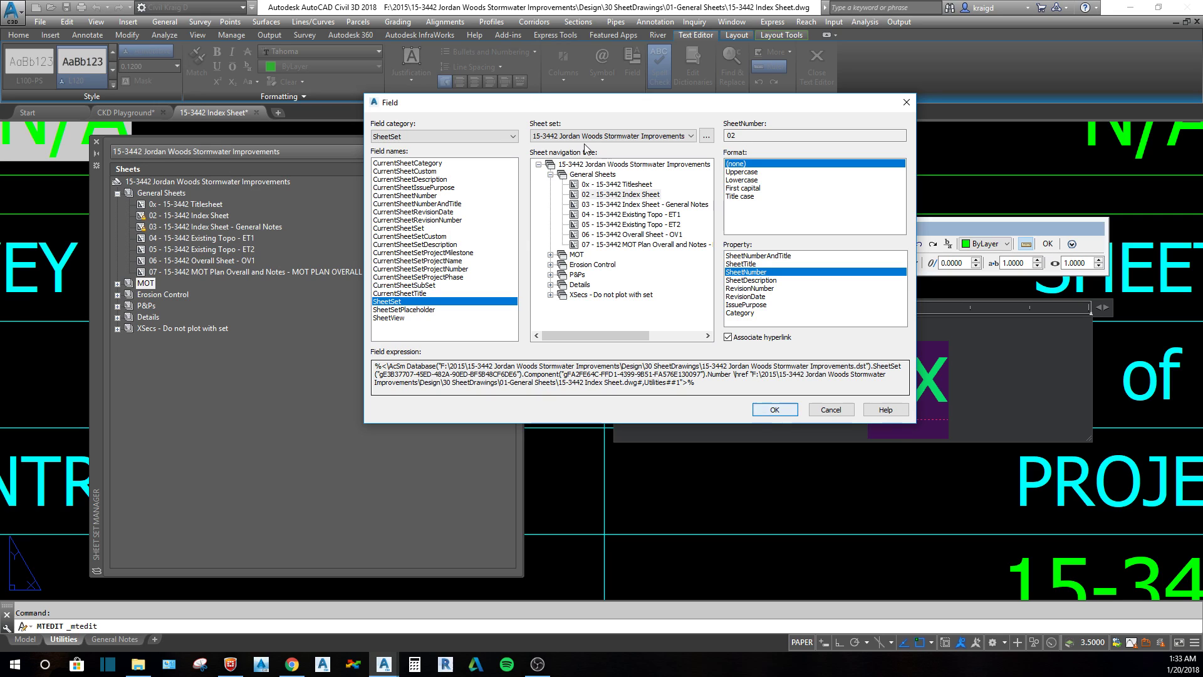
Step: Replace the placeholder with a SheetSet field for the SheetDescription of sheet 02 - 15-3442 Index Sheet
click(615, 198)
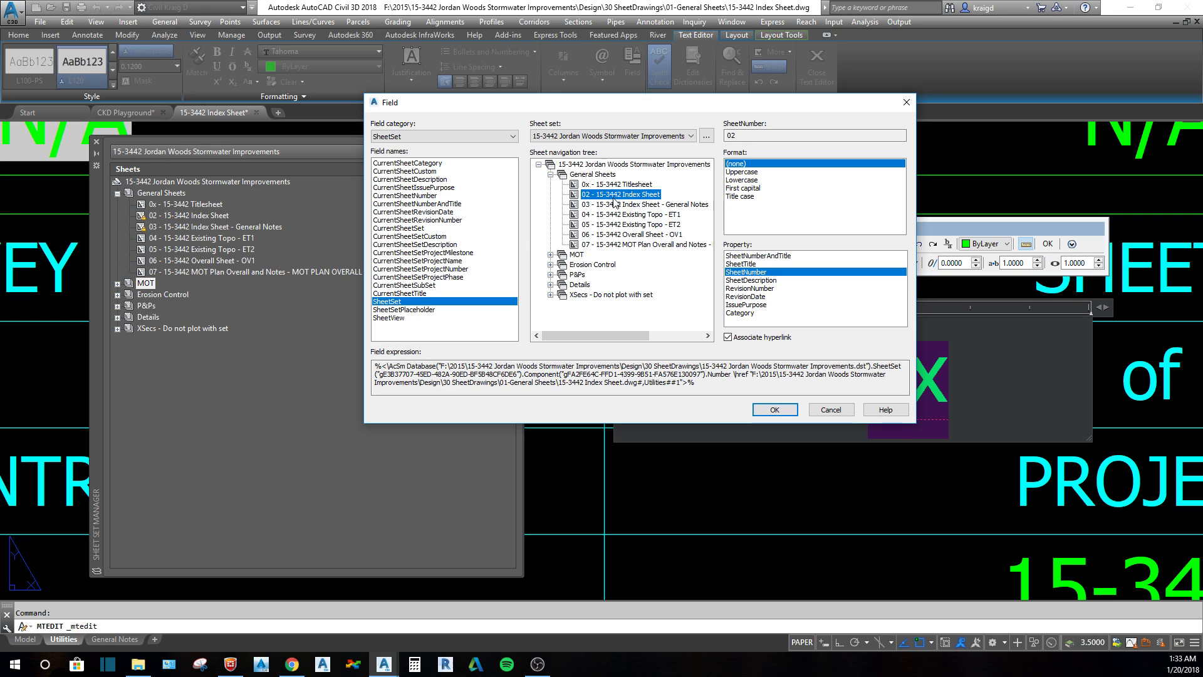
click(747, 281)
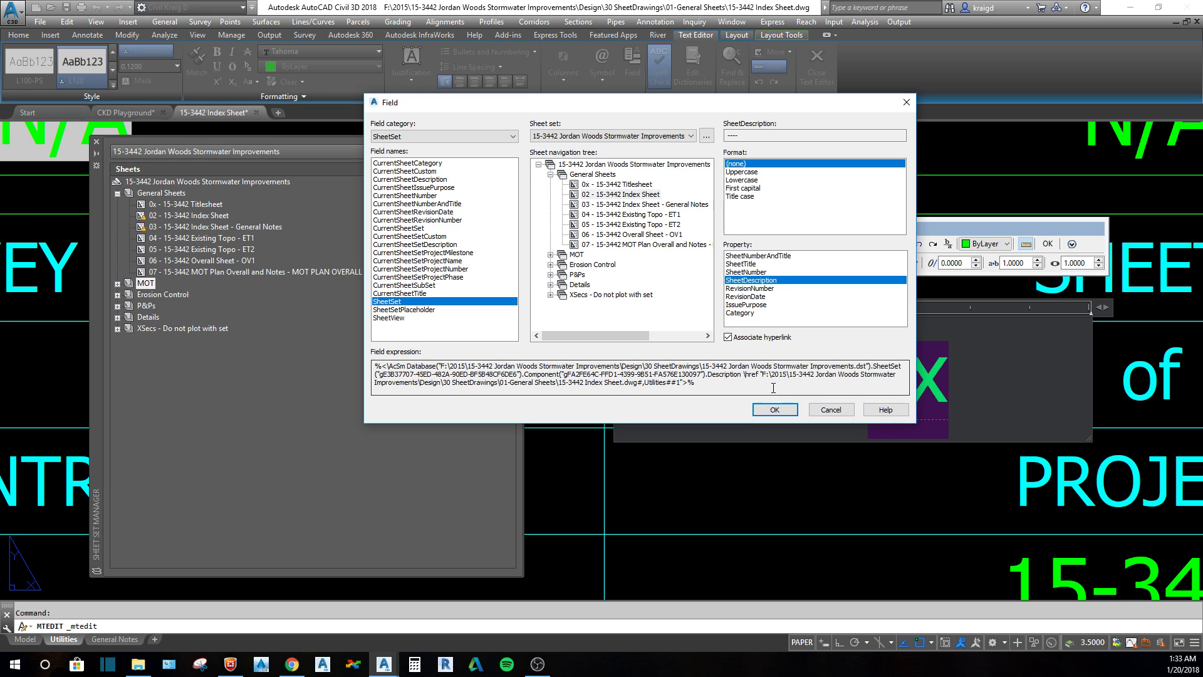
click(775, 409)
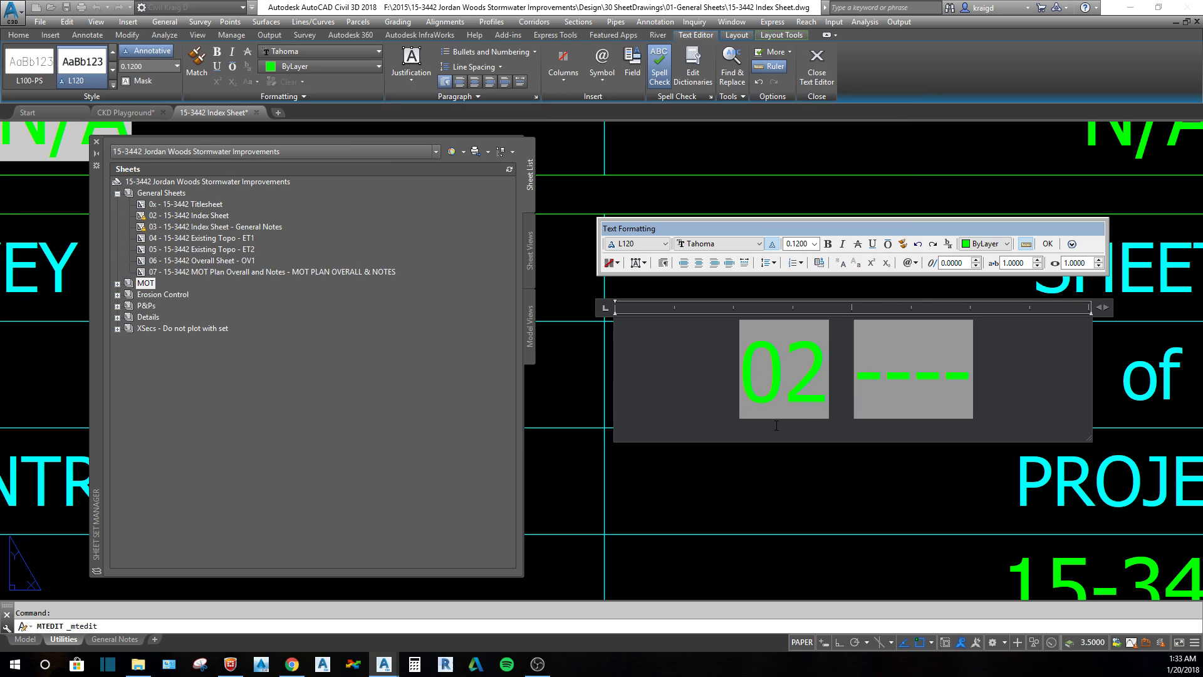
Step: Edit the inserted field to use the SheetTitle property of the Index Sheet
right_click(898, 375)
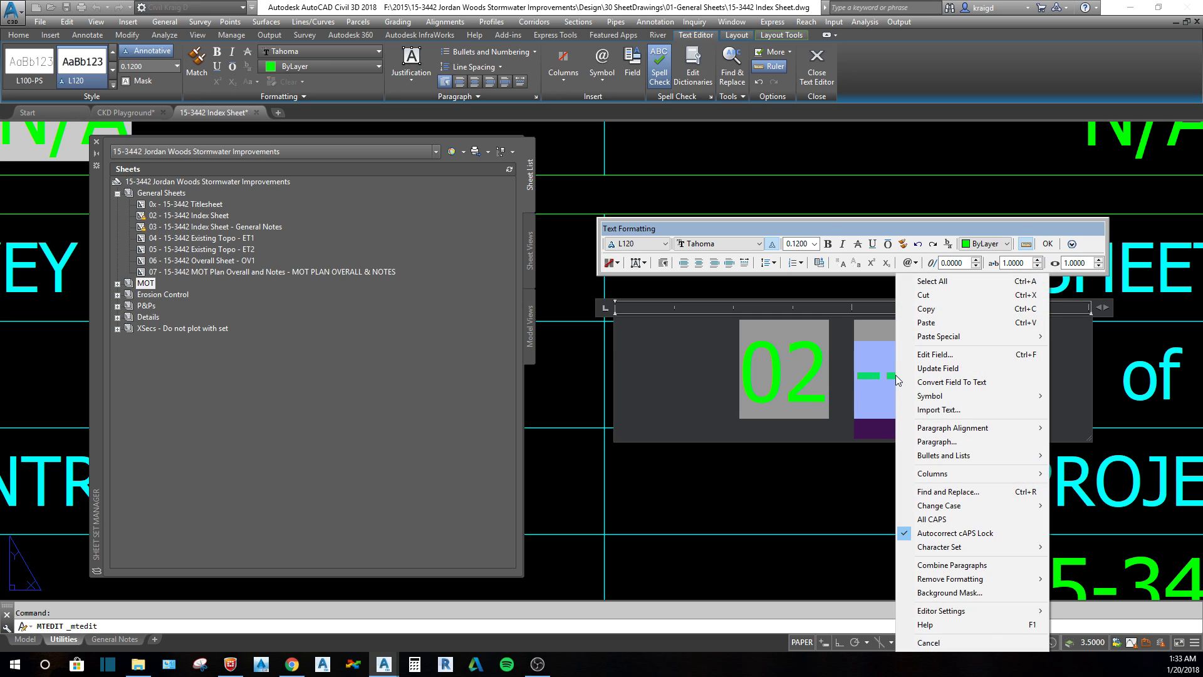
click(937, 355)
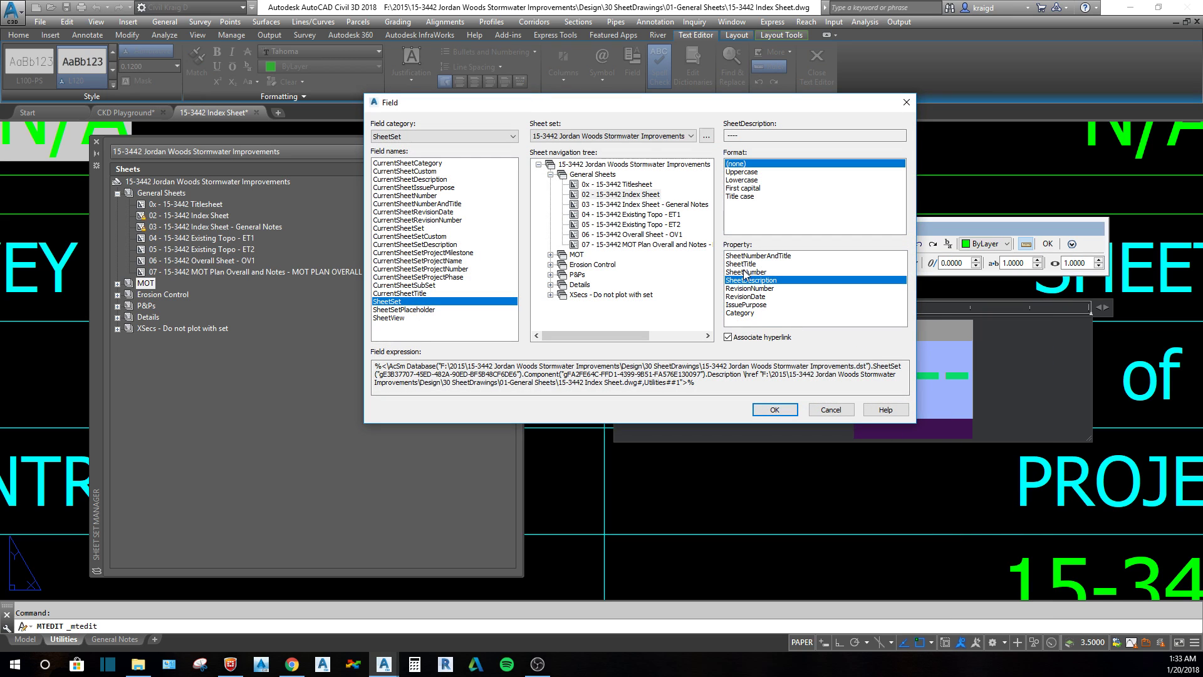
click(741, 264)
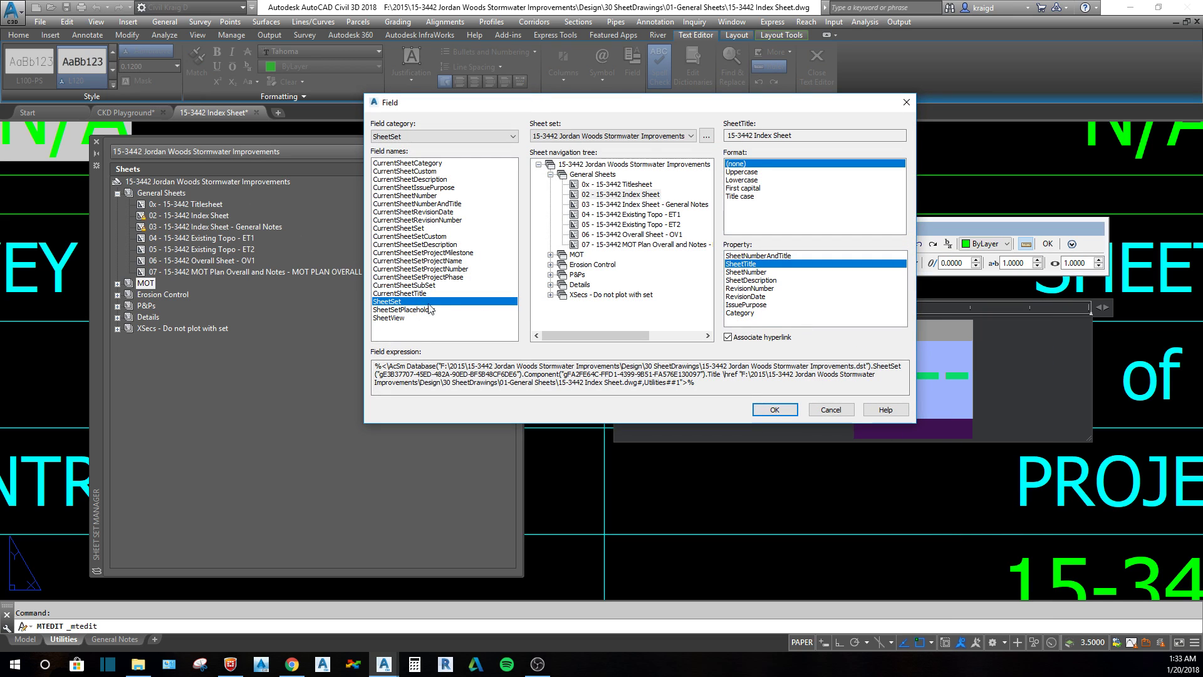
click(770, 409)
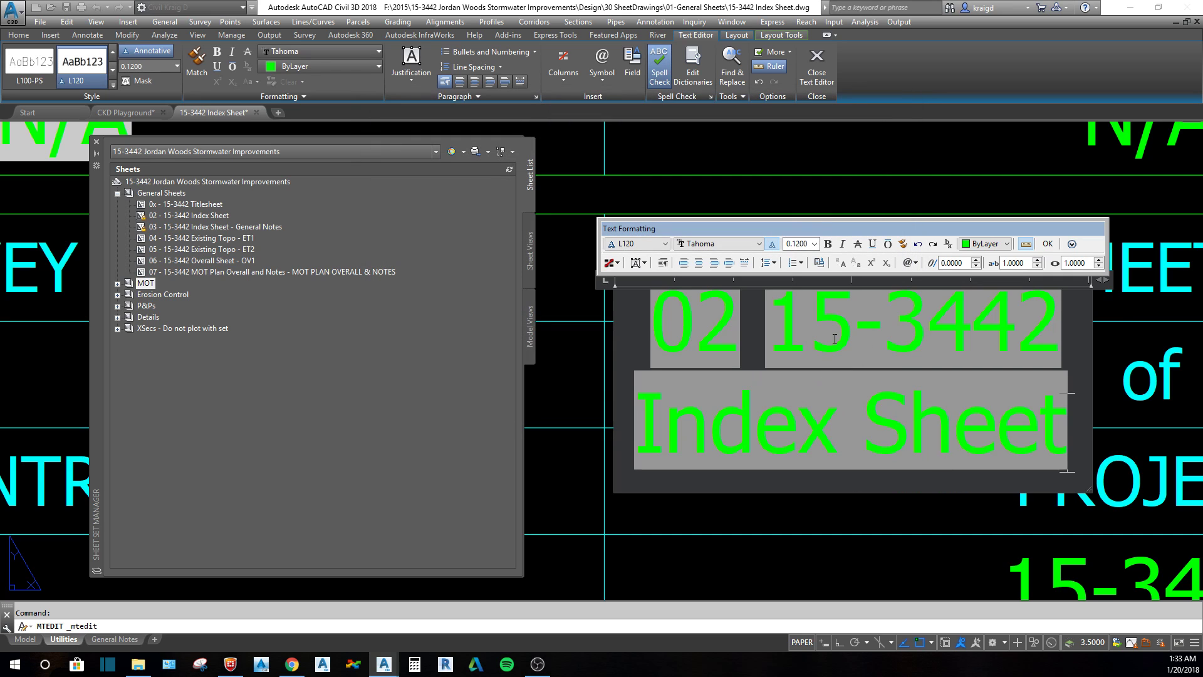
Step: Edit the sheet title field in the sheet number text to use the SheetNumber property
right_click(900, 351)
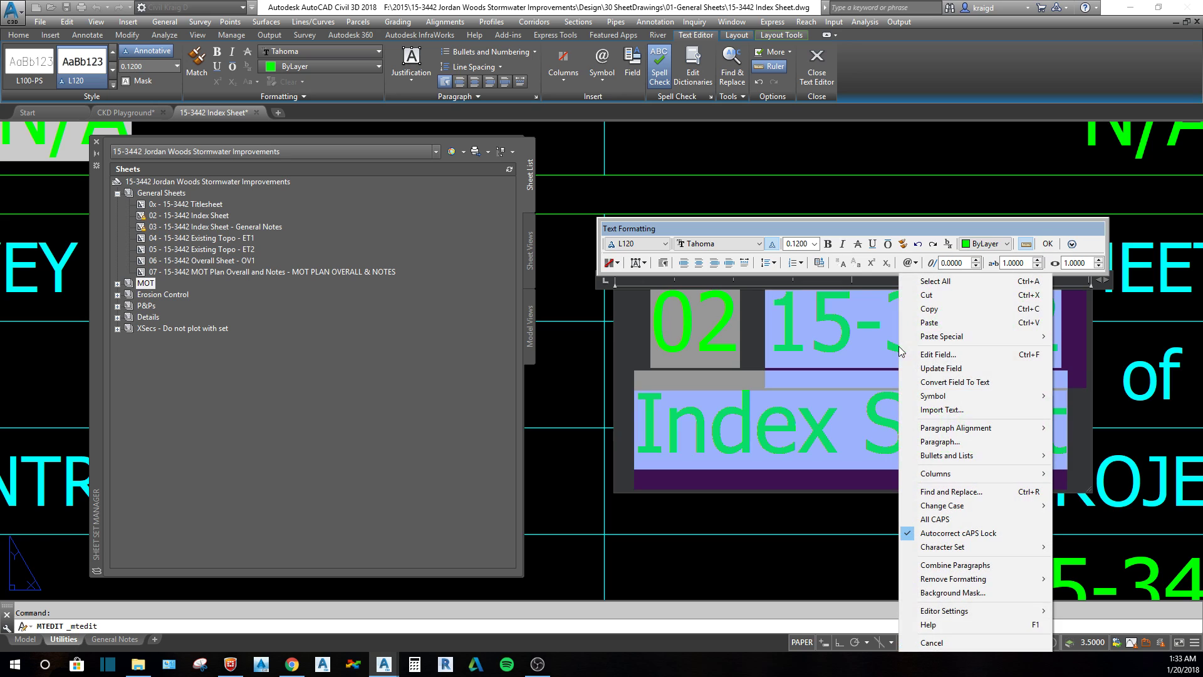
click(935, 355)
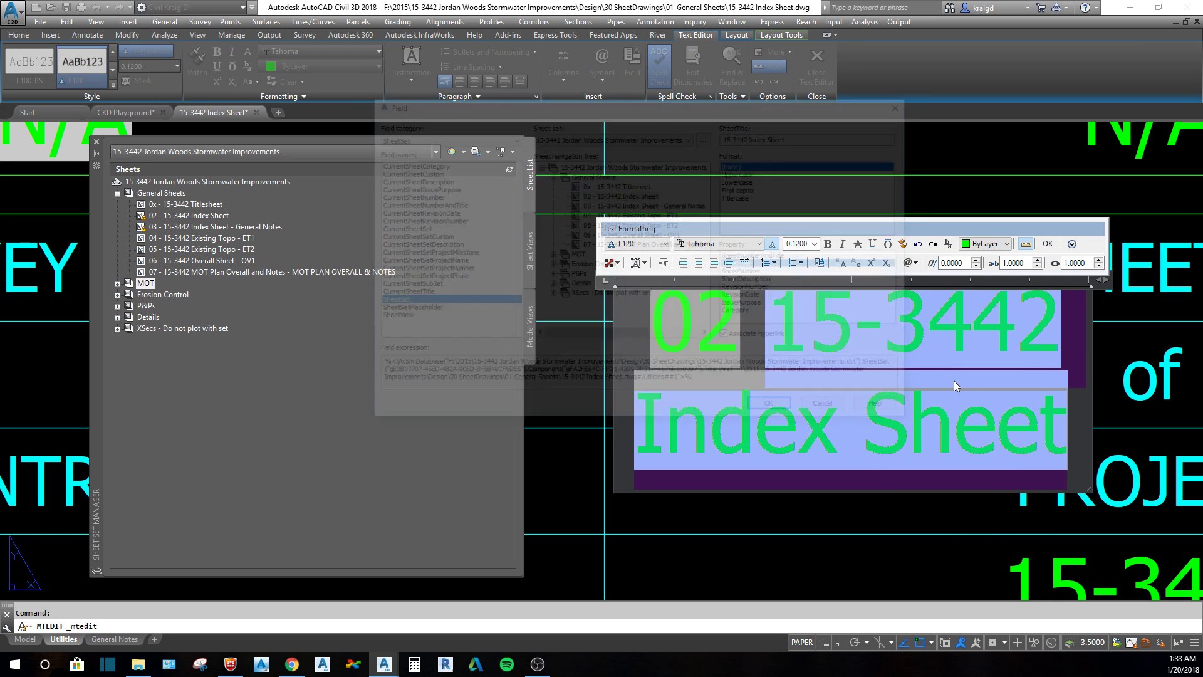
click(746, 272)
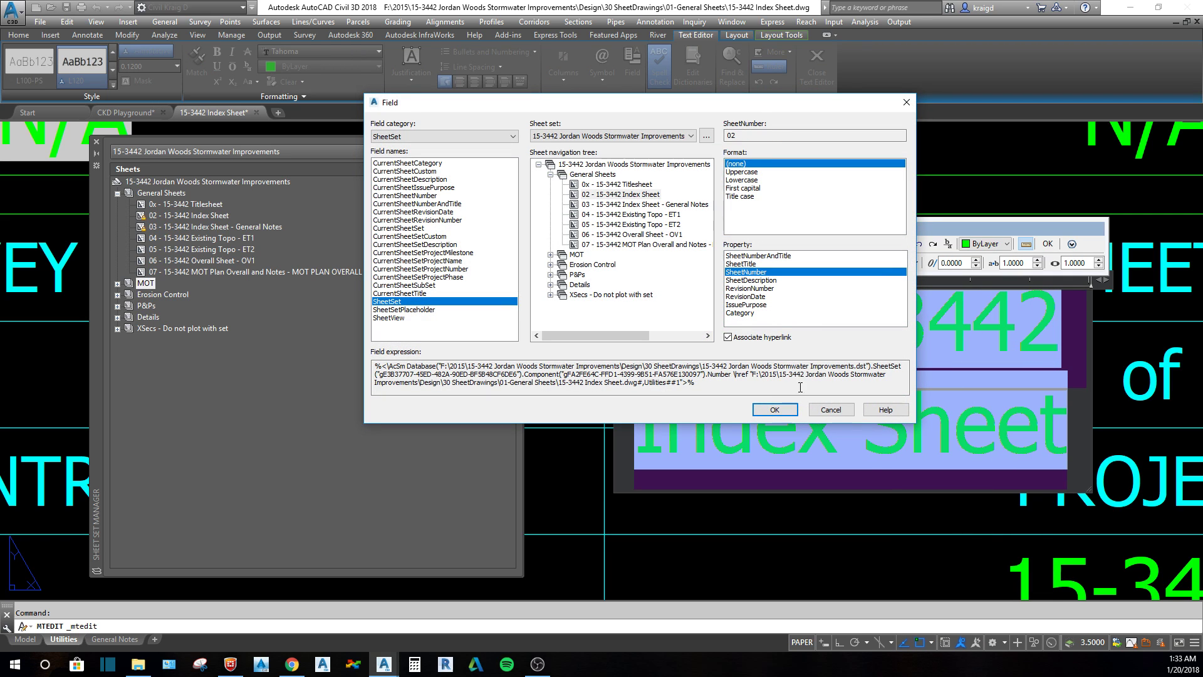
click(776, 410)
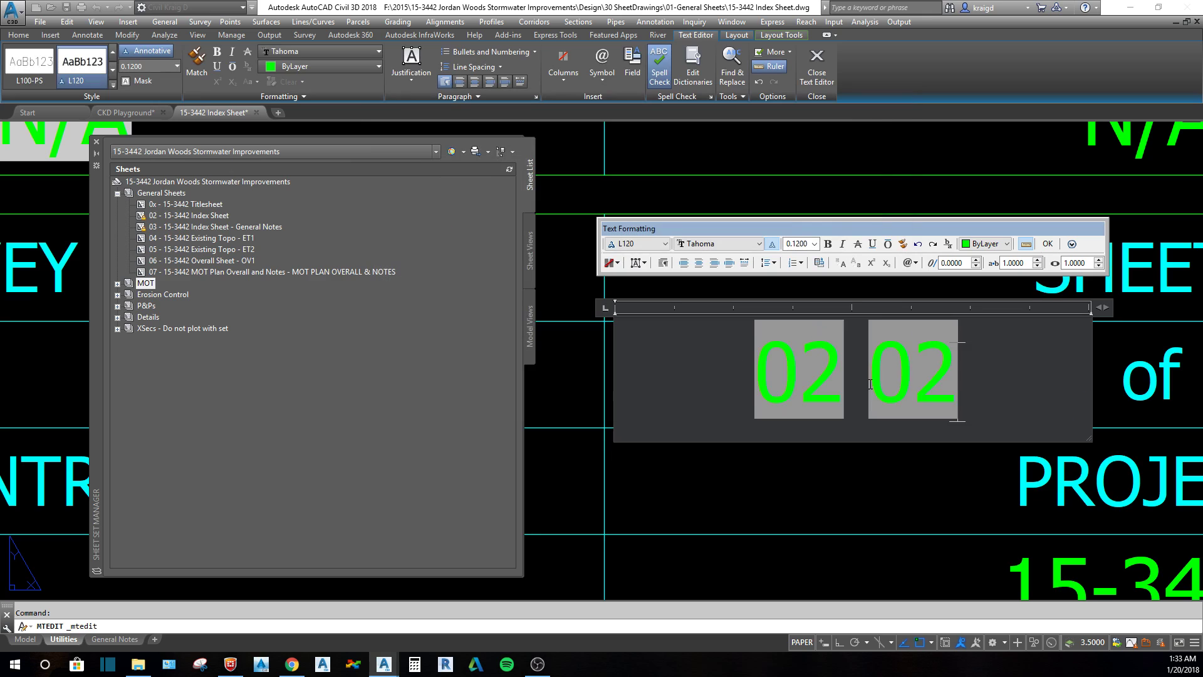
Step: Delete the second of the two 02 fields from the sheet number text and finish editing
click(799, 376)
click(919, 382)
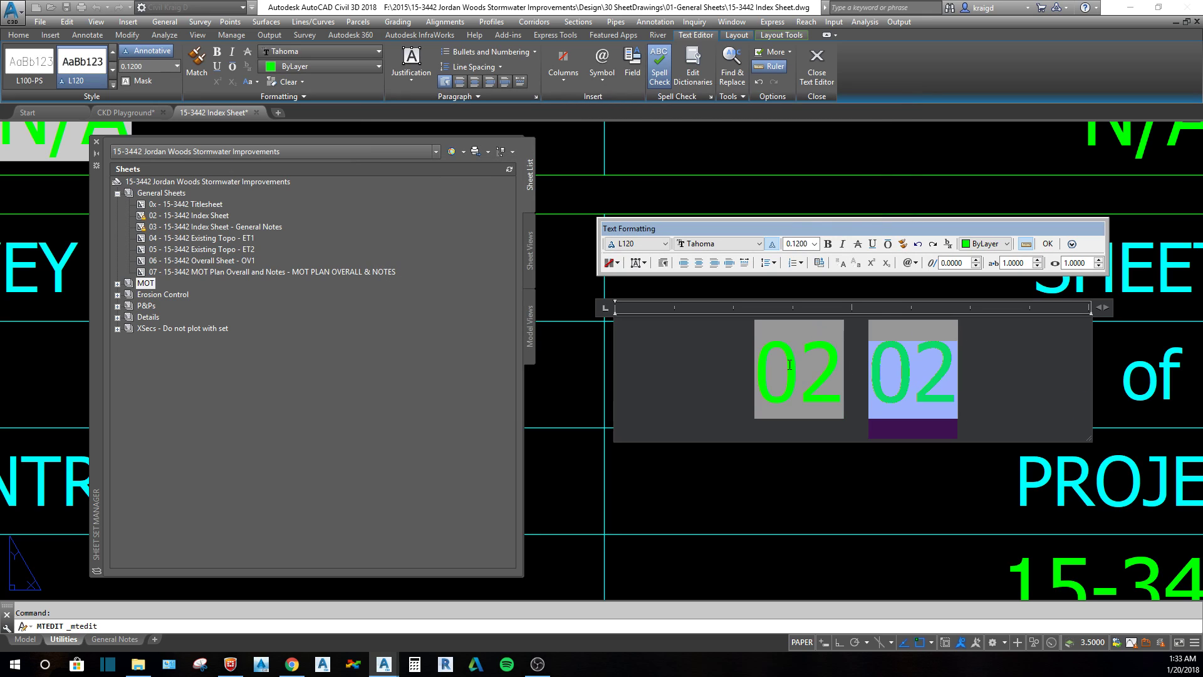
click(978, 364)
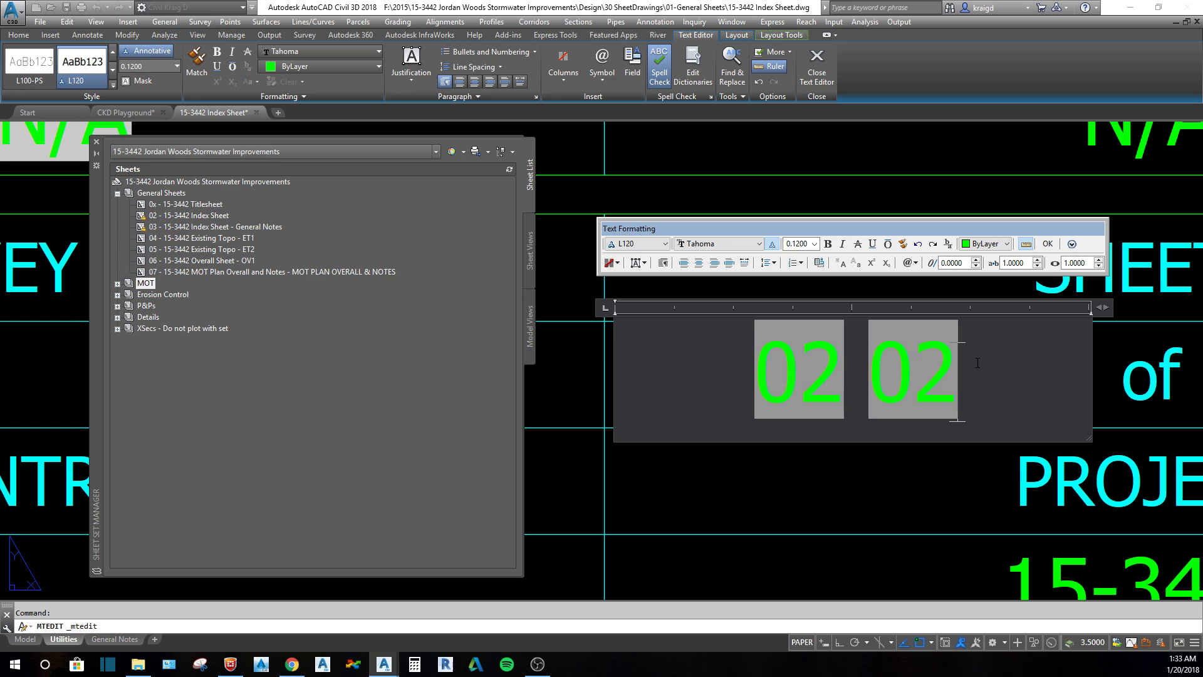
key(BackSpace)
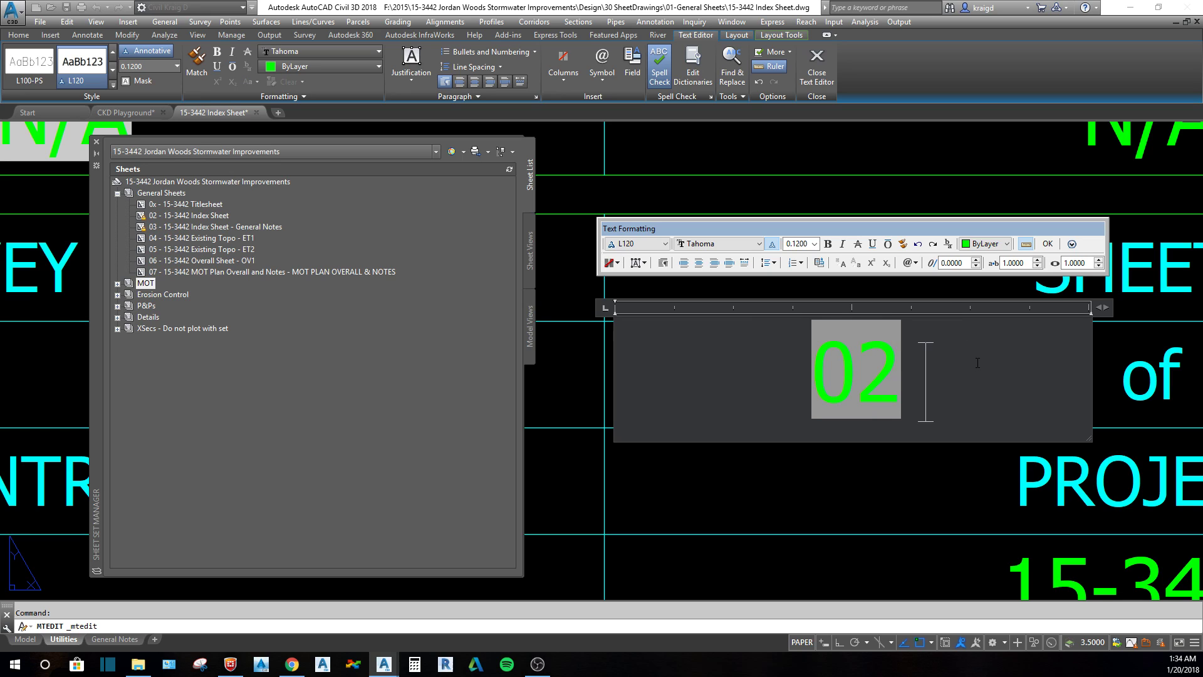
click(857, 503)
scroll(809, 467, down, 4)
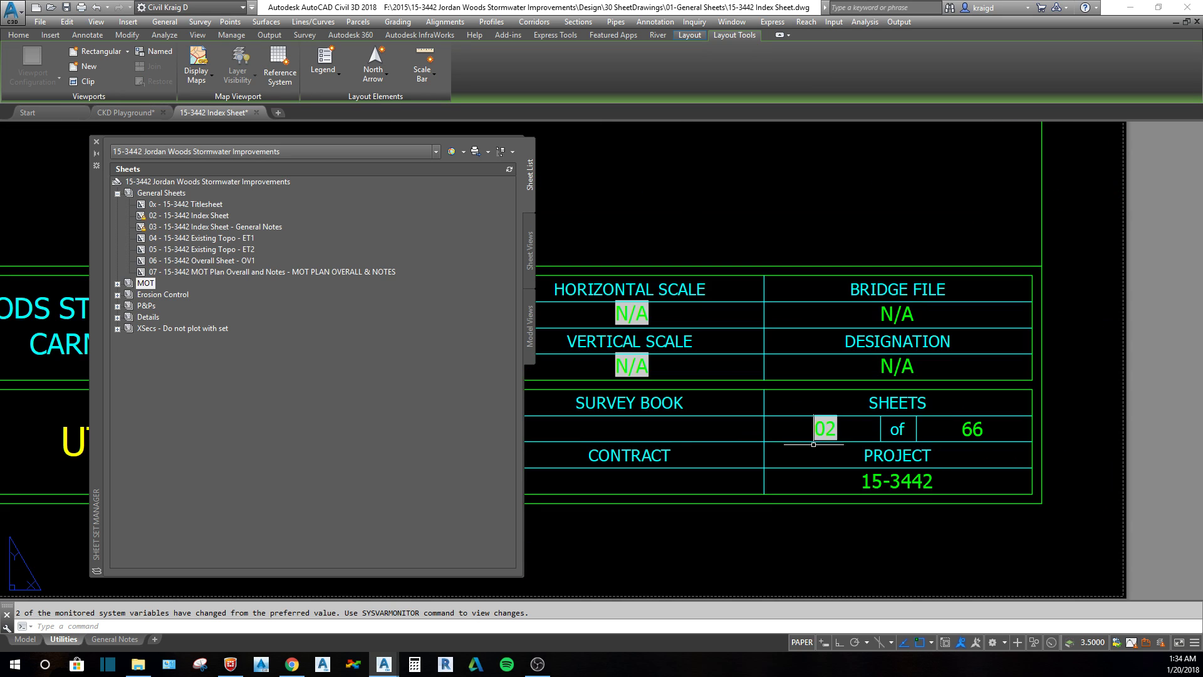
Step: Renumber the 15-3442 Index Sheet as xx in the General Sheets subset, keeping its title and layout name
middle_drag(763, 458, 934, 440)
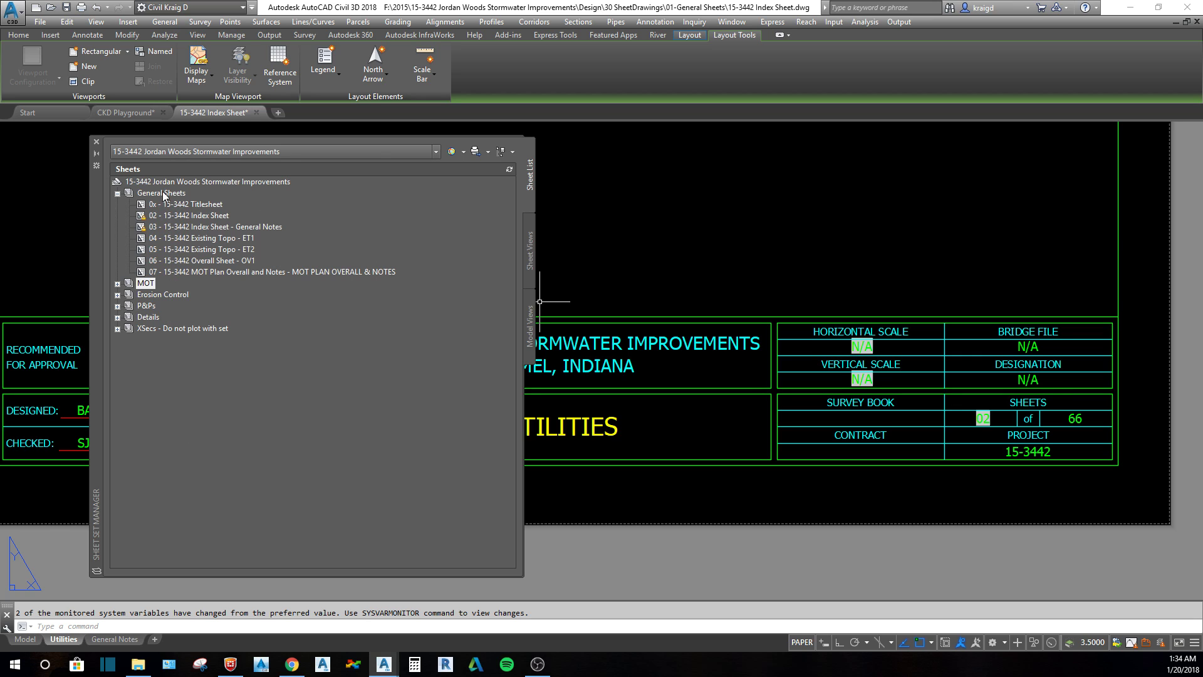
scroll(975, 420, up, 4)
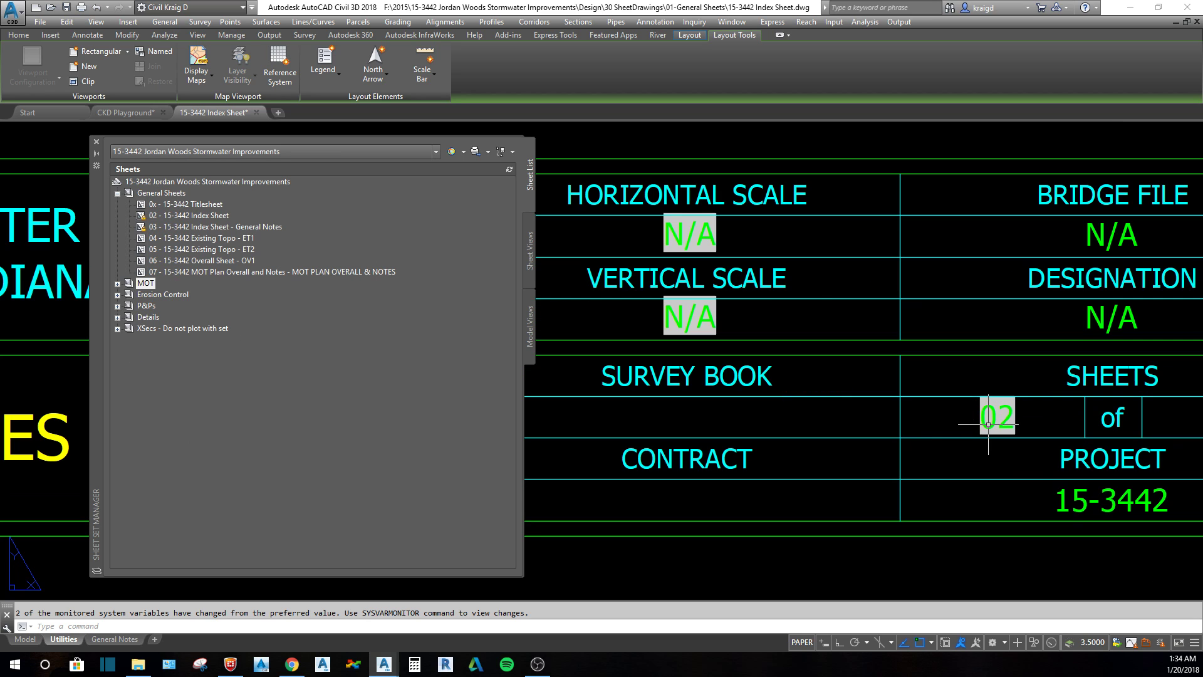
click(161, 217)
right_click(161, 218)
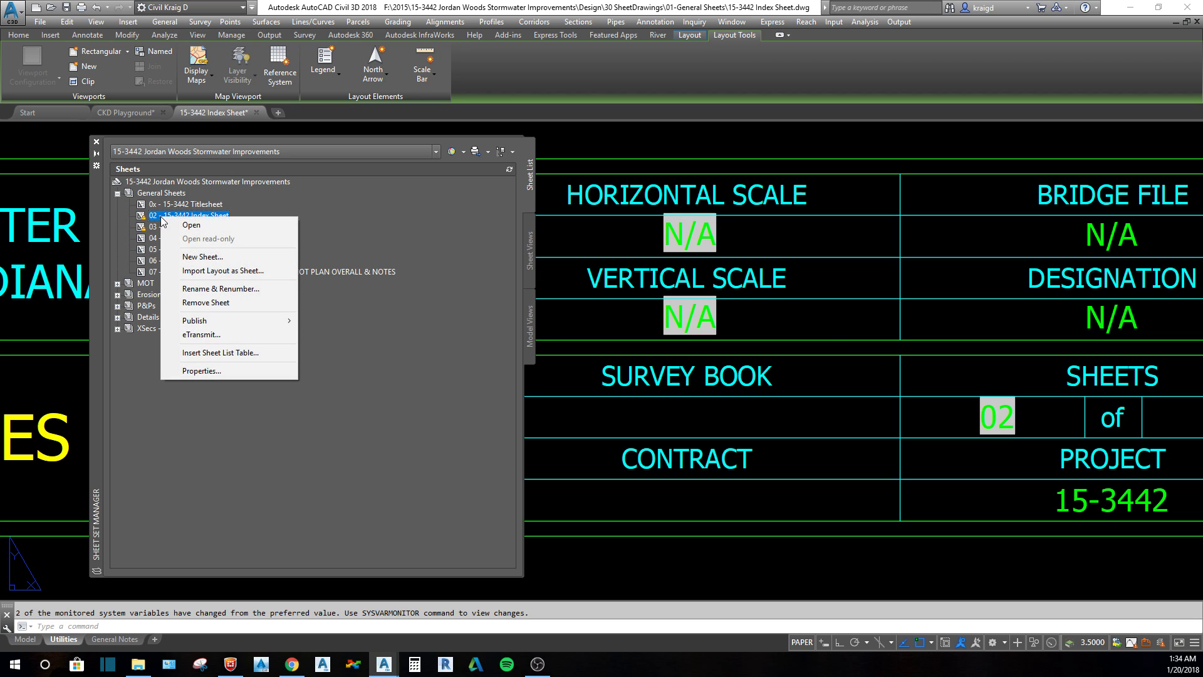
click(207, 287)
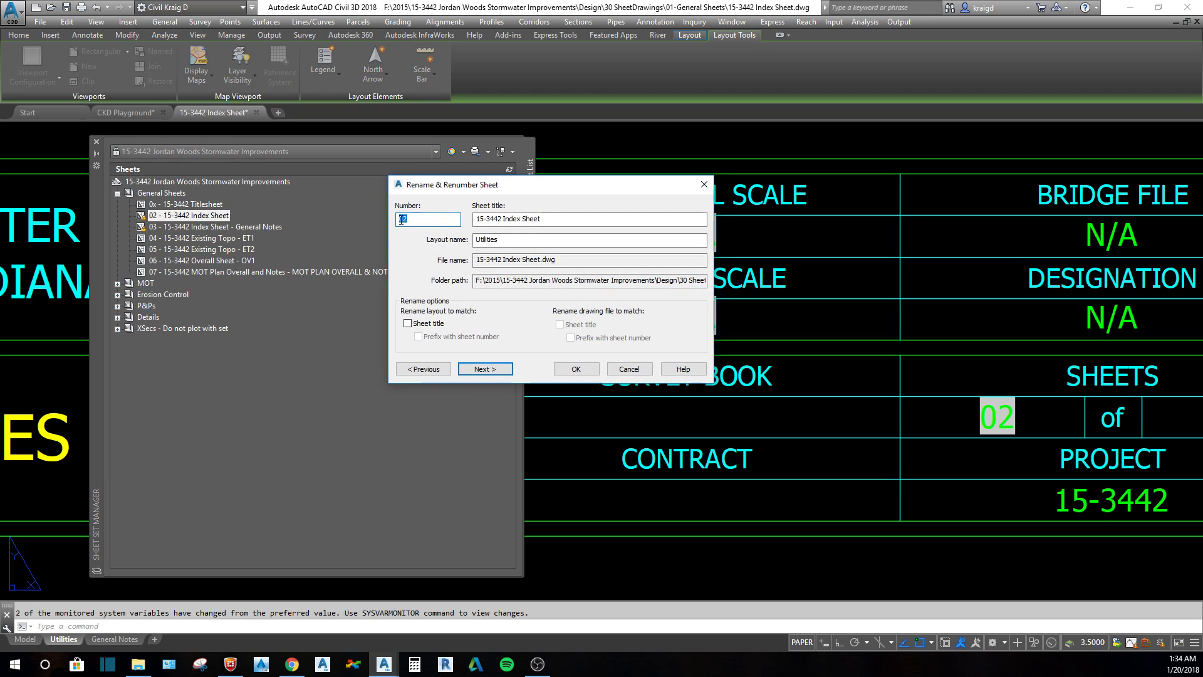
click(586, 370)
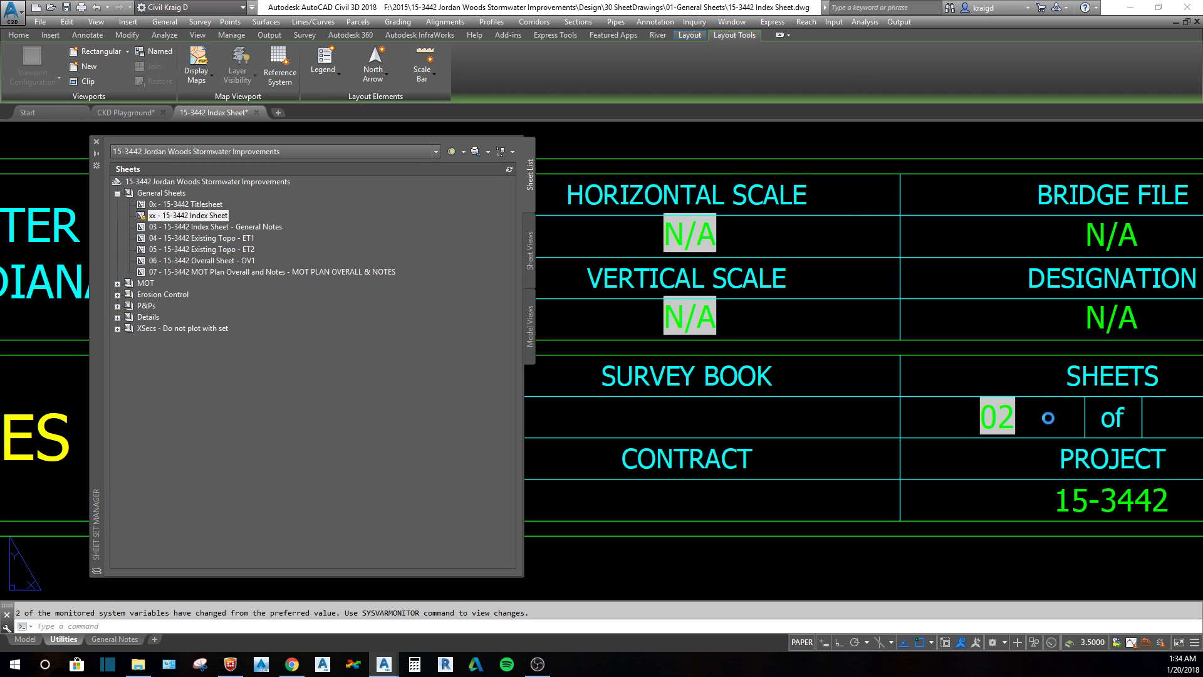
Step: Regenerate the whole drawing to refresh the title block's sheet number field
click(856, 418)
click(812, 408)
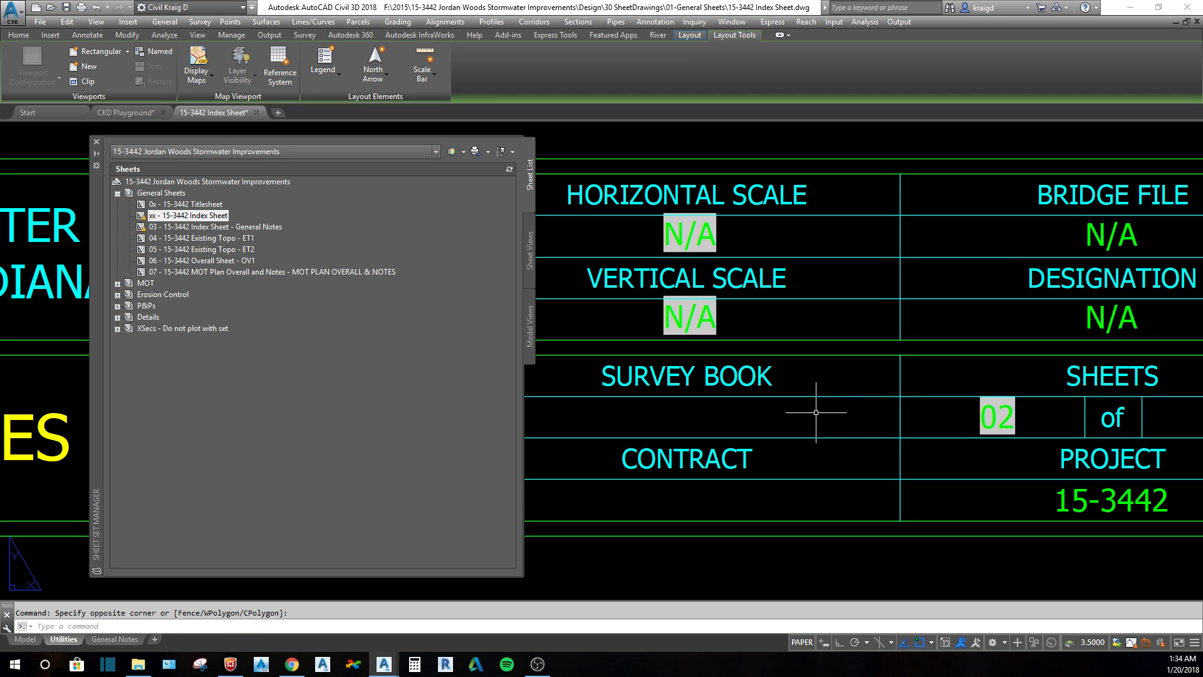
text(rea)
key(Return)
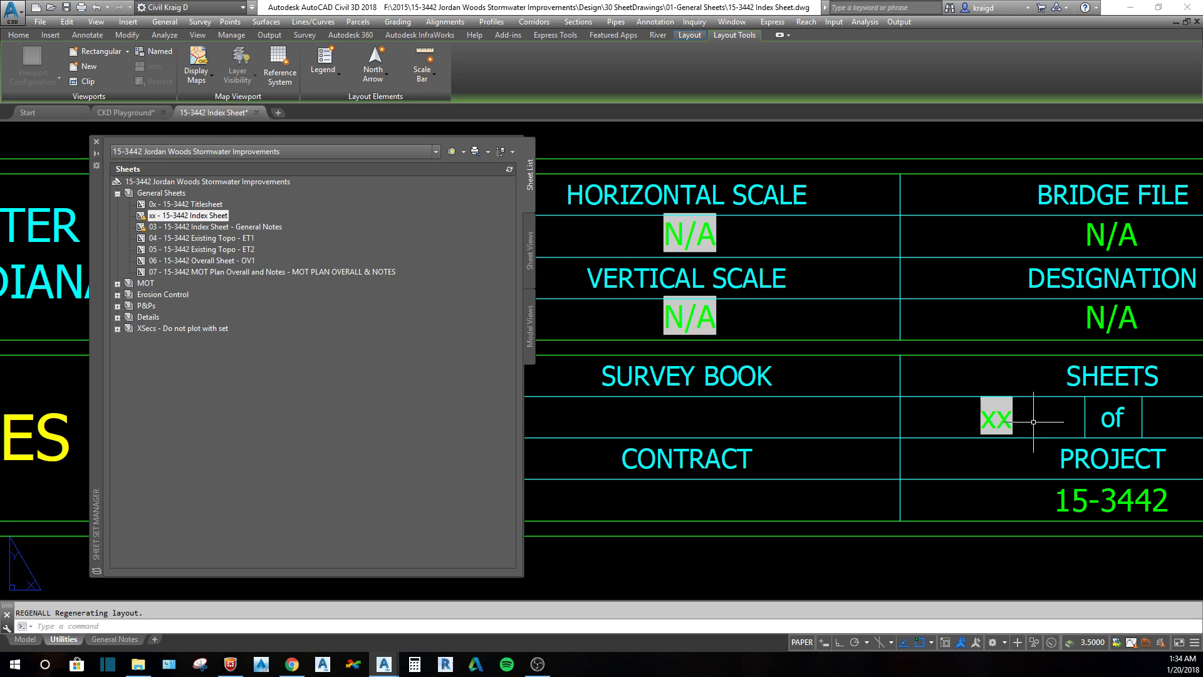
Step: Check which sheet set property the title block's sheet number field uses, then close the text editor
scroll(977, 439, down, 7)
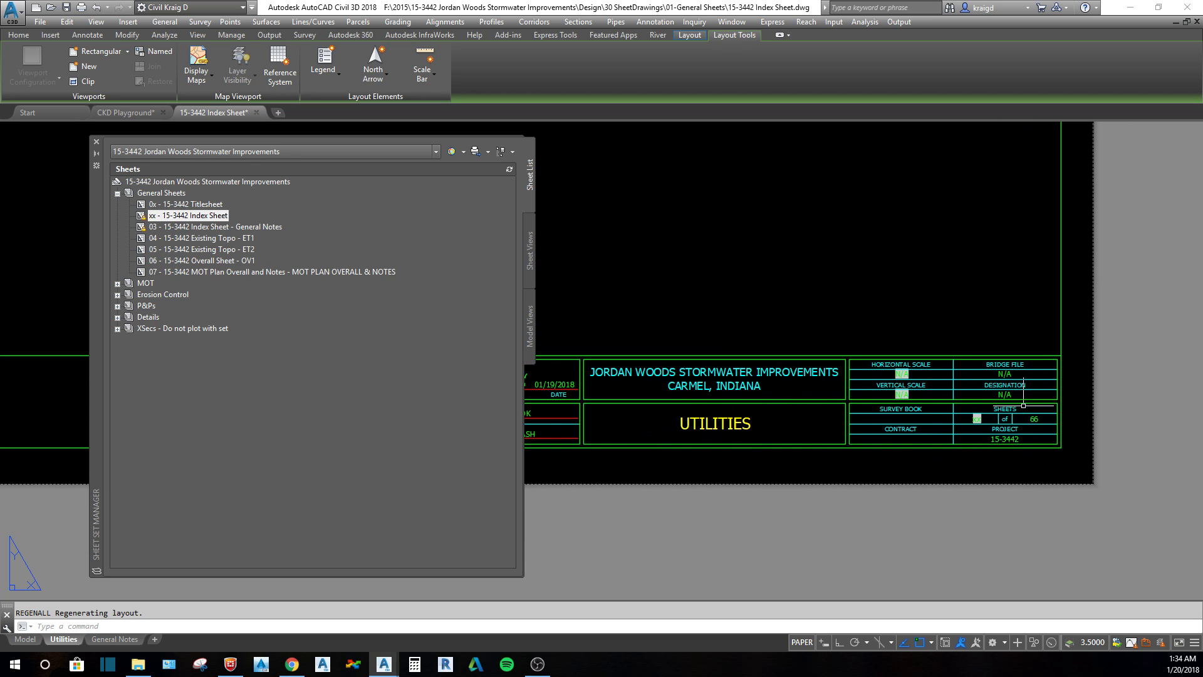
middle_drag(681, 418, 740, 420)
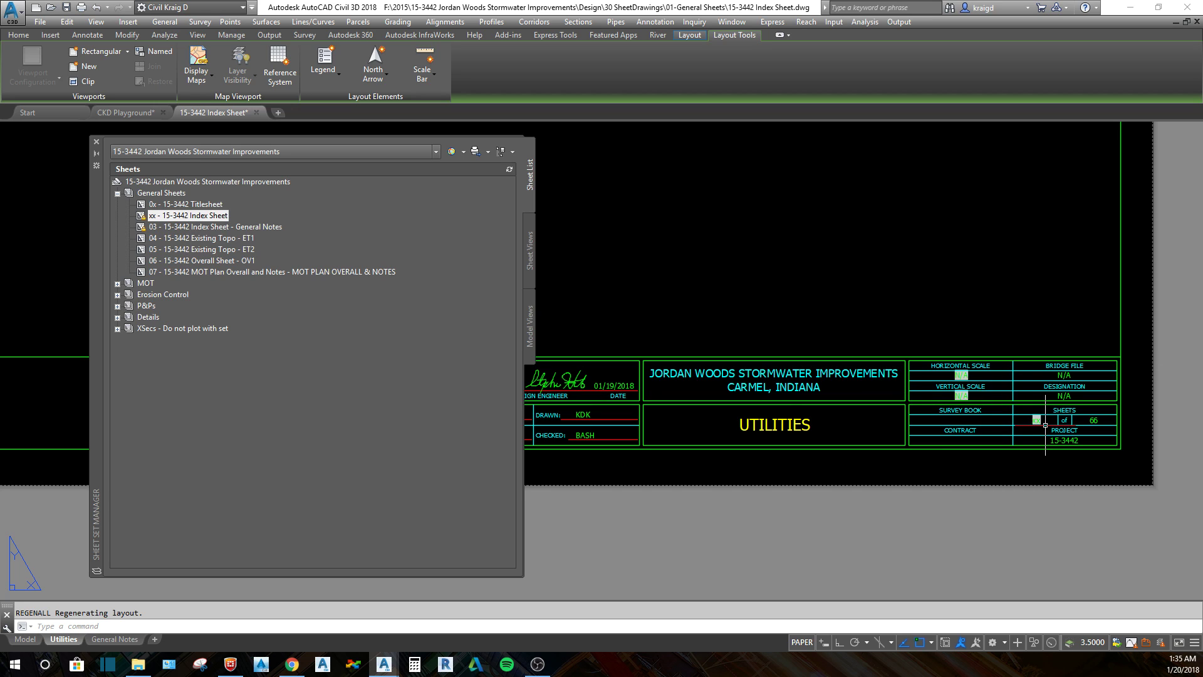
scroll(1033, 409, up, 2)
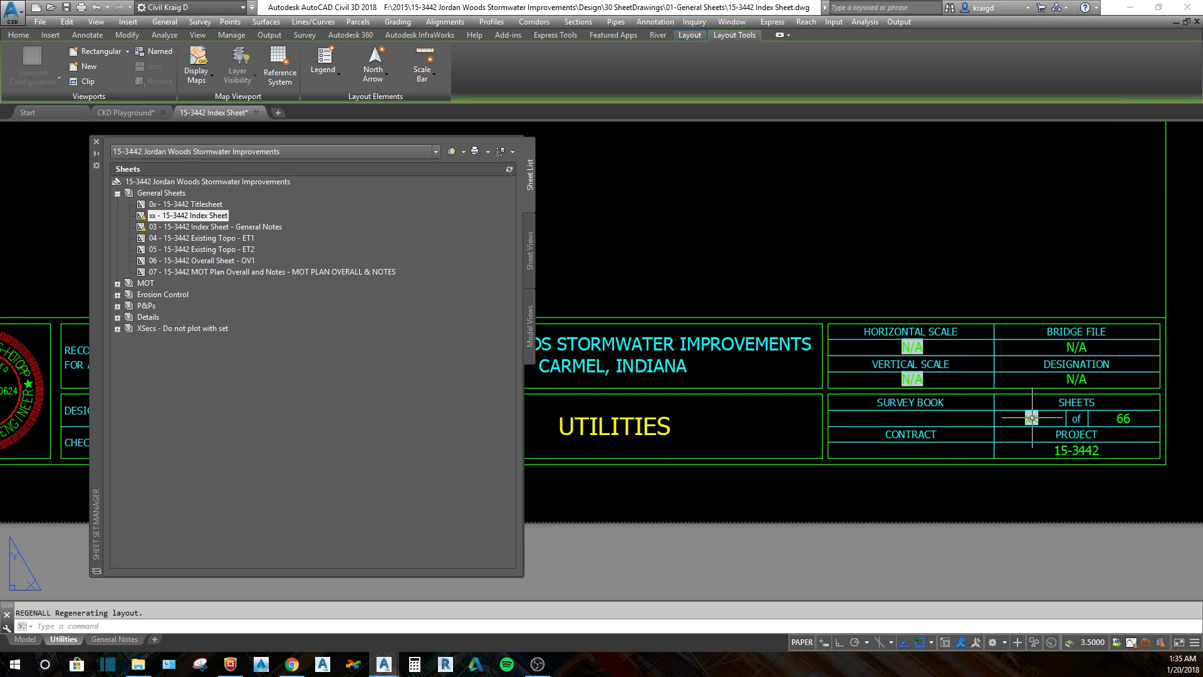
right_click(1032, 420)
click(997, 423)
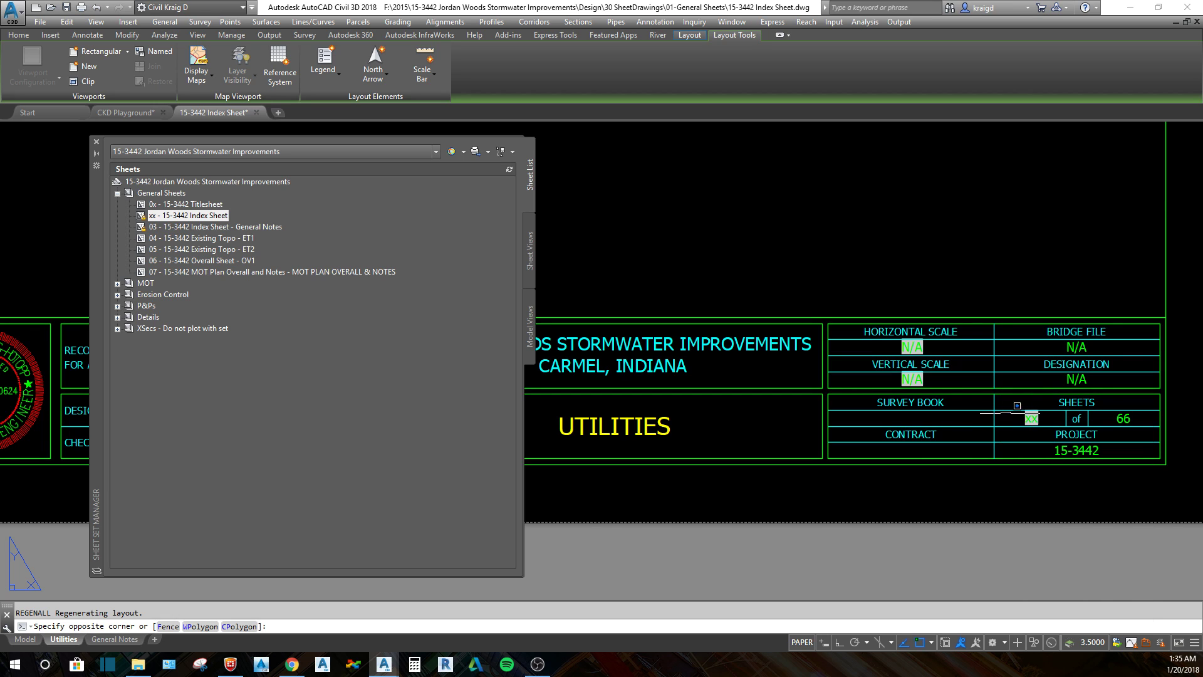
click(1058, 392)
double_click(1031, 418)
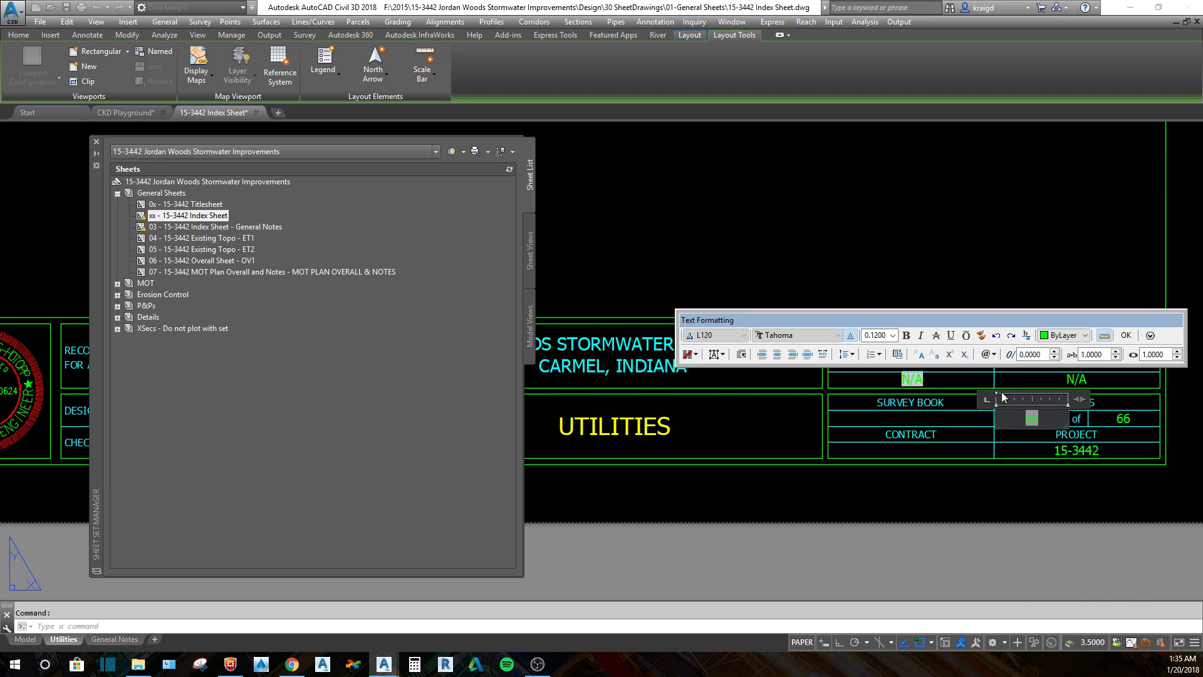
right_click(1031, 418)
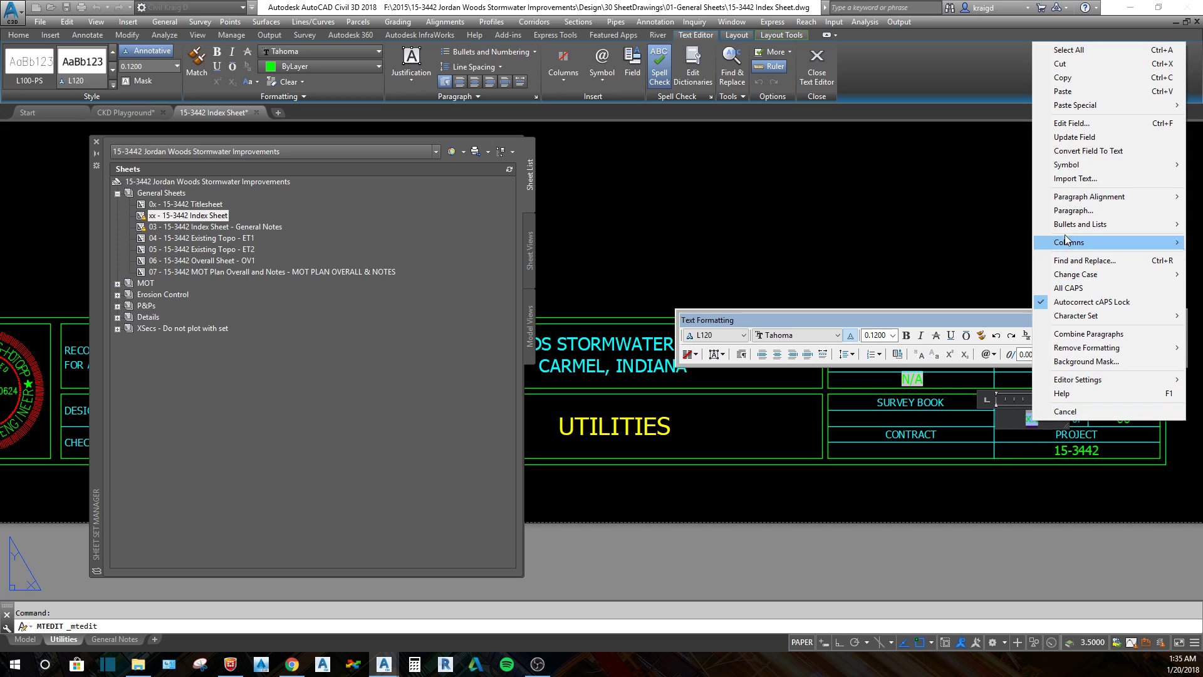
click(1073, 124)
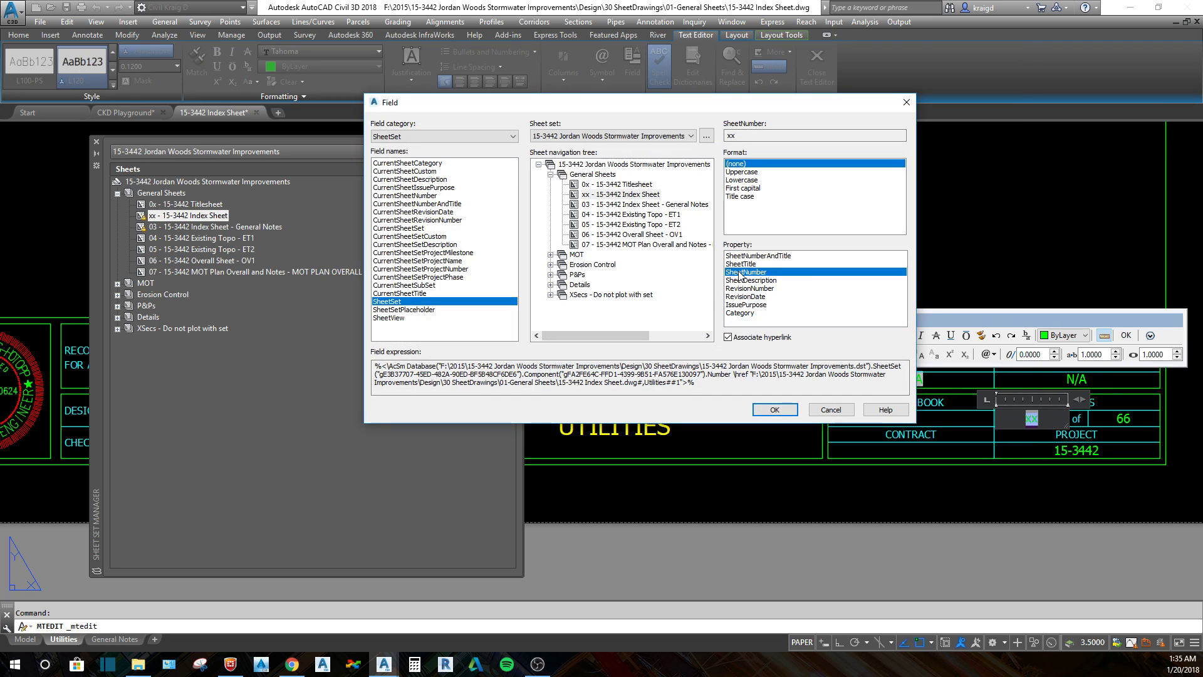
click(774, 409)
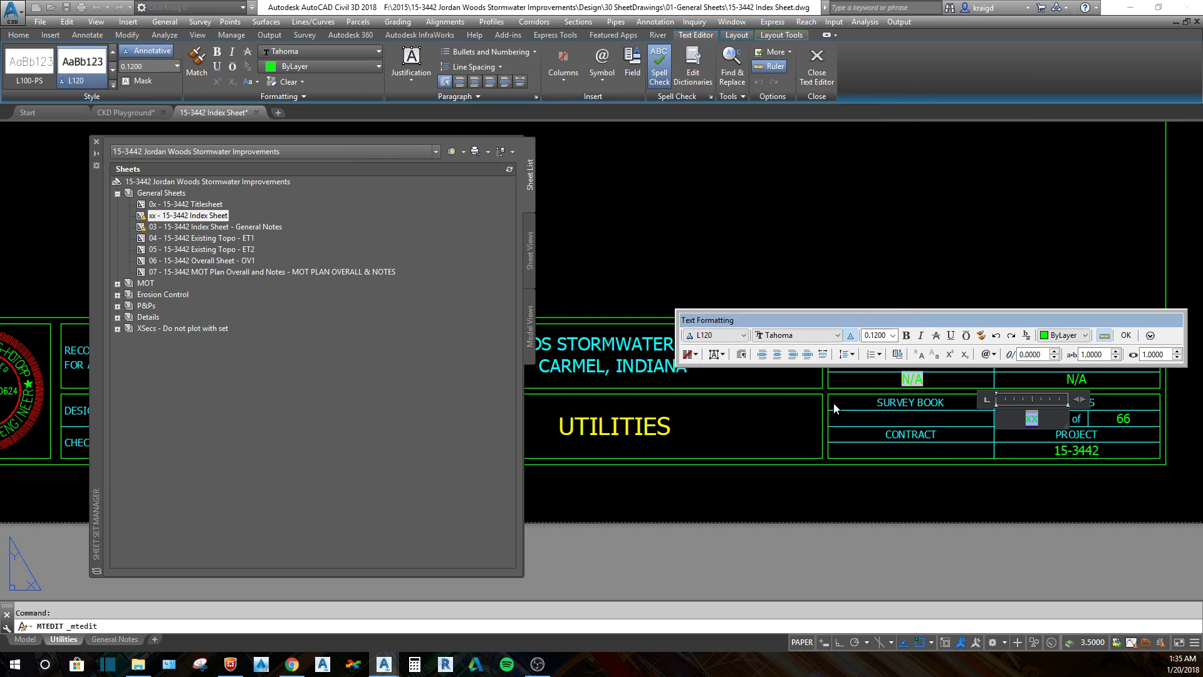
click(658, 282)
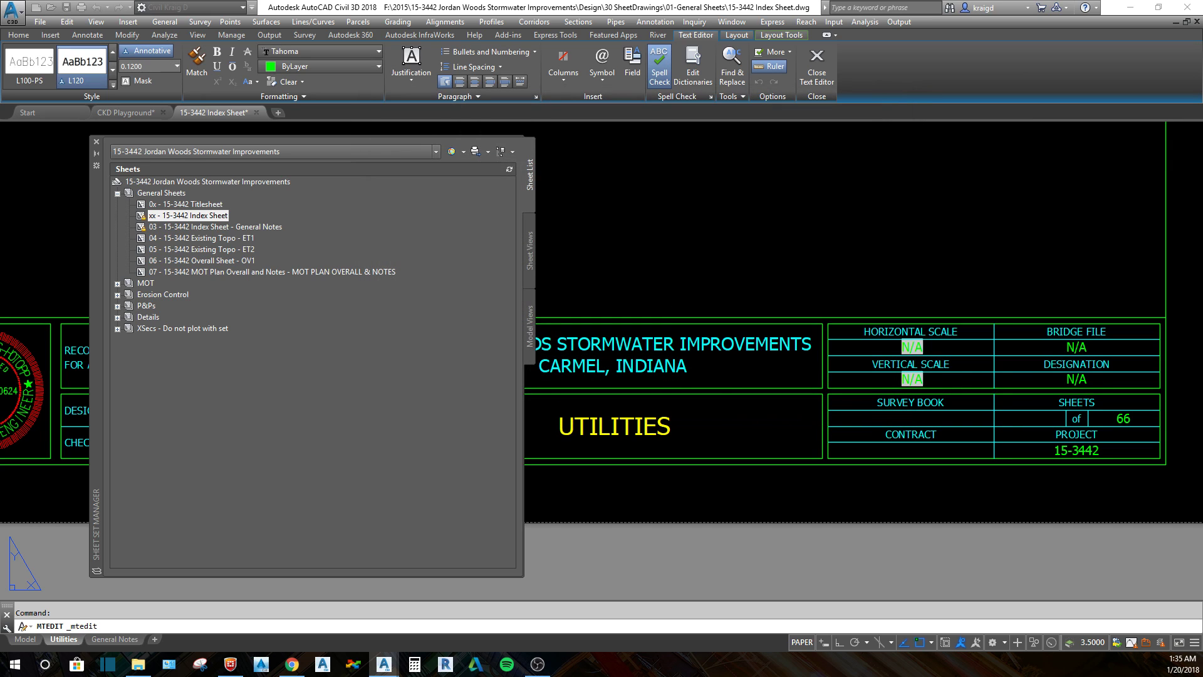
Step: Renumber the 15-3442 Index Sheet as 02 and regenerate the drawing to refresh its sheet number field
right_click(161, 218)
click(210, 287)
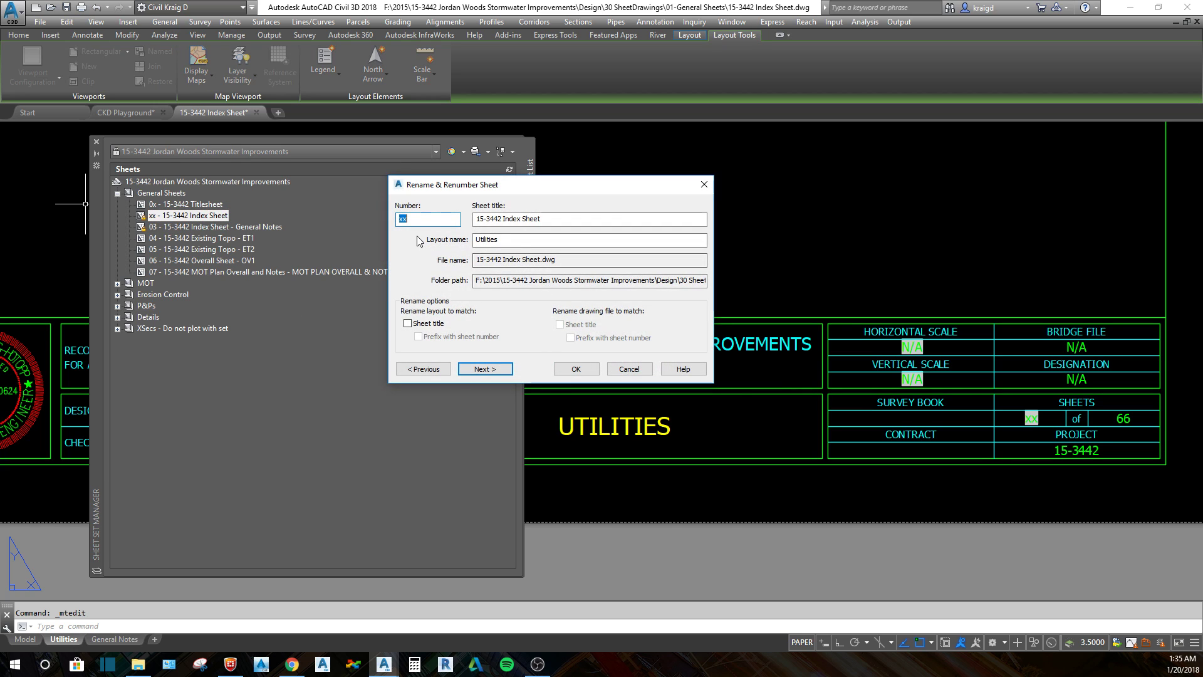
text(02)
click(576, 369)
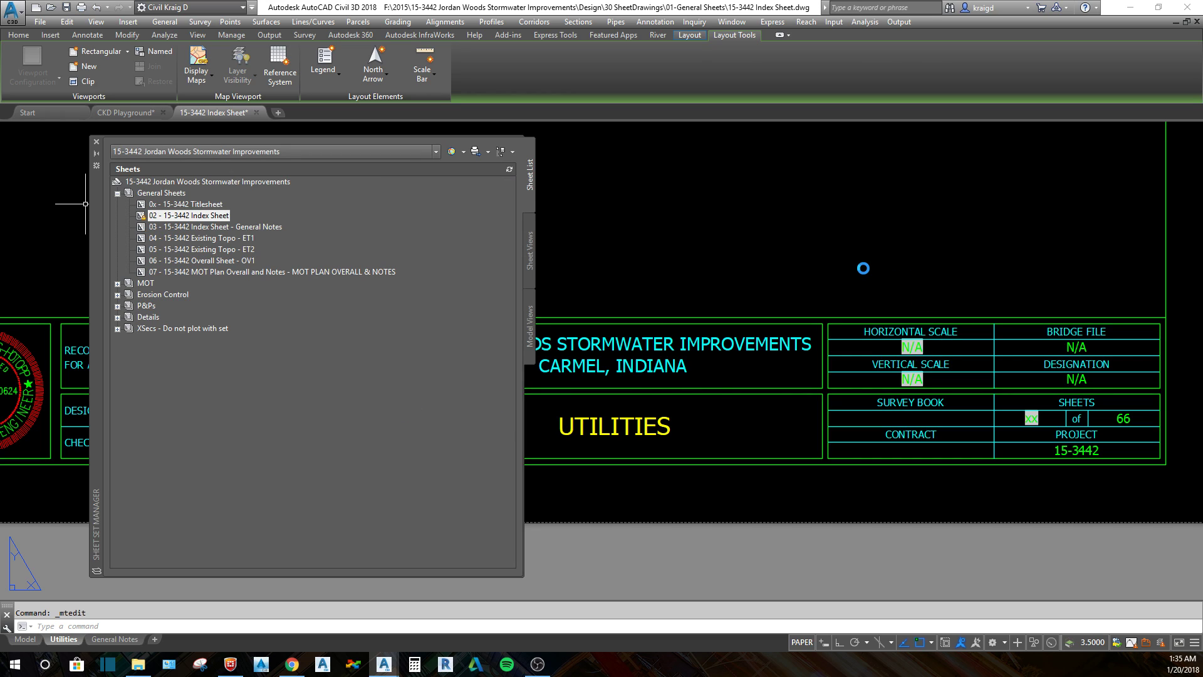
click(863, 268)
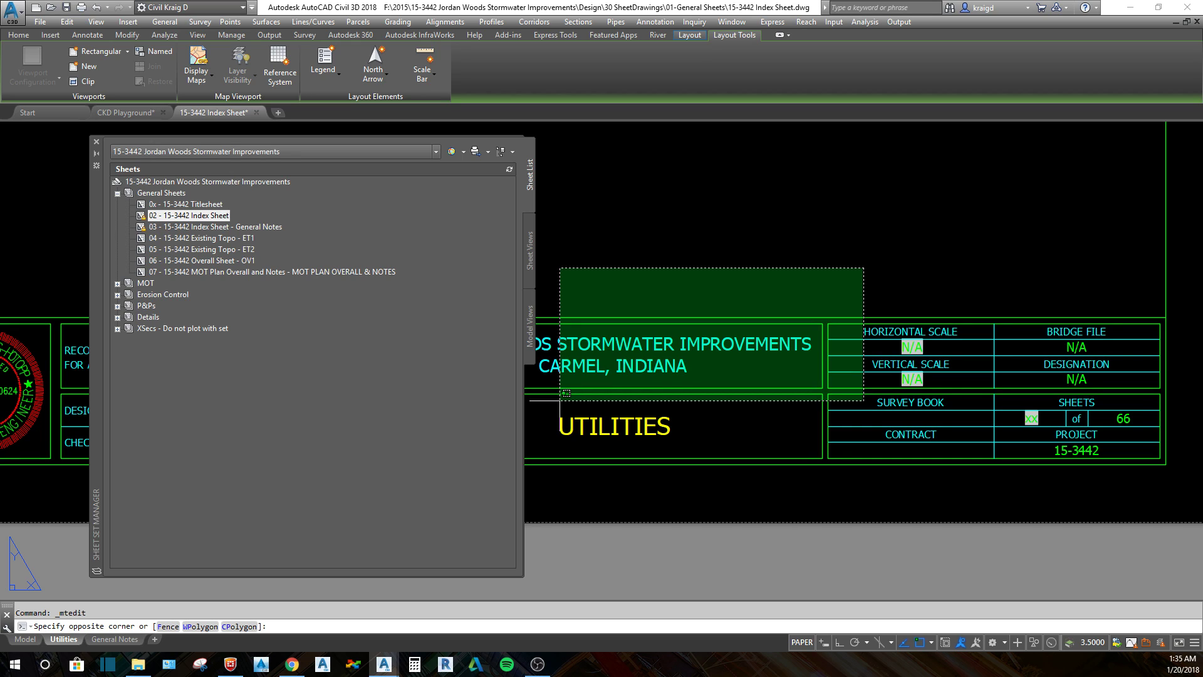
click(994, 209)
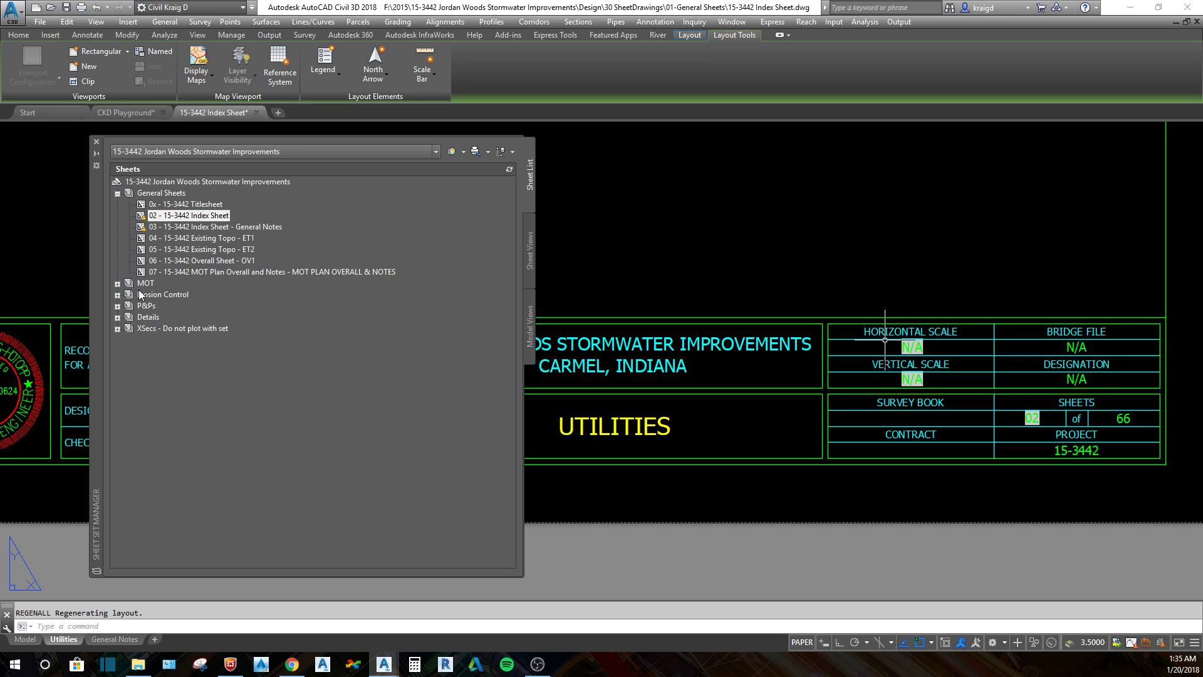
Step: Remove the 15-3442 MOT Plan Details - MOT PLAN DETAILS sheet from the MOT subset
click(117, 284)
click(169, 293)
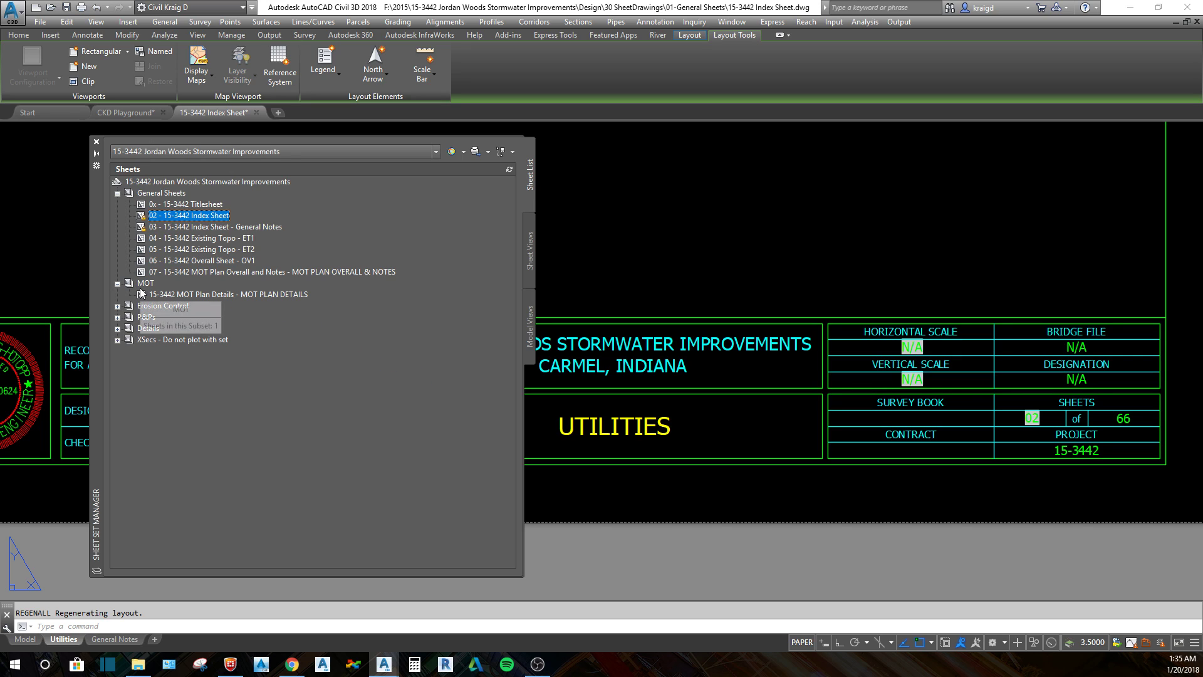
right_click(187, 298)
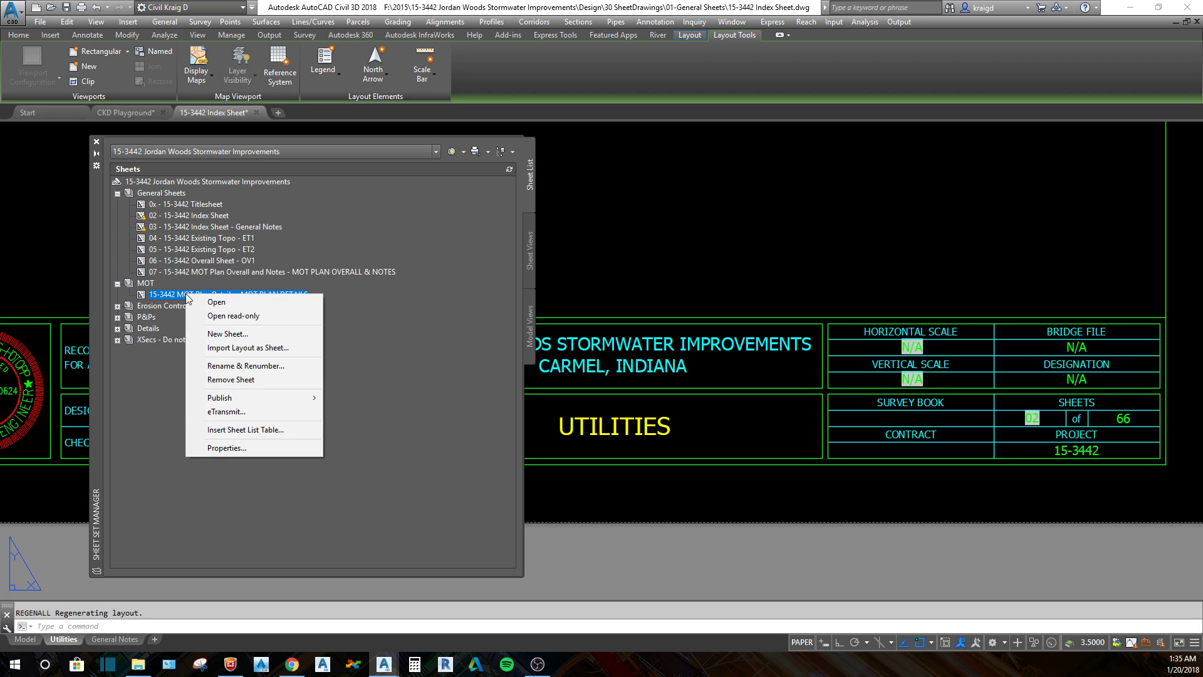
click(241, 380)
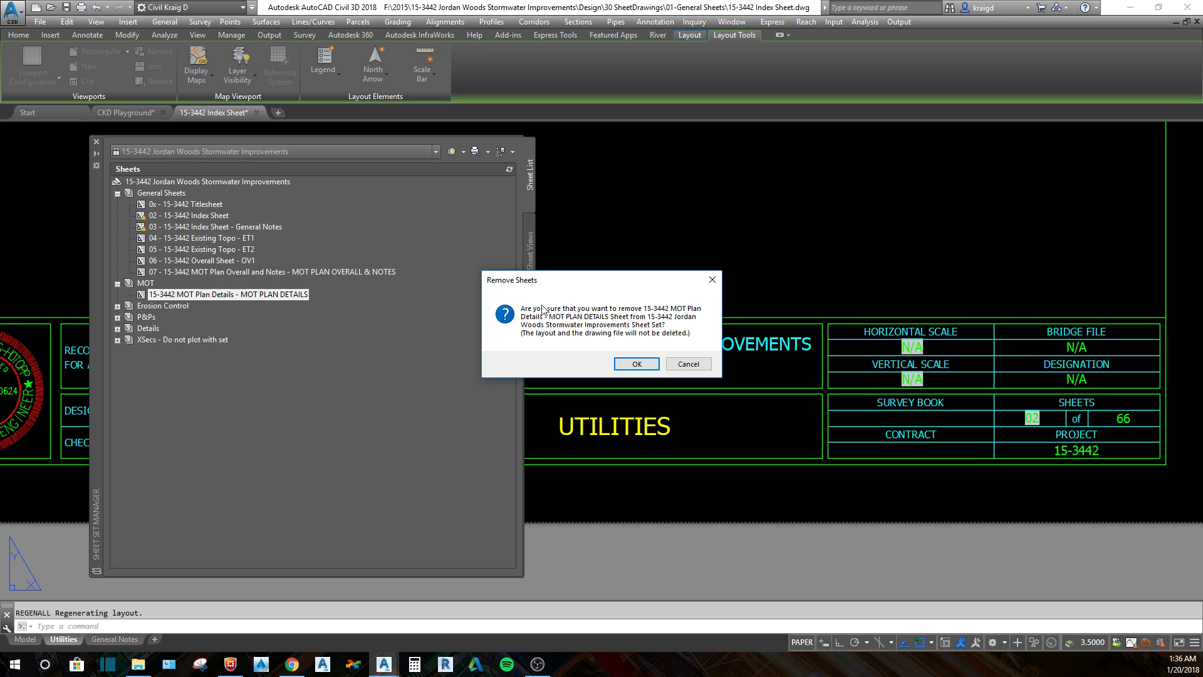
click(636, 364)
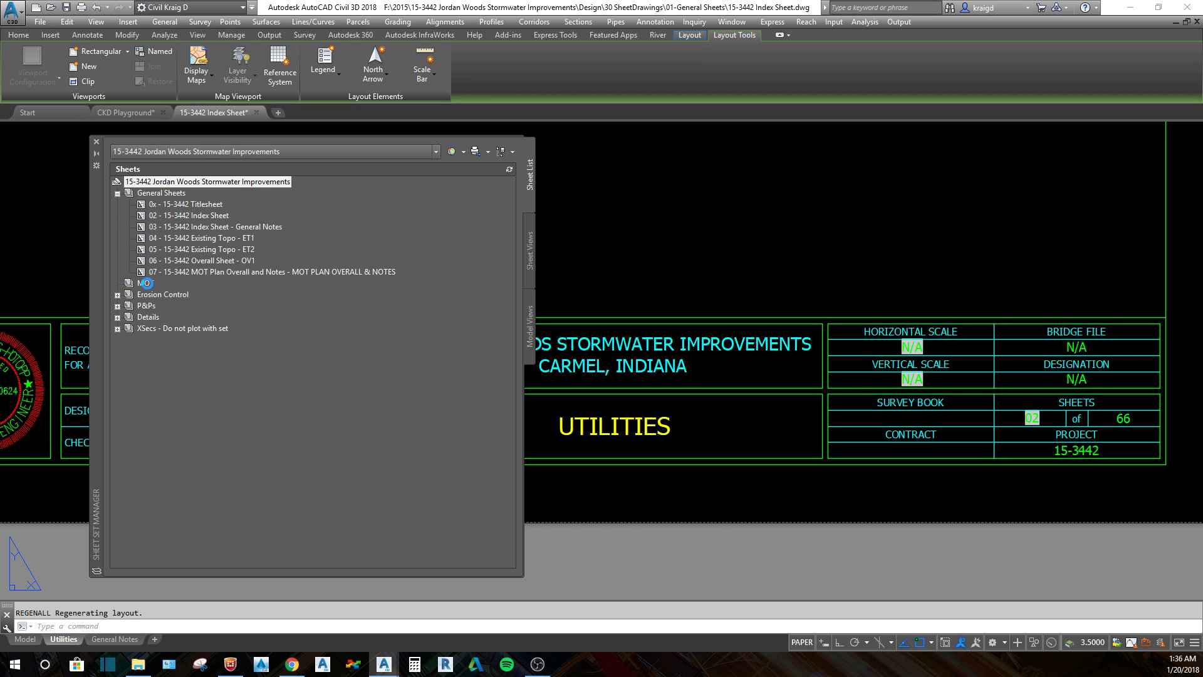
Step: Remove the emptied MOT subset from the sheet set
right_click(144, 280)
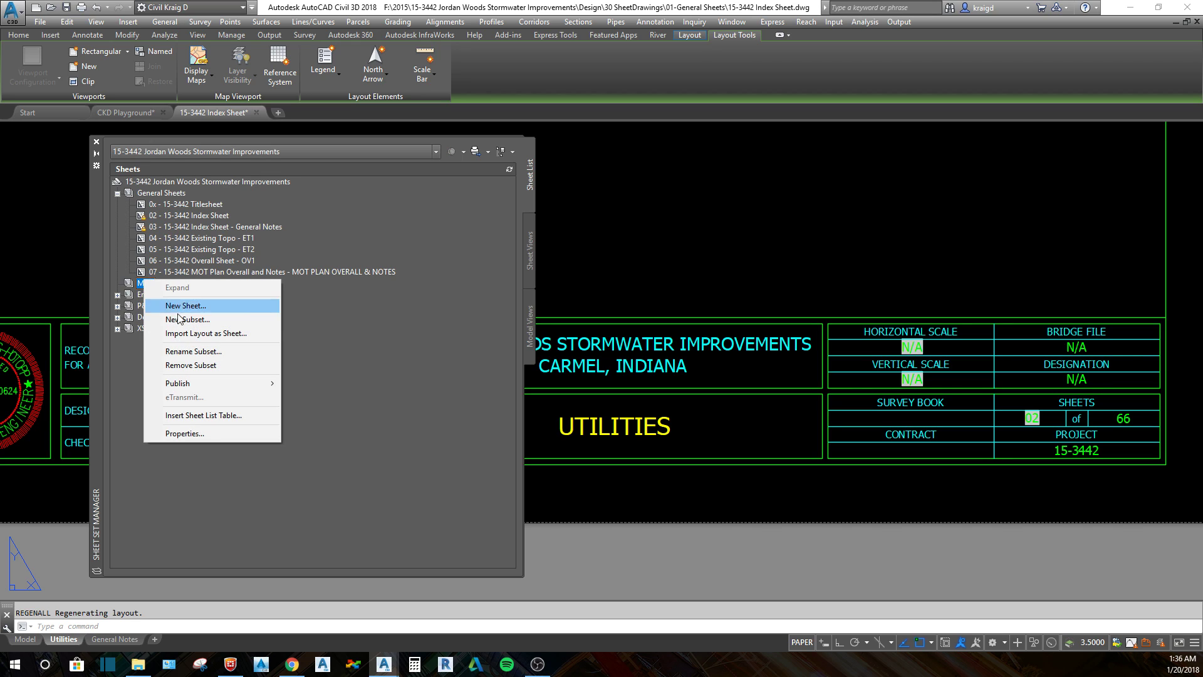
click(260, 365)
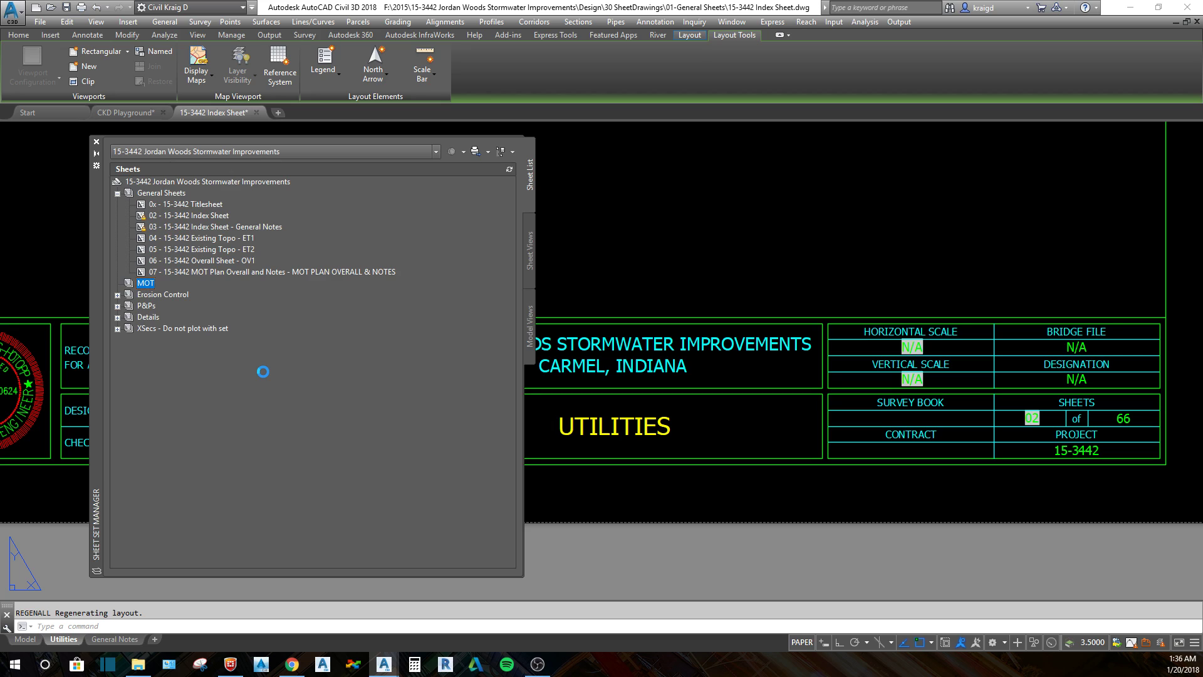